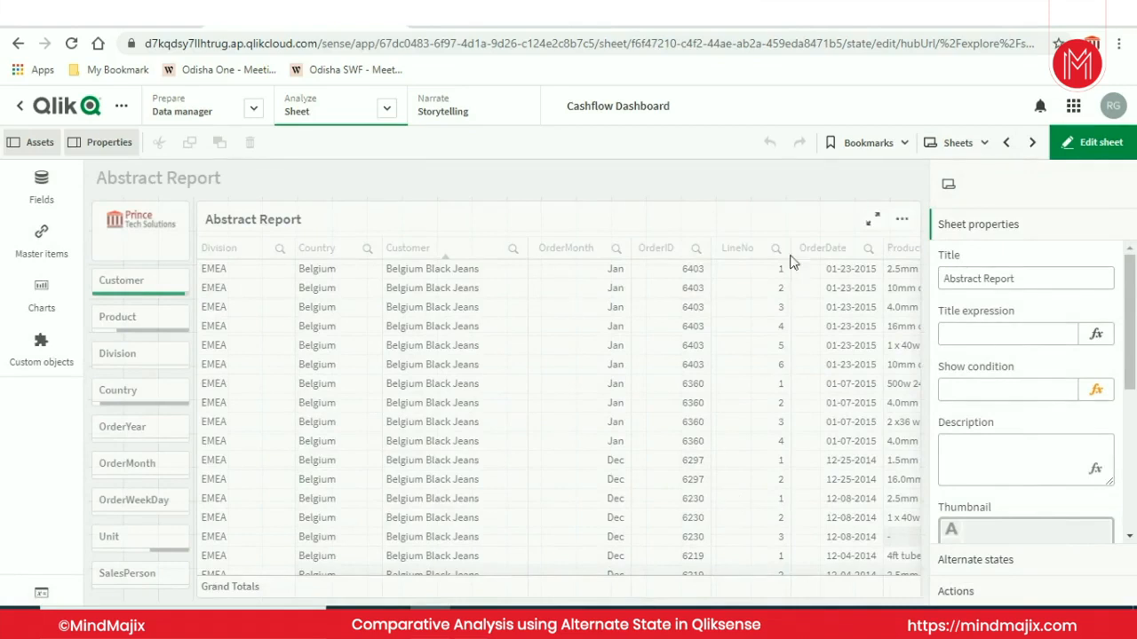
- Open the Dashboard sheet and create a duplicate of it
{"action": "left_click", "coordinate": [982, 145]}
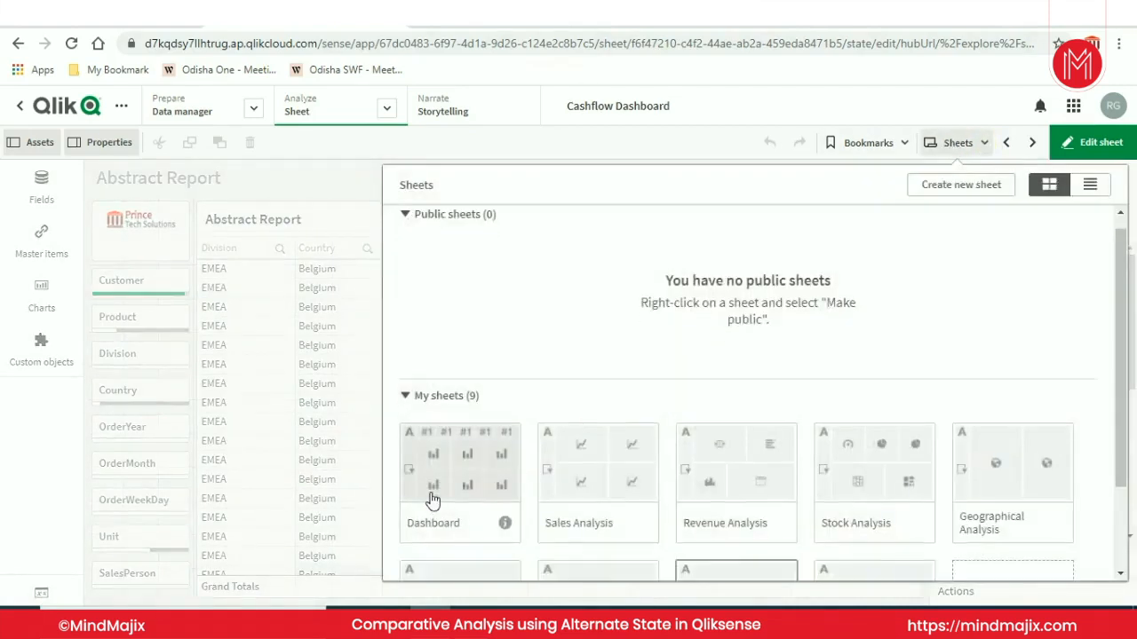
{"action": "scroll", "coordinate": [432, 500], "scroll_direction": "down", "scroll_amount": 2}
{"action": "left_click", "coordinate": [470, 406]}
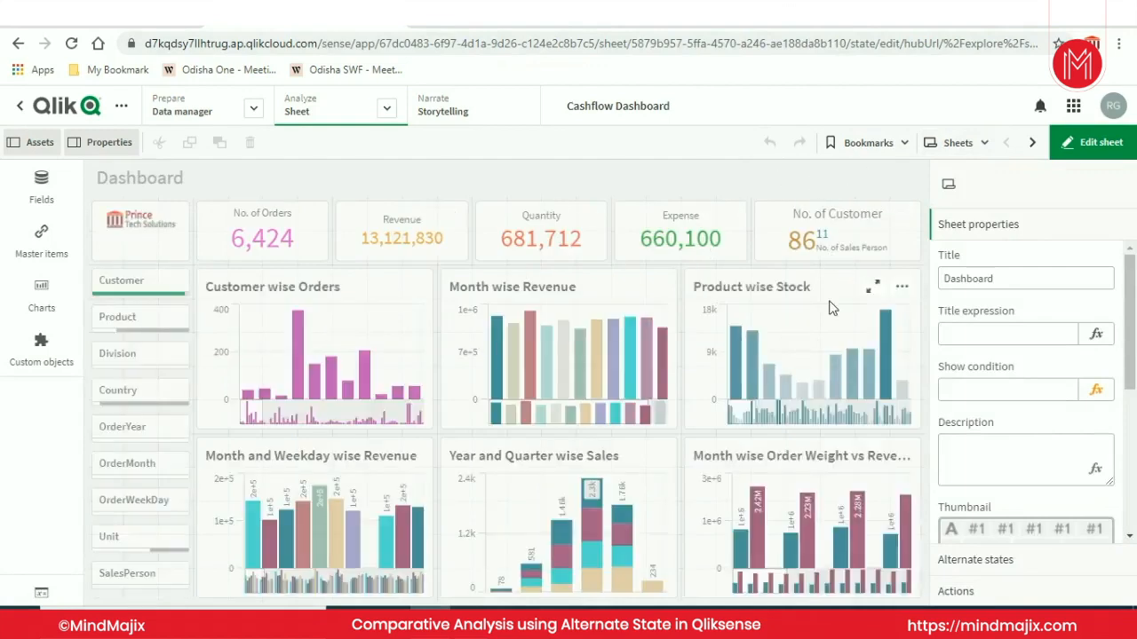
{"action": "left_click", "coordinate": [984, 143]}
{"action": "right_click", "coordinate": [444, 484]}
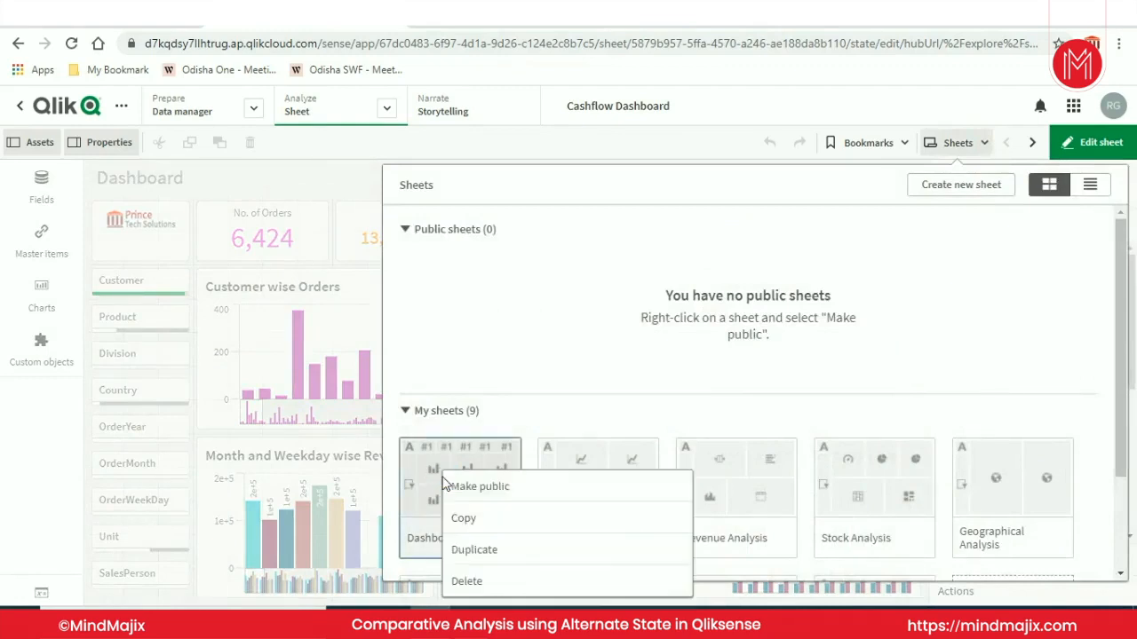
{"action": "left_click", "coordinate": [482, 550]}
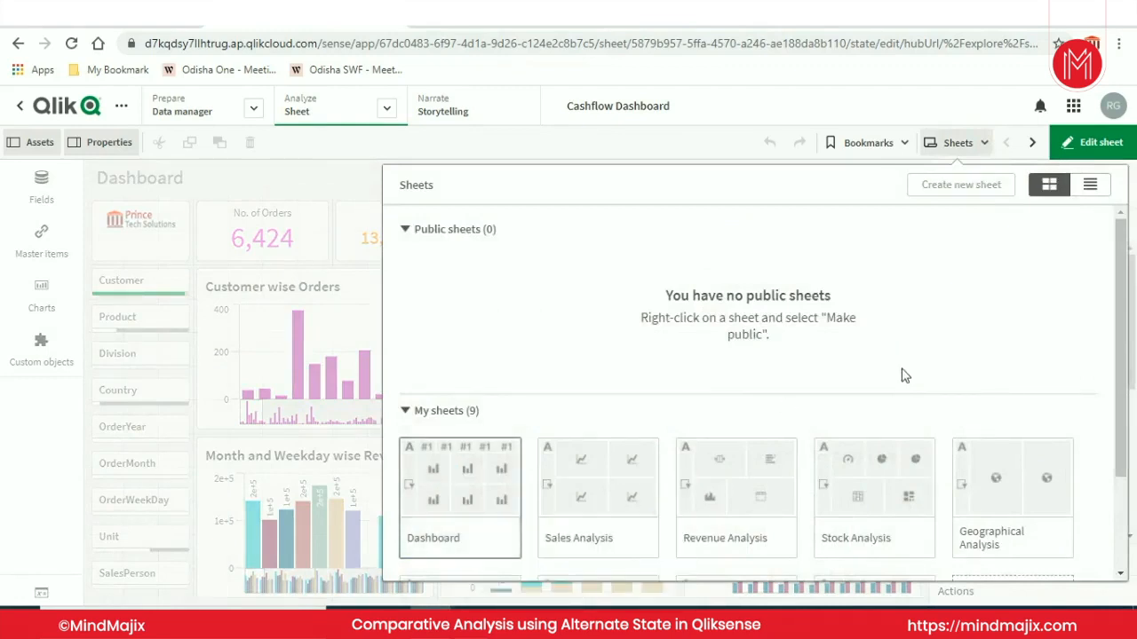
{"action": "scroll", "coordinate": [902, 376], "scroll_direction": "down", "scroll_amount": 2}
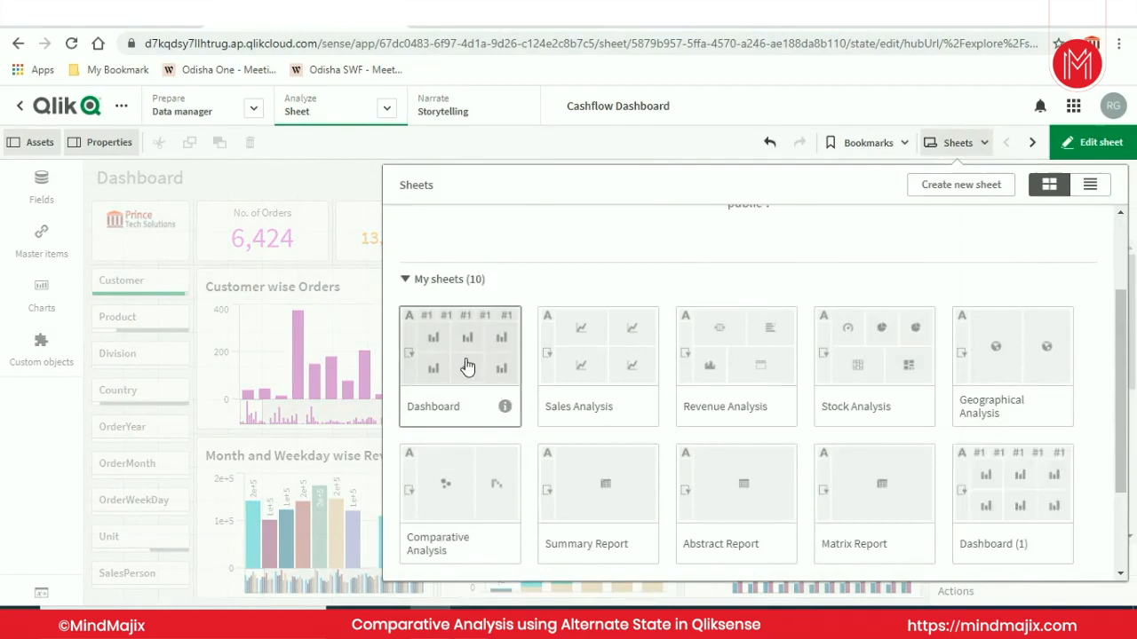
- Title the duplicated sheet "Comparative Analysis II" and open it
{"action": "key", "text": "ctrl+a"}
{"action": "type", "text": "Al"}
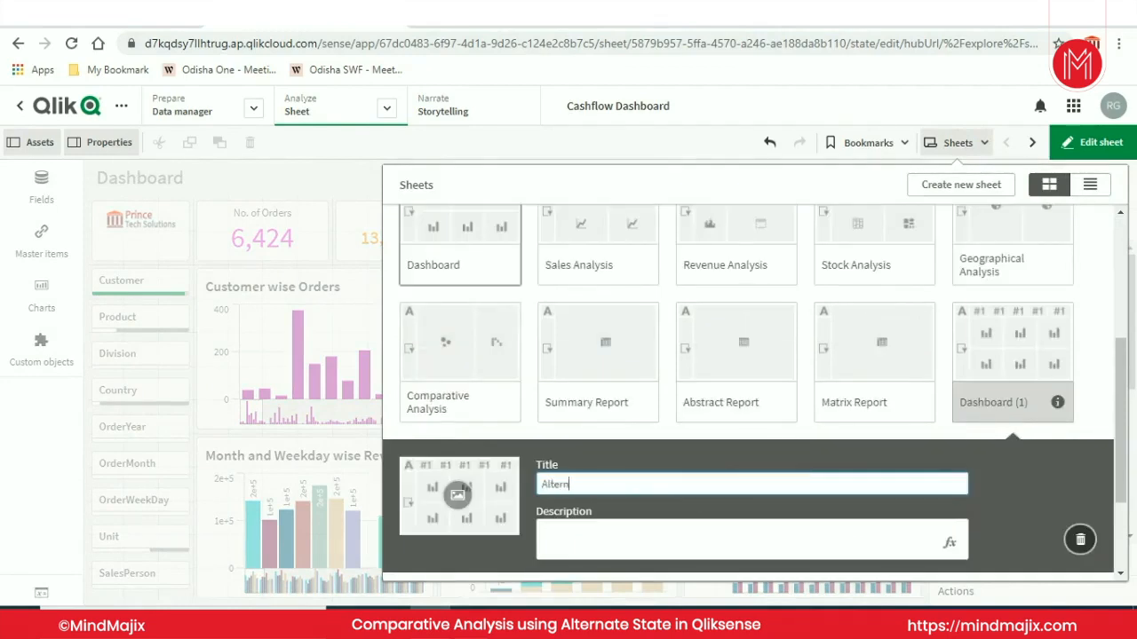
{"action": "key", "text": "ctrl+a"}
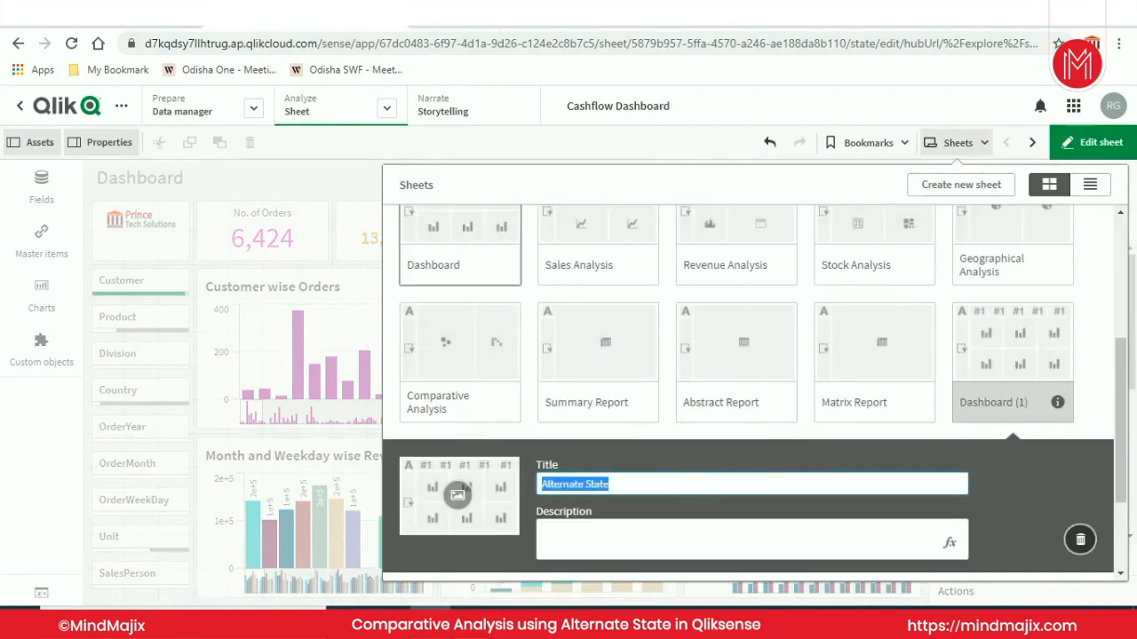
{"action": "type", "text": "Comparative Analysis"}
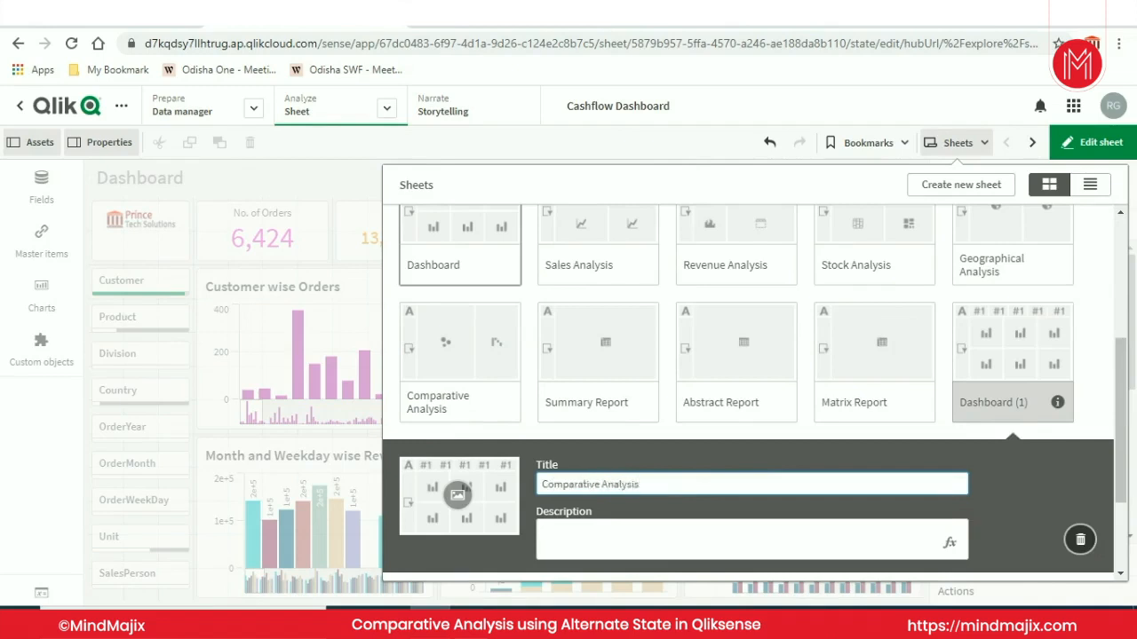
{"action": "key", "text": "shift+Right"}
{"action": "key", "text": "shift+Right"}
{"action": "key", "text": "shift+Right"}
{"action": "key", "text": "shift+Right"}
{"action": "key", "text": "shift+Right"}
{"action": "key", "text": "shift+Right"}
{"action": "key", "text": "shift+Right"}
{"action": "key", "text": "shift+Right"}
{"action": "key", "text": "shift+Right"}
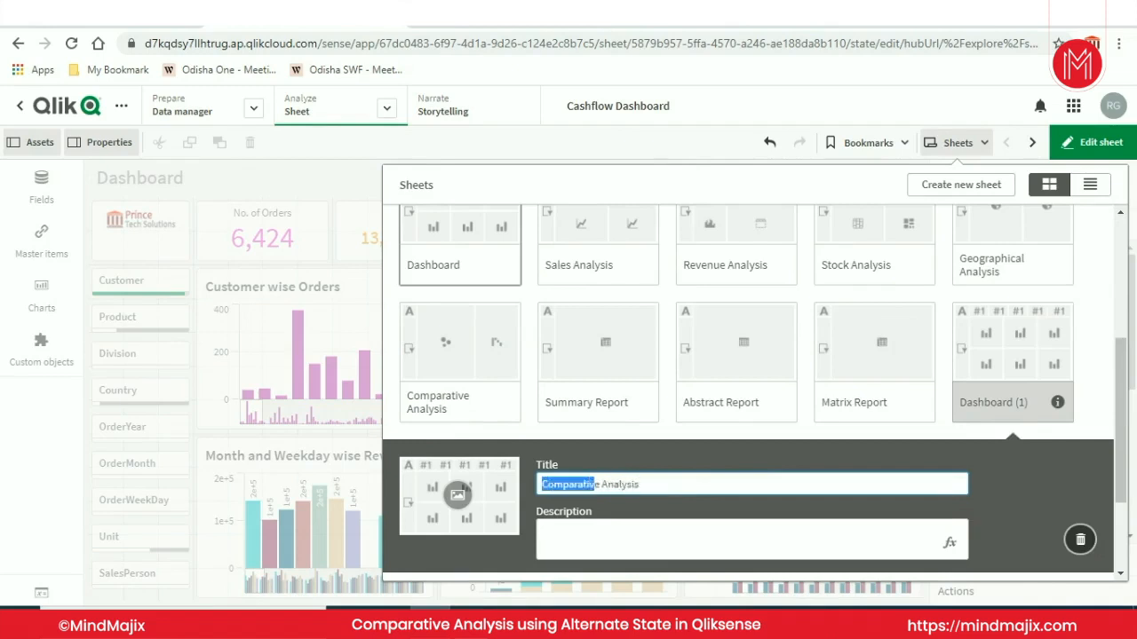
{"action": "key", "text": "End"}
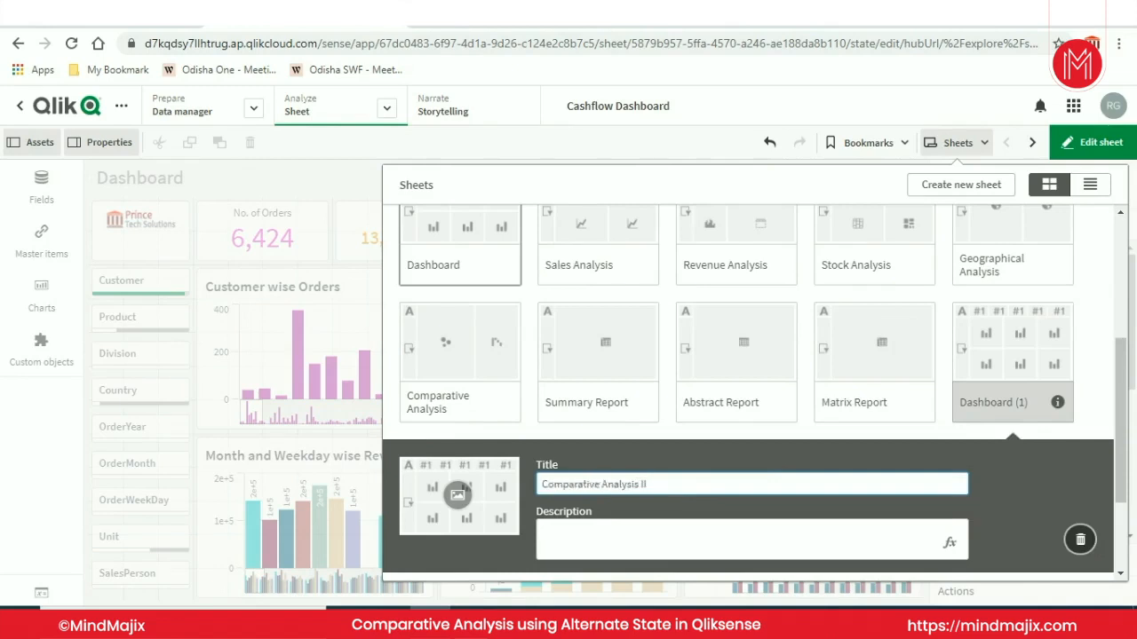
{"action": "key", "text": "Escape"}
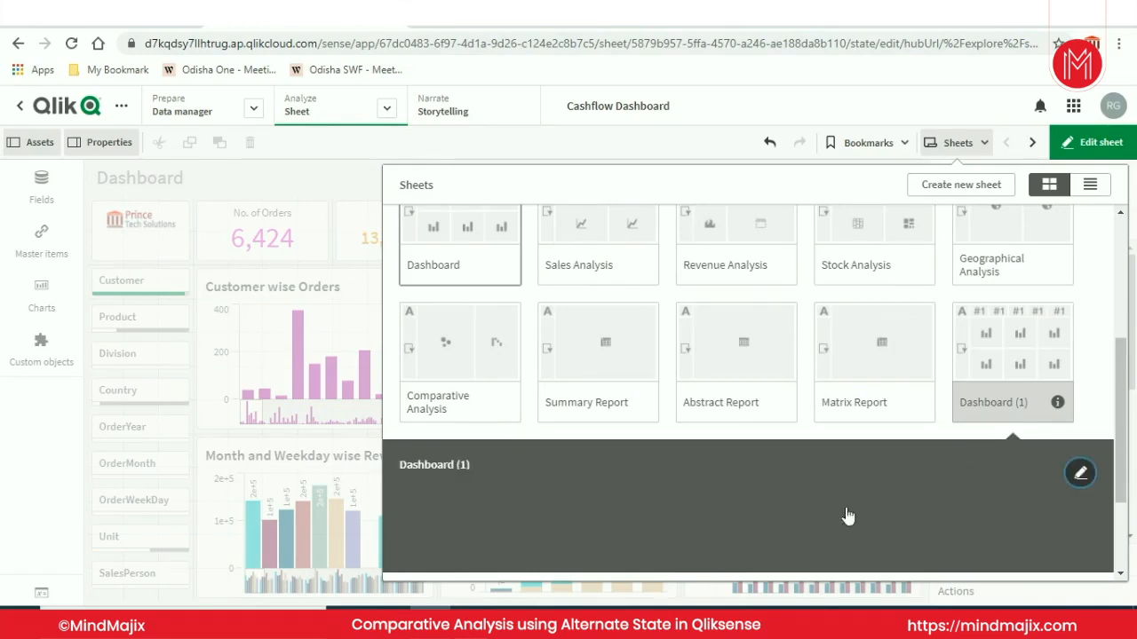
{"action": "left_click", "coordinate": [1009, 352]}
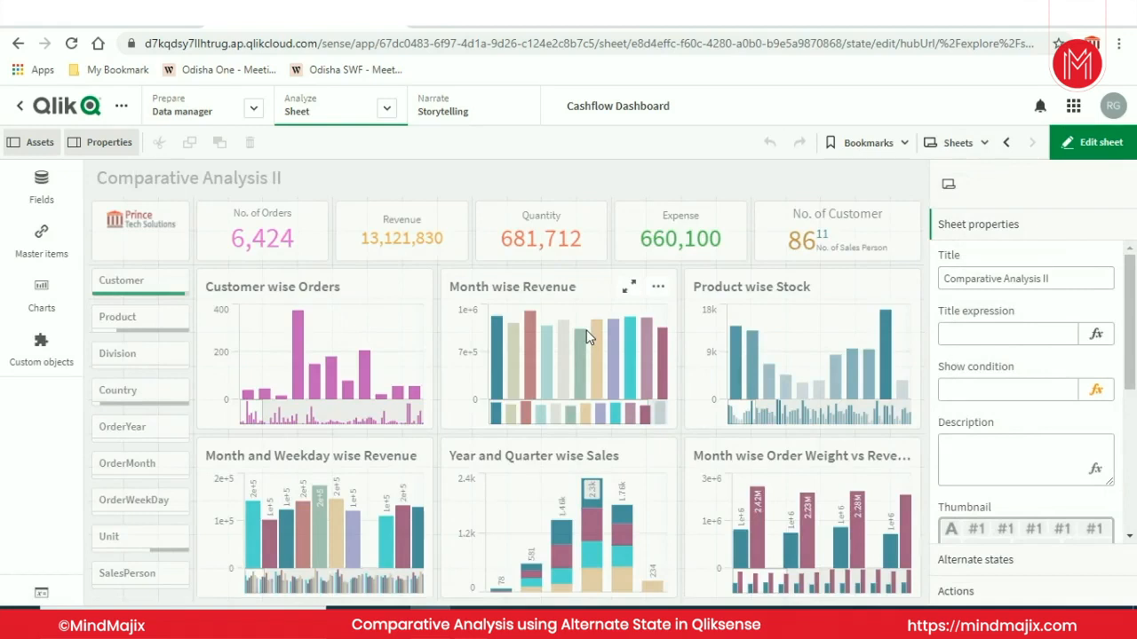
- Delete the Customer wise Orders chart and the Expense KPI from the sheet
{"action": "left_click", "coordinate": [380, 340]}
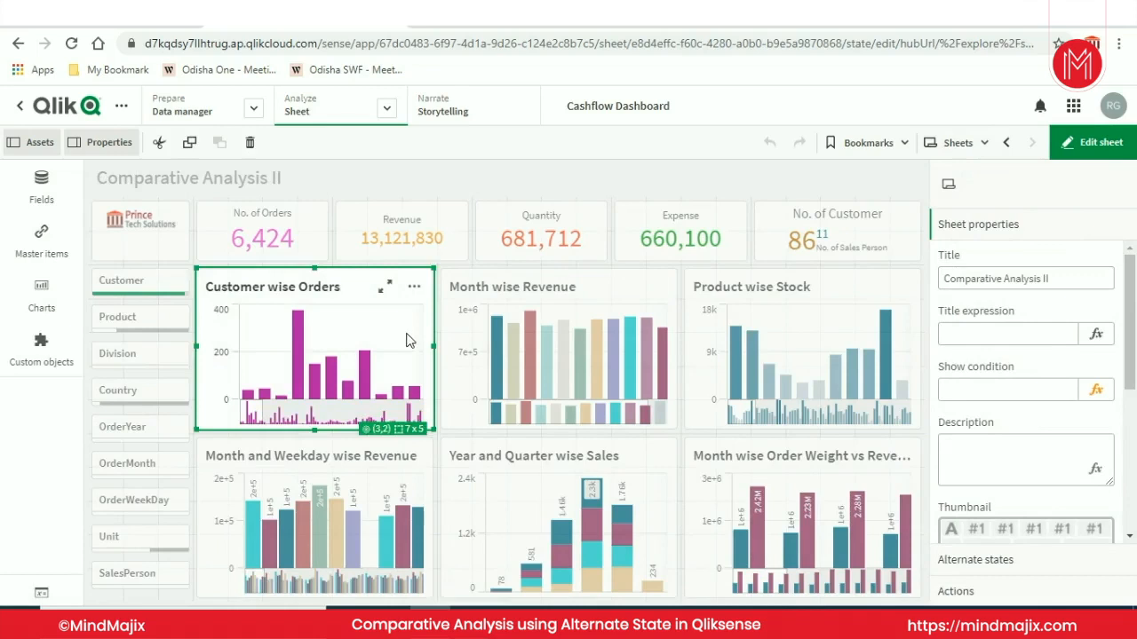
{"action": "left_click", "coordinate": [297, 257]}
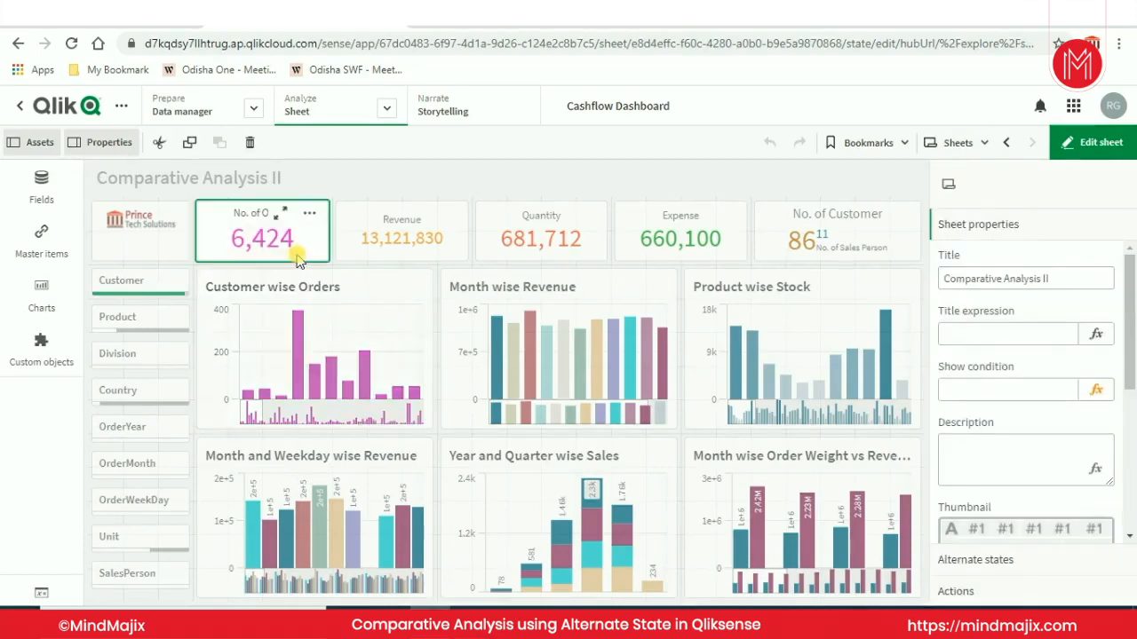
{"action": "left_click", "coordinate": [300, 266]}
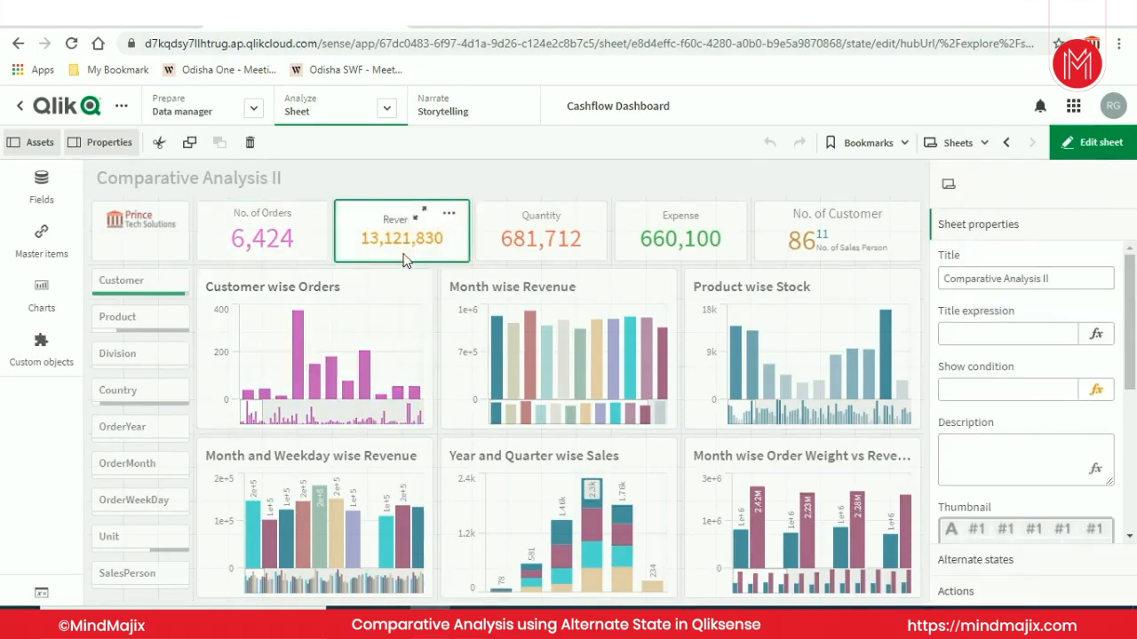
{"action": "left_click", "coordinate": [498, 255]}
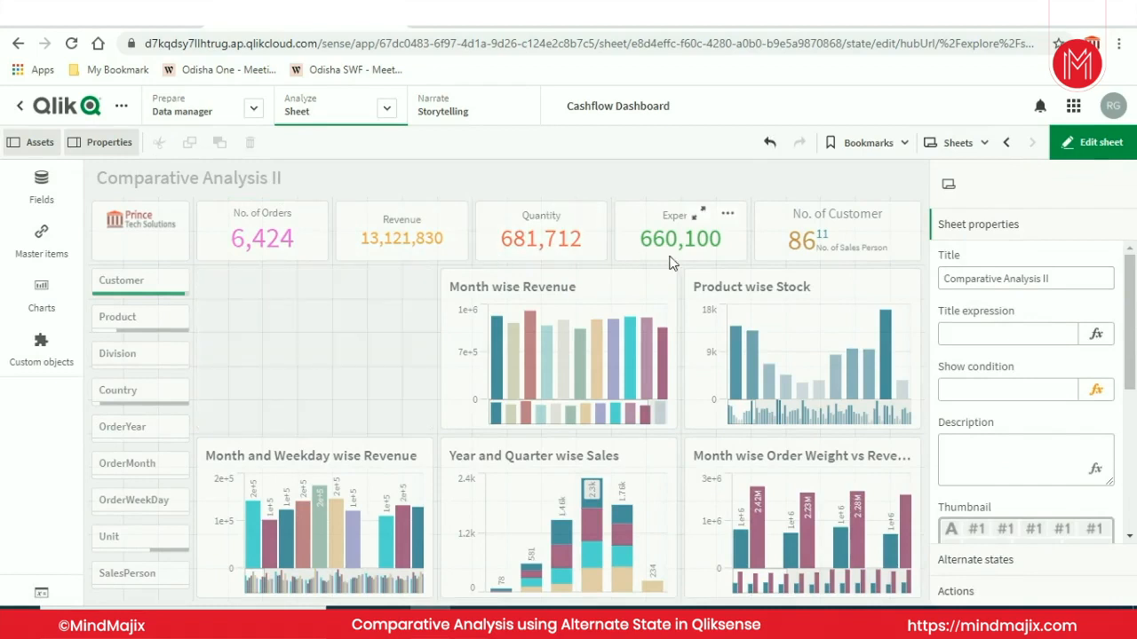
{"action": "left_click", "coordinate": [659, 259]}
{"action": "left_click", "coordinate": [659, 259]}
{"action": "left_click", "coordinate": [782, 250]}
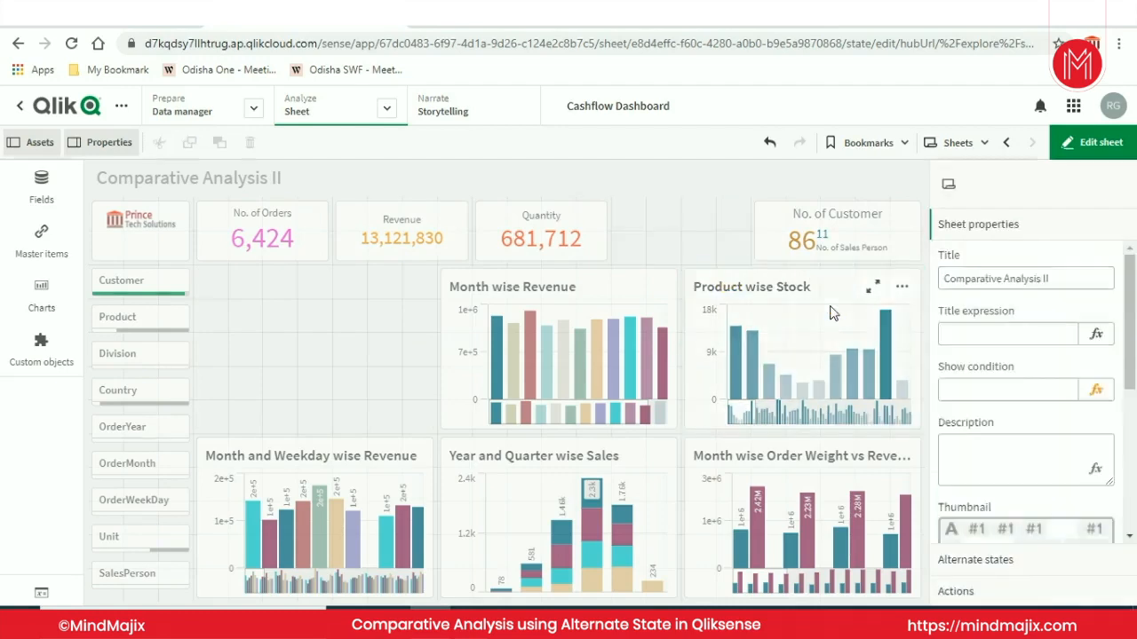
- Delete the Product wise Stock chart and all three charts in the lowest row, keeping only the Month wise Revenue chart
{"action": "left_click", "coordinate": [340, 484]}
{"action": "key", "text": "Delete"}
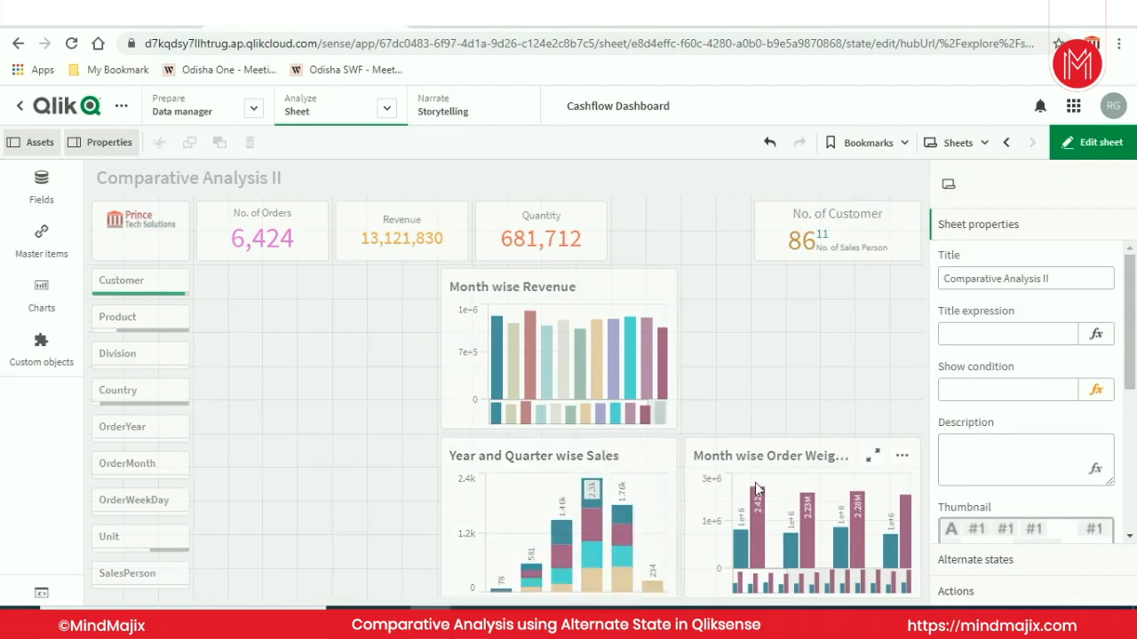
{"action": "left_click", "coordinate": [787, 485]}
{"action": "key", "text": "Delete"}
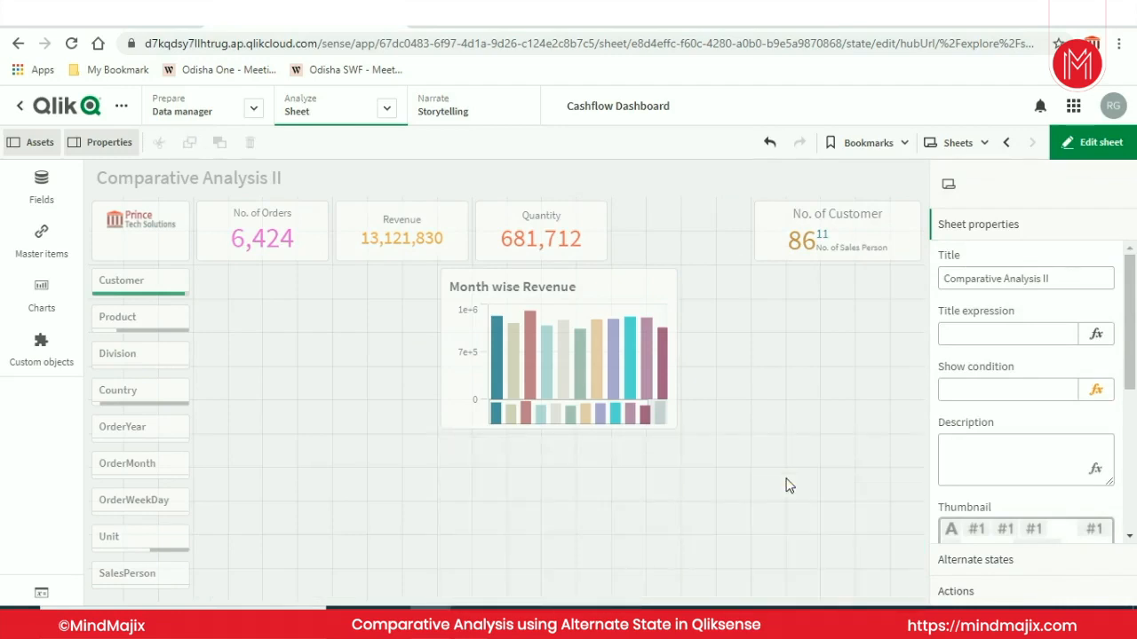
- Enlarge the Month wise Revenue chart to 10 x 8 grid cells
{"action": "left_click", "coordinate": [643, 426]}
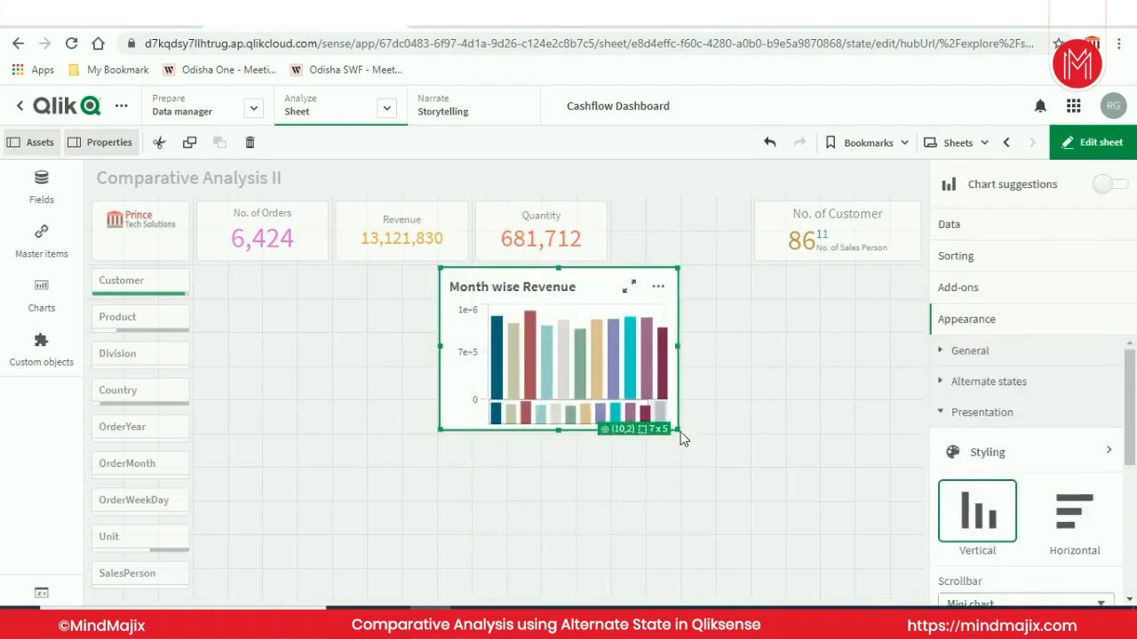
{"action": "left_click_drag", "start_coordinate": [677, 431], "coordinate": [751, 496]}
- Delete the Quantity, Revenue, No. of Orders and No. of Customer KPIs from the sheet
{"action": "left_click", "coordinate": [543, 247]}
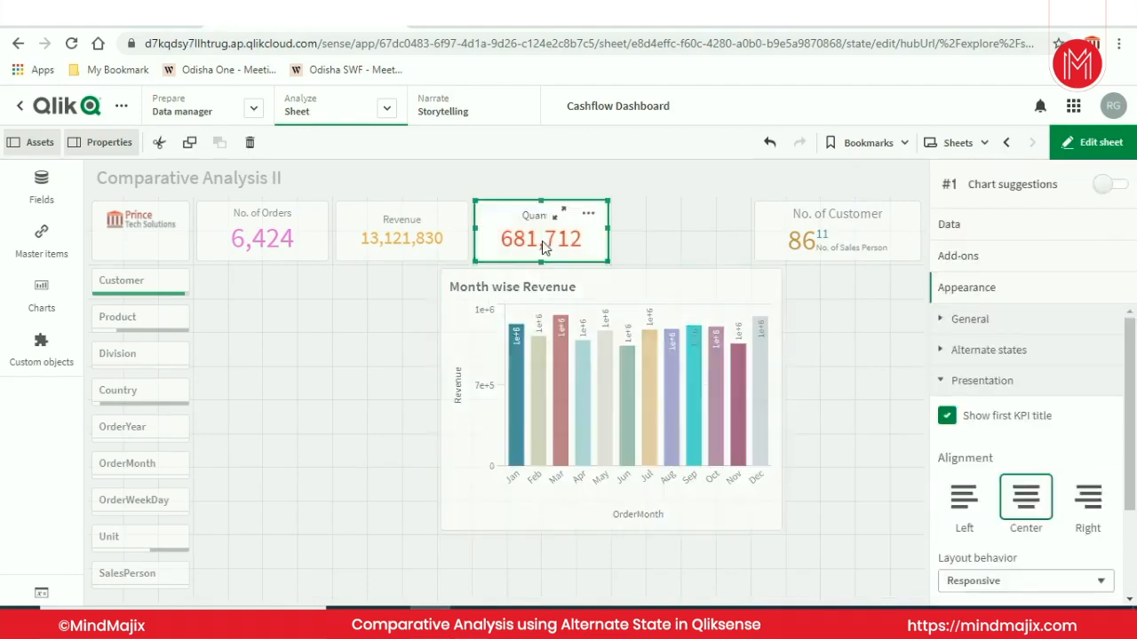
{"action": "key", "text": "Delete"}
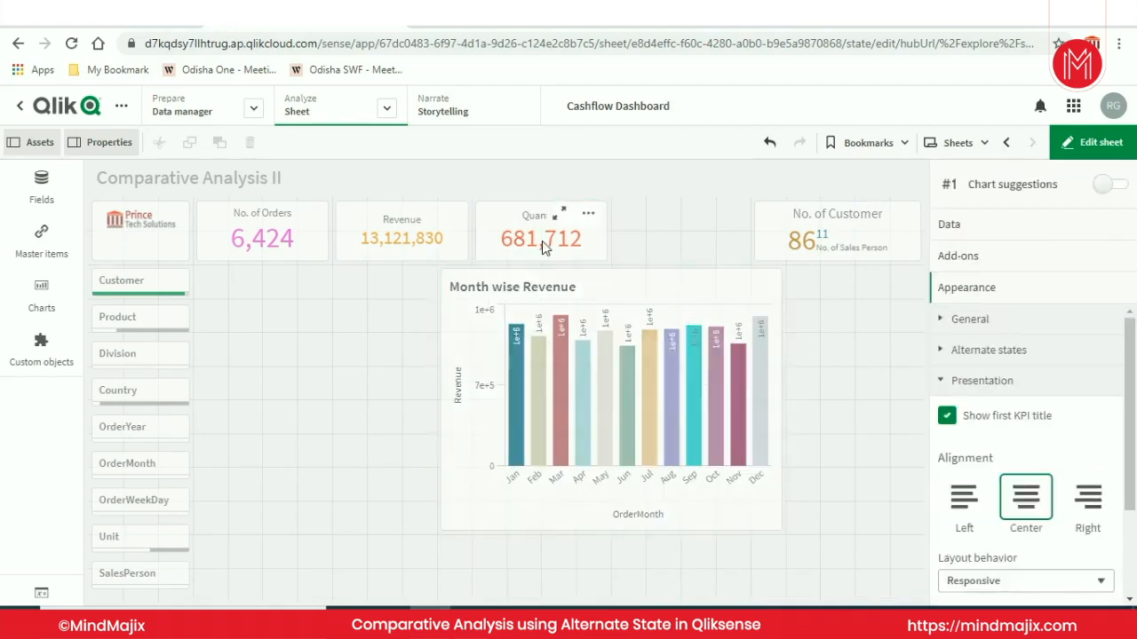
{"action": "left_click", "coordinate": [424, 252]}
{"action": "key", "text": "Delete"}
{"action": "left_click", "coordinate": [273, 257]}
{"action": "key", "text": "Delete"}
{"action": "left_click", "coordinate": [757, 253]}
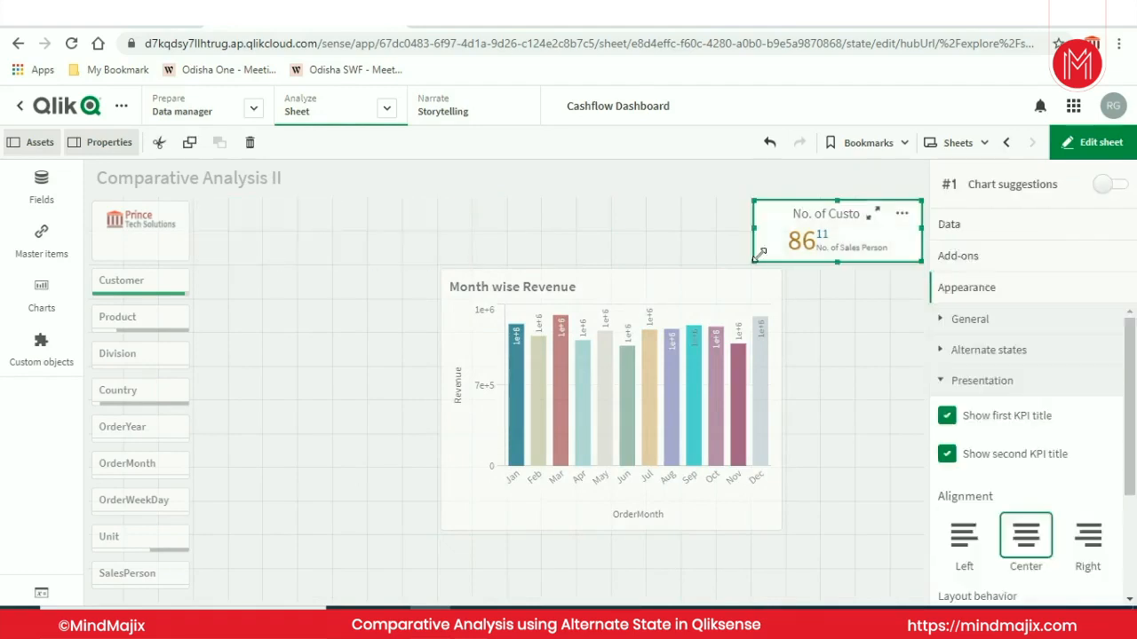
{"action": "key", "text": "Delete"}
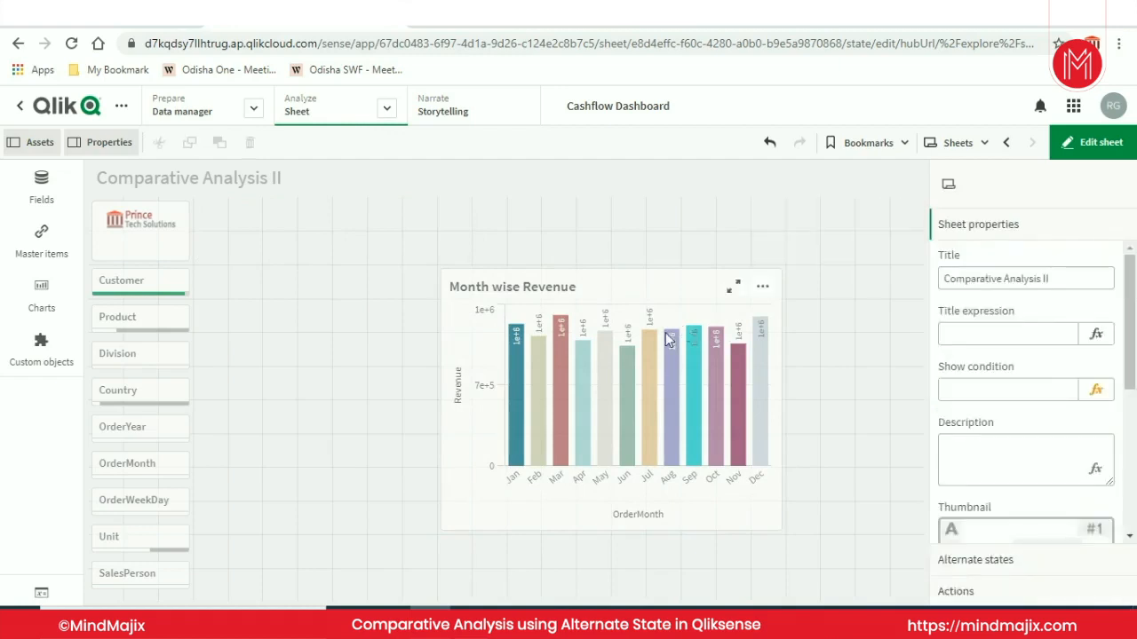
- Examine the Month wise Revenue chart's data settings, including the modifier of its Revenue measure
{"action": "left_click", "coordinate": [671, 353]}
{"action": "left_click", "coordinate": [952, 226]}
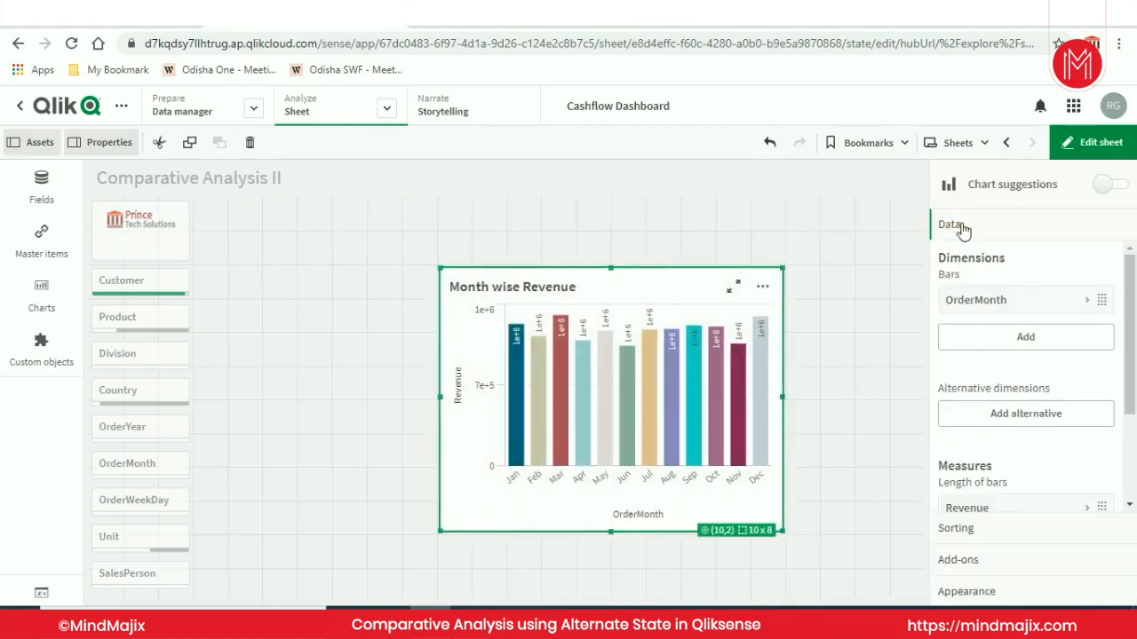
{"action": "scroll", "coordinate": [1083, 360], "scroll_direction": "down", "scroll_amount": 2}
{"action": "left_click", "coordinate": [1077, 365]}
{"action": "scroll", "coordinate": [1094, 370], "scroll_direction": "down", "scroll_amount": 2}
{"action": "scroll", "coordinate": [999, 330], "scroll_direction": "up", "scroll_amount": 1}
{"action": "scroll", "coordinate": [1021, 346], "scroll_direction": "up", "scroll_amount": 2}
{"action": "scroll", "coordinate": [1048, 355], "scroll_direction": "down", "scroll_amount": 2}
{"action": "scroll", "coordinate": [1066, 364], "scroll_direction": "up", "scroll_amount": 2}
{"action": "left_click", "coordinate": [1087, 321]}
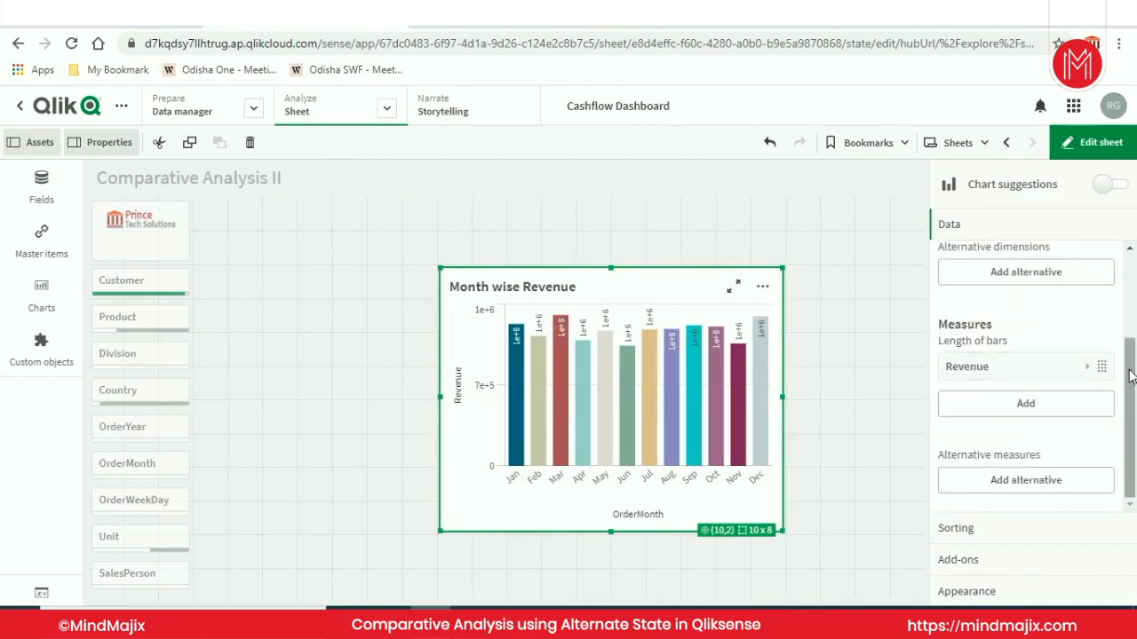
{"action": "mouse_move", "coordinate": [604, 268]}
{"action": "left_mouse_down"}
{"action": "mouse_move", "coordinate": [627, 203]}
{"action": "mouse_move", "coordinate": [619, 266]}
{"action": "left_mouse_up"}
{"action": "left_click", "coordinate": [1087, 366]}
{"action": "left_click_drag", "start_coordinate": [1126, 390], "coordinate": [1128, 444]}
{"action": "scroll", "coordinate": [1101, 409], "scroll_direction": "up", "scroll_amount": 3}
{"action": "left_click", "coordinate": [1092, 413]}
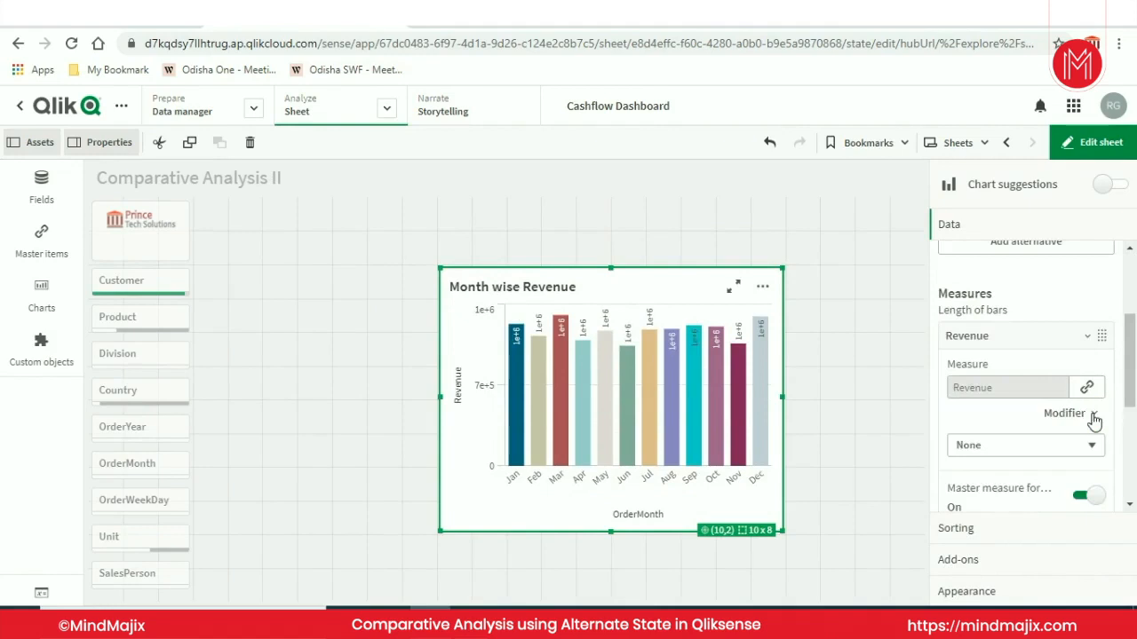
- Try the Accumulation modifier on the chart's Revenue measure and set it back to None
{"action": "left_click", "coordinate": [1091, 445]}
{"action": "left_click", "coordinate": [990, 479]}
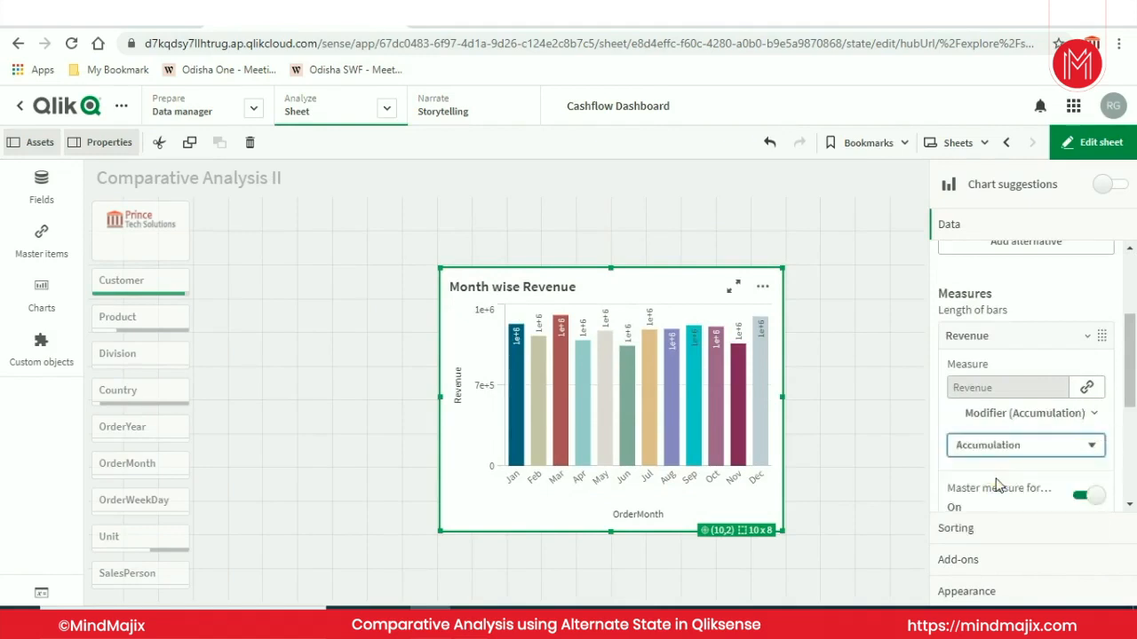
{"action": "left_click", "coordinate": [1084, 453]}
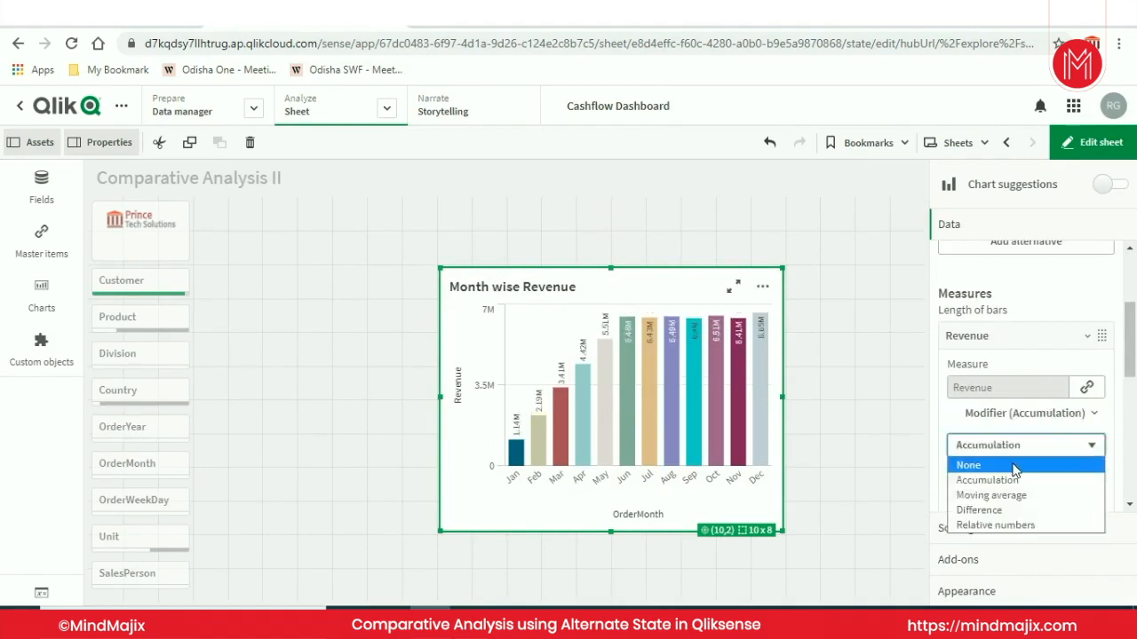
{"action": "left_click", "coordinate": [977, 461]}
{"action": "left_click_drag", "start_coordinate": [1132, 395], "coordinate": [1126, 434]}
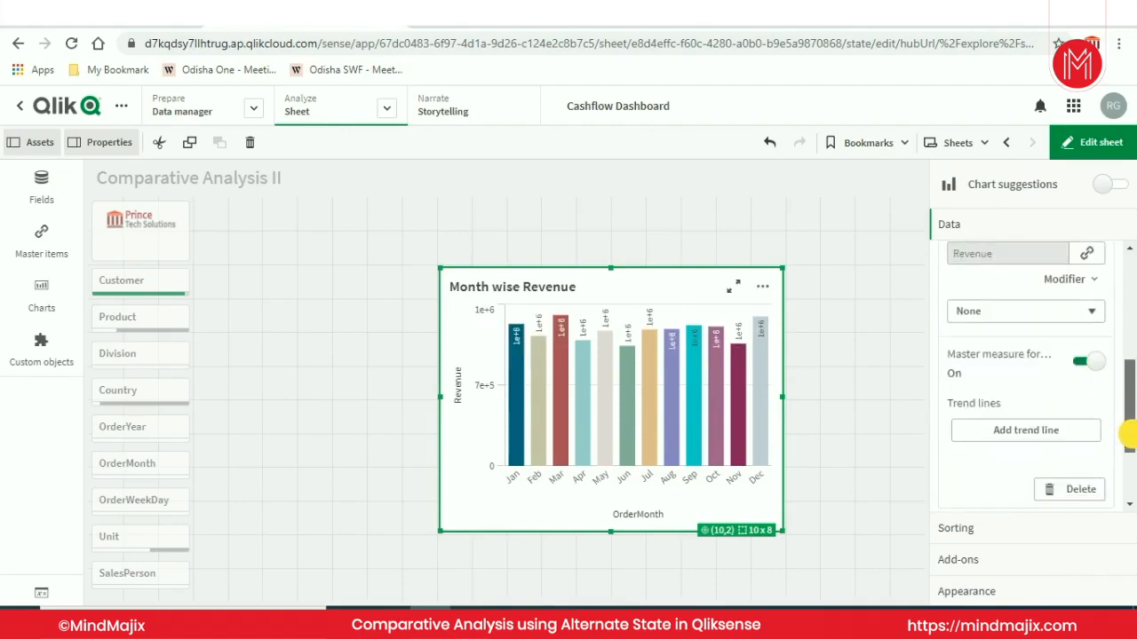
{"action": "left_click", "coordinate": [823, 509]}
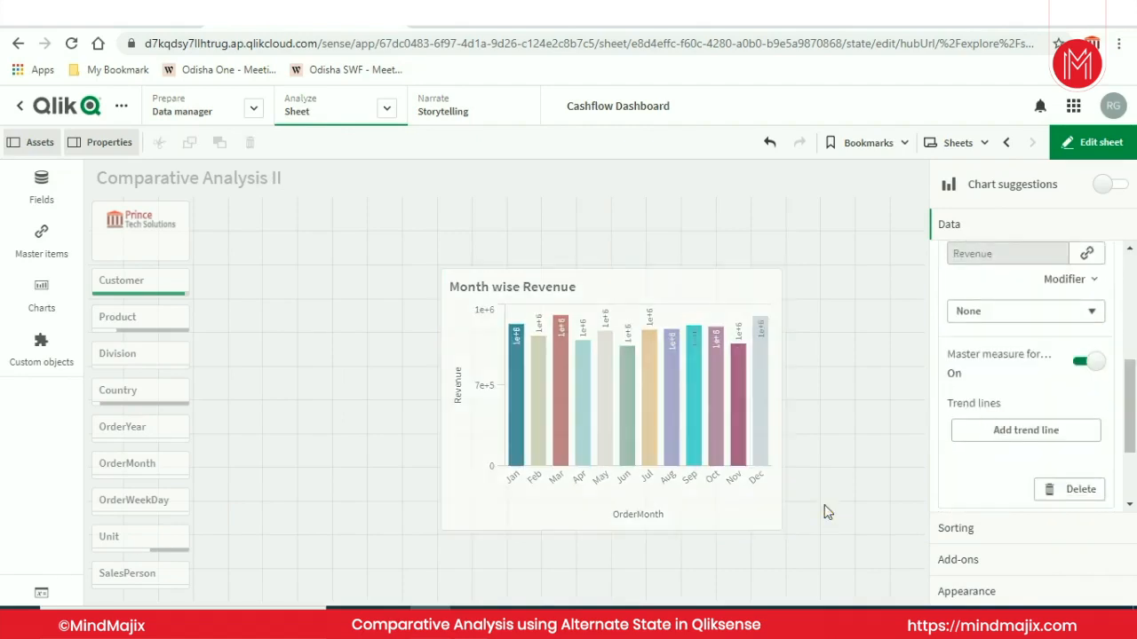
- Copy the Month wise Revenue chart and paste the copy into the empty area beside it
{"action": "left_click", "coordinate": [672, 531]}
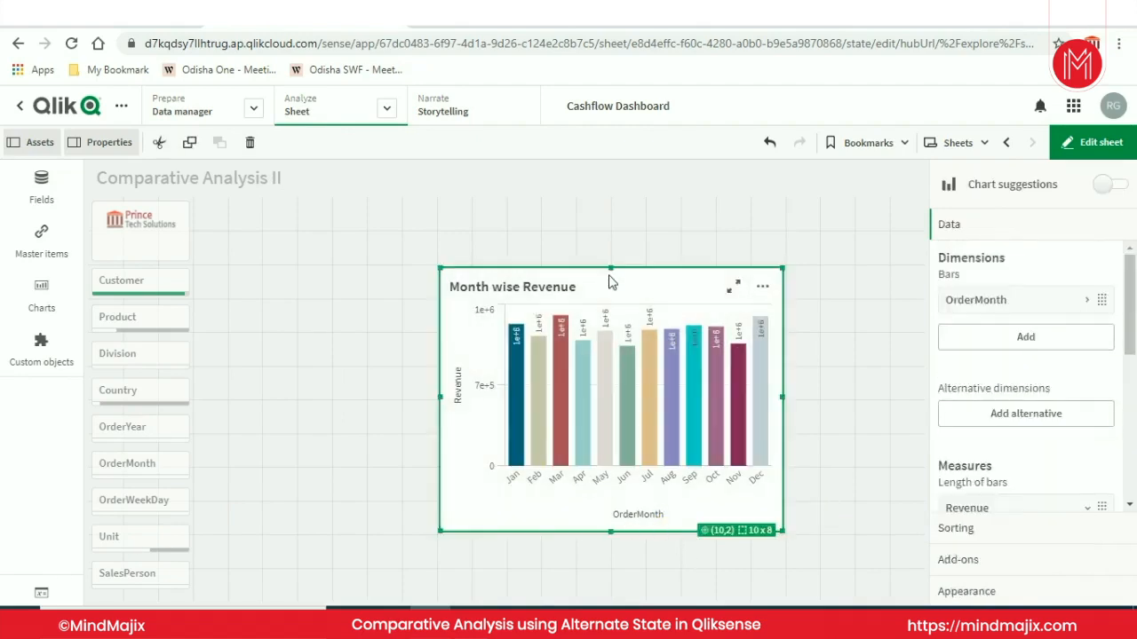
{"action": "left_click", "coordinate": [724, 528]}
{"action": "right_click", "coordinate": [580, 498]}
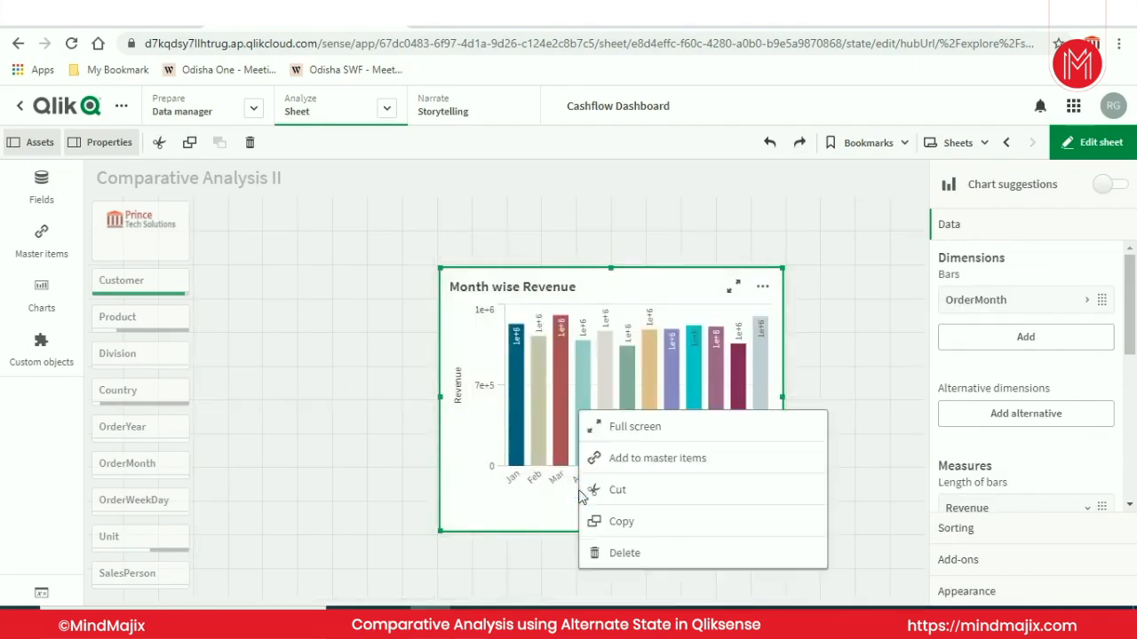
{"action": "left_click", "coordinate": [633, 524]}
{"action": "left_click", "coordinate": [327, 419]}
{"action": "right_click", "coordinate": [330, 418]}
{"action": "left_click", "coordinate": [372, 423]}
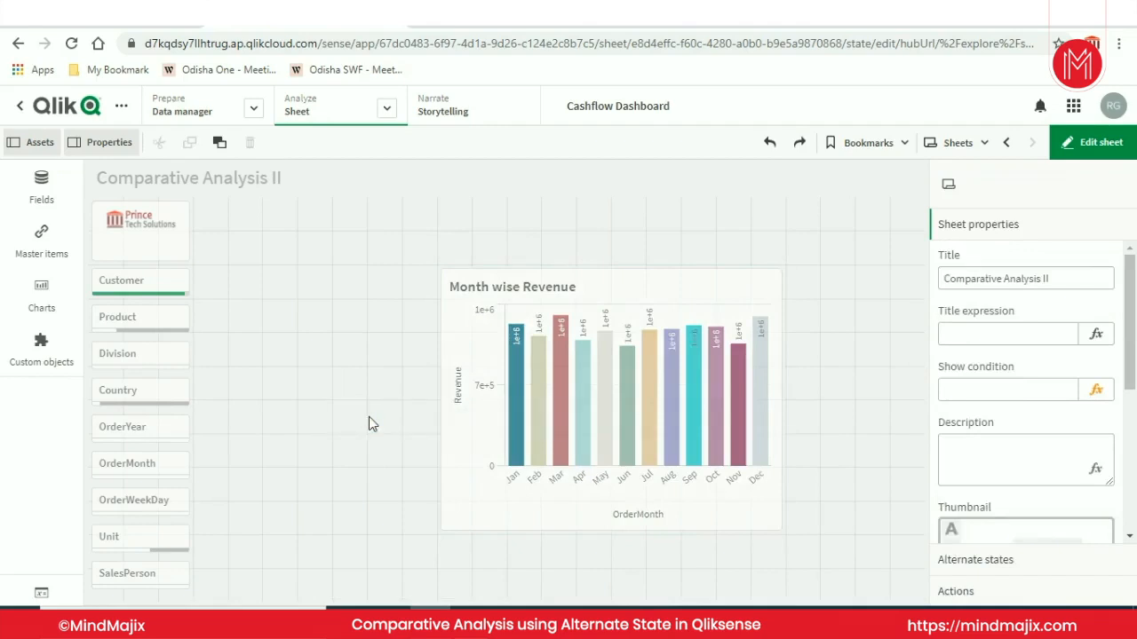
- Resize the original Month wise Revenue chart so it occupies the lower-right area of the sheet
{"action": "left_click", "coordinate": [646, 505]}
{"action": "left_click_drag", "start_coordinate": [710, 528], "coordinate": [680, 508]}
{"action": "left_click_drag", "start_coordinate": [782, 531], "coordinate": [922, 600]}
{"action": "left_click_drag", "start_coordinate": [440, 268], "coordinate": [558, 348]}
- Enlarge the copied Month wise Revenue chart so it fills the lower-left area of the sheet beside the original
{"action": "left_click", "coordinate": [415, 421]}
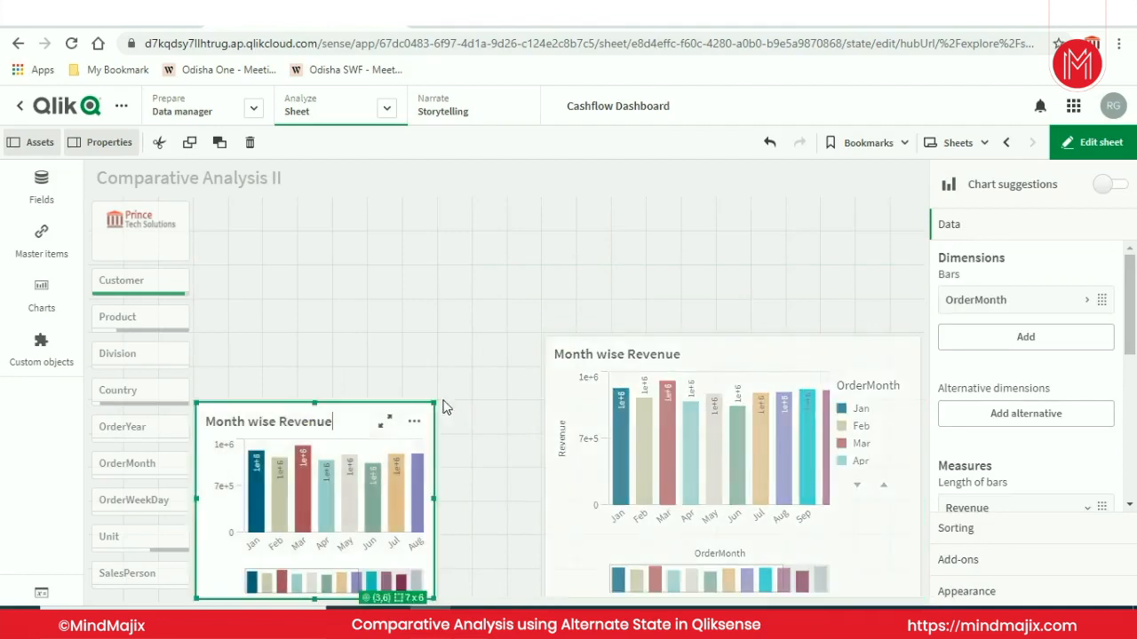
{"action": "left_click_drag", "start_coordinate": [436, 406], "coordinate": [546, 339]}
{"action": "left_click", "coordinate": [584, 428]}
{"action": "left_click", "coordinate": [758, 294]}
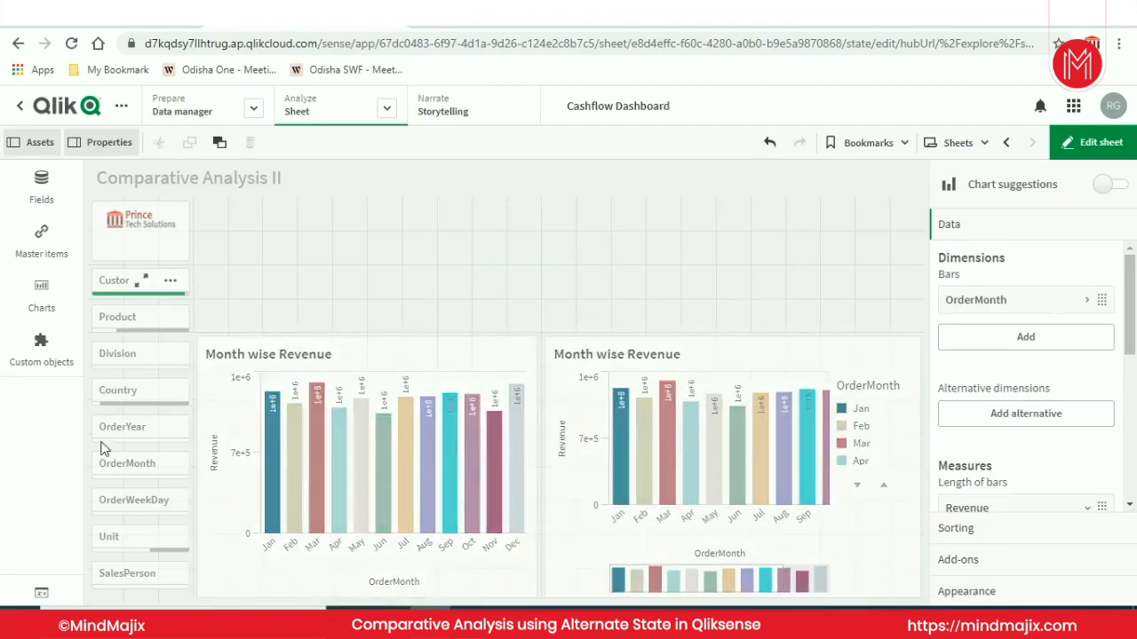
- Add two filter panes to the sheet, one in the empty space above each Month wise Revenue chart
{"action": "left_click", "coordinate": [133, 471]}
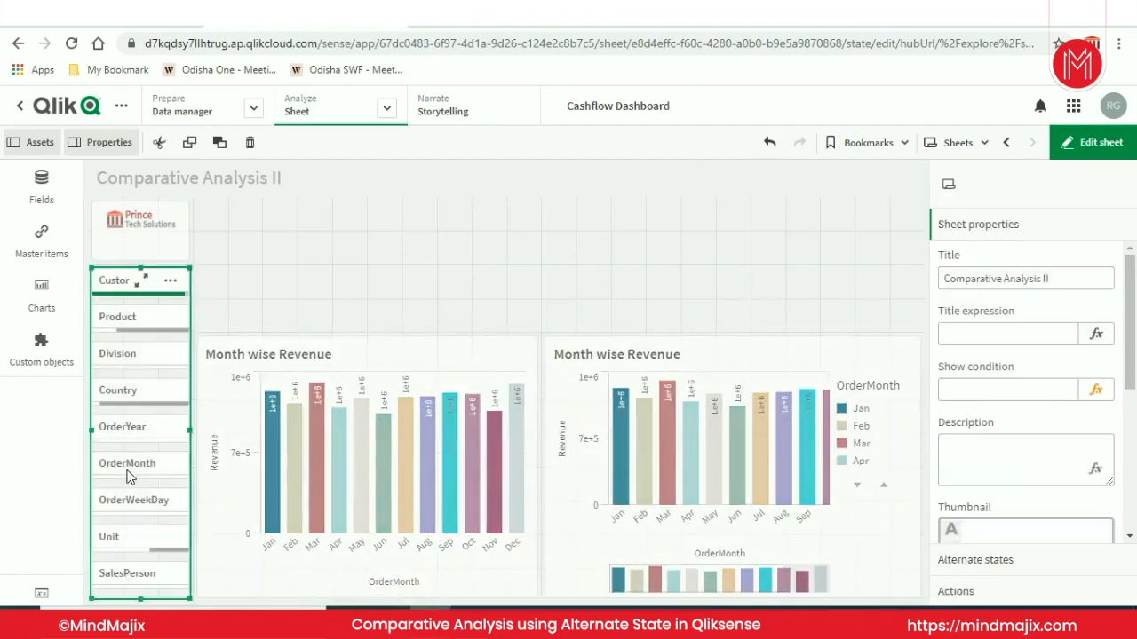
{"action": "left_click", "coordinate": [452, 317]}
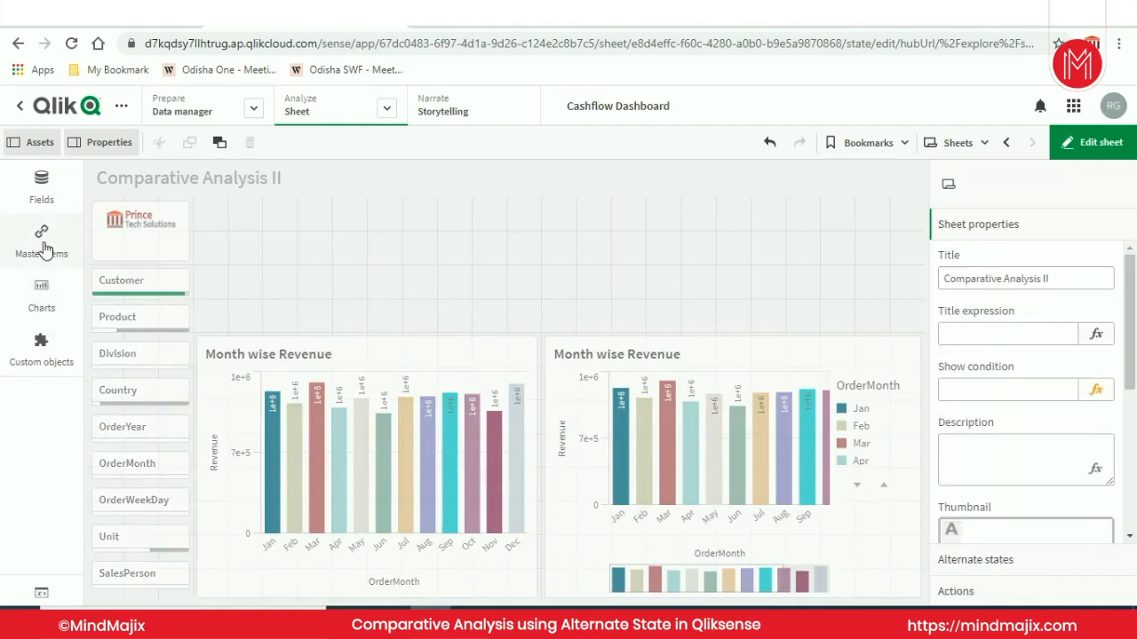
{"action": "left_click", "coordinate": [36, 294]}
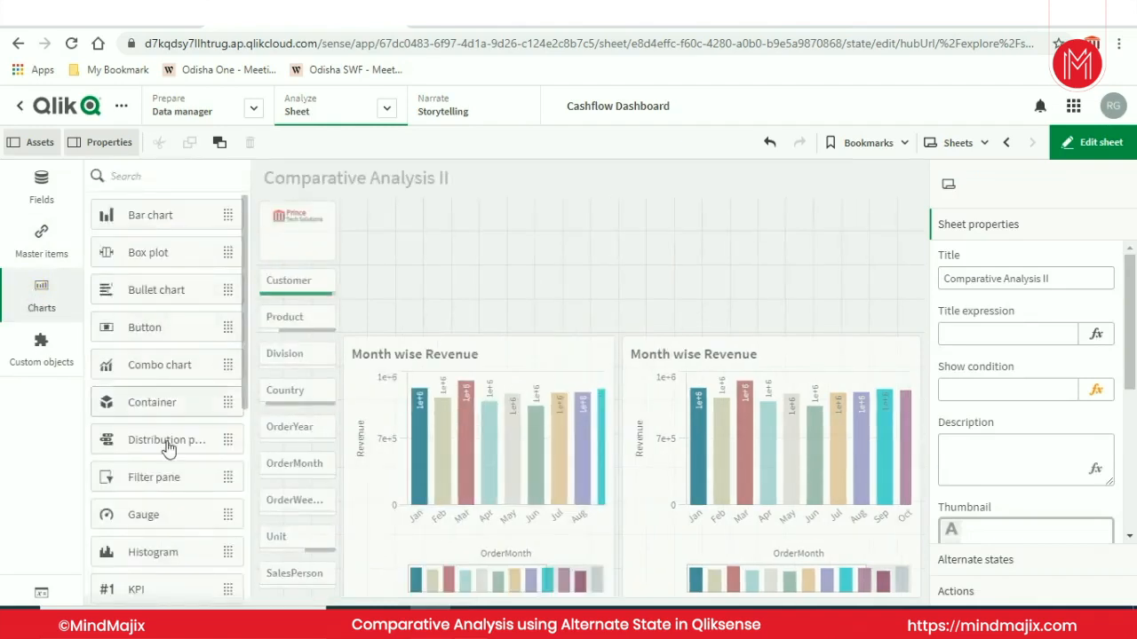
{"action": "left_click_drag", "start_coordinate": [157, 484], "coordinate": [497, 267]}
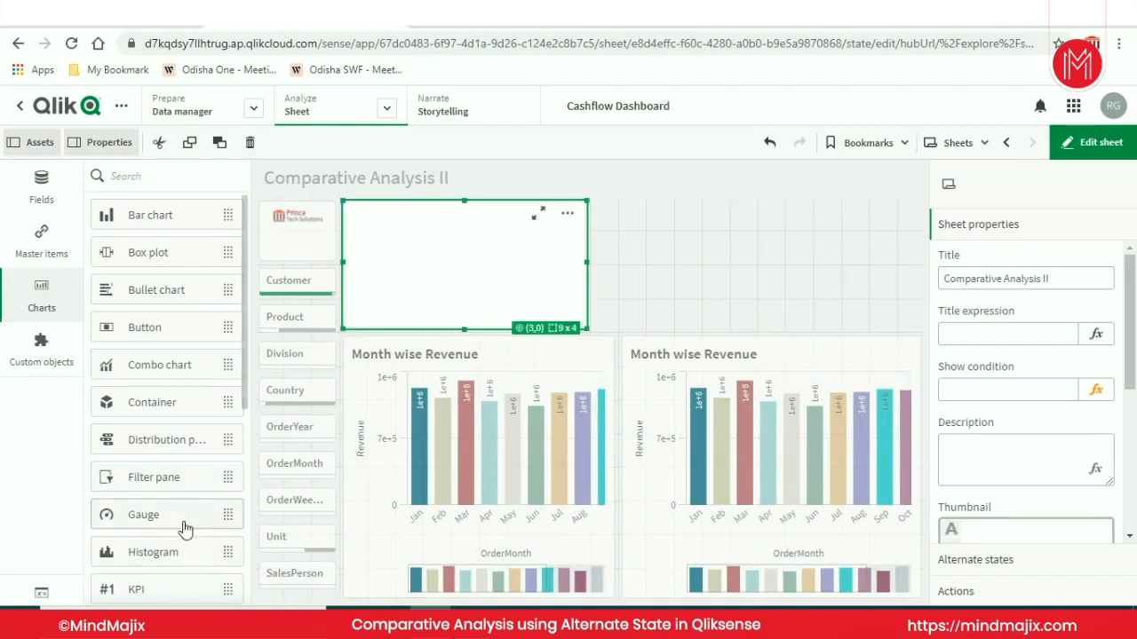
{"action": "left_click_drag", "start_coordinate": [168, 486], "coordinate": [793, 253]}
- Add OrderMonth as the dimension of both new filter panes
{"action": "left_click", "coordinate": [455, 284]}
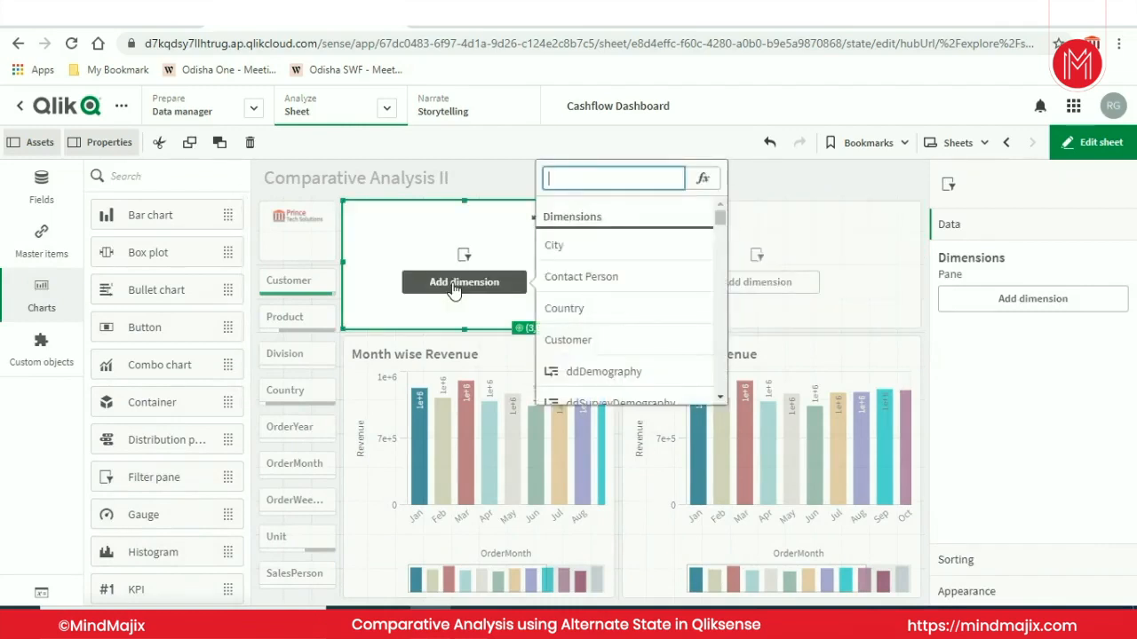
{"action": "type", "text": "mon"}
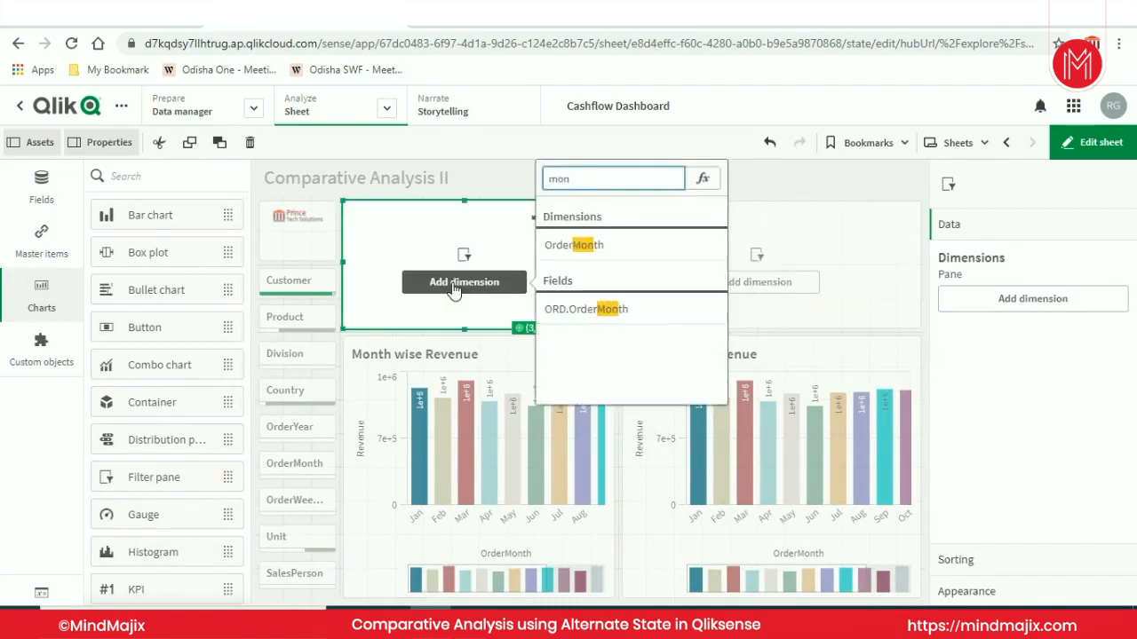
{"action": "left_click", "coordinate": [601, 250]}
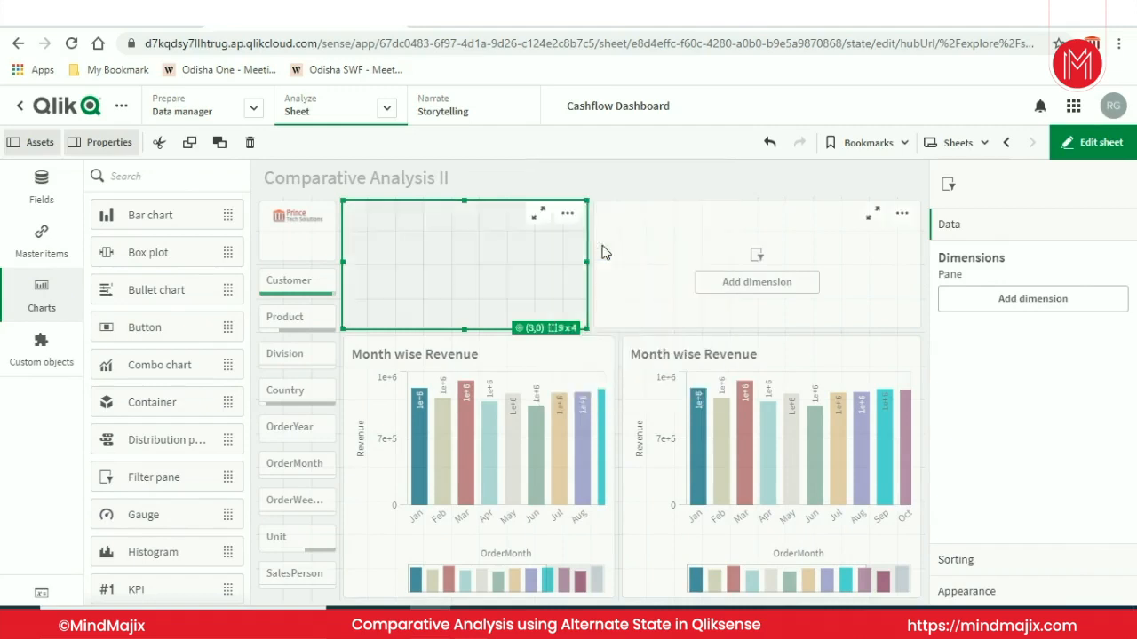
{"action": "left_click", "coordinate": [756, 282]}
{"action": "type", "text": "order"}
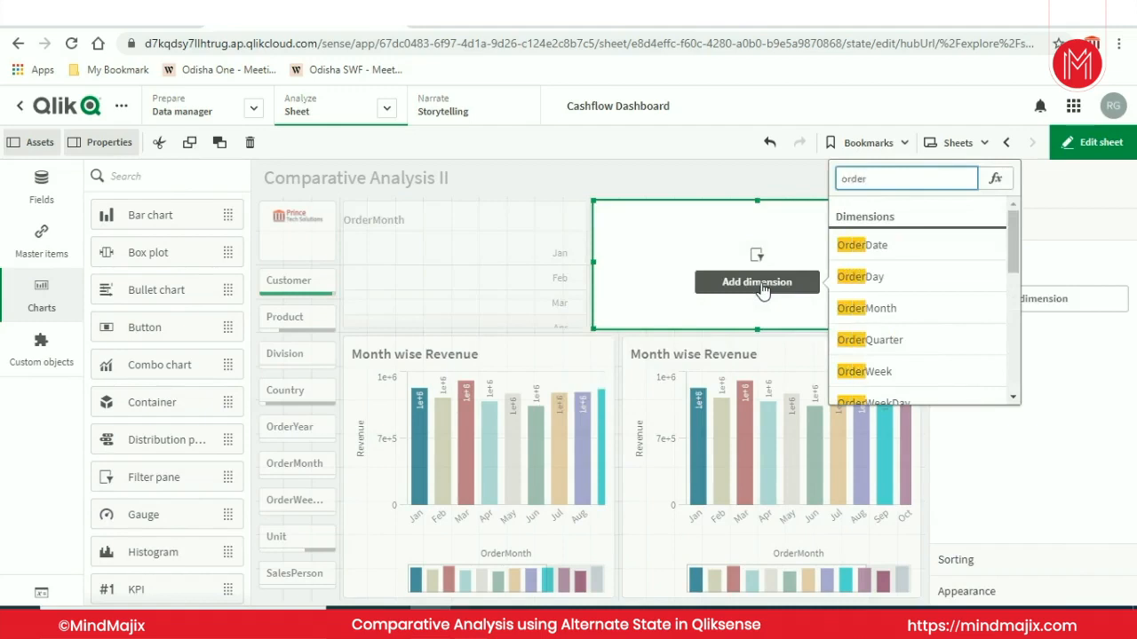
{"action": "left_click", "coordinate": [892, 308]}
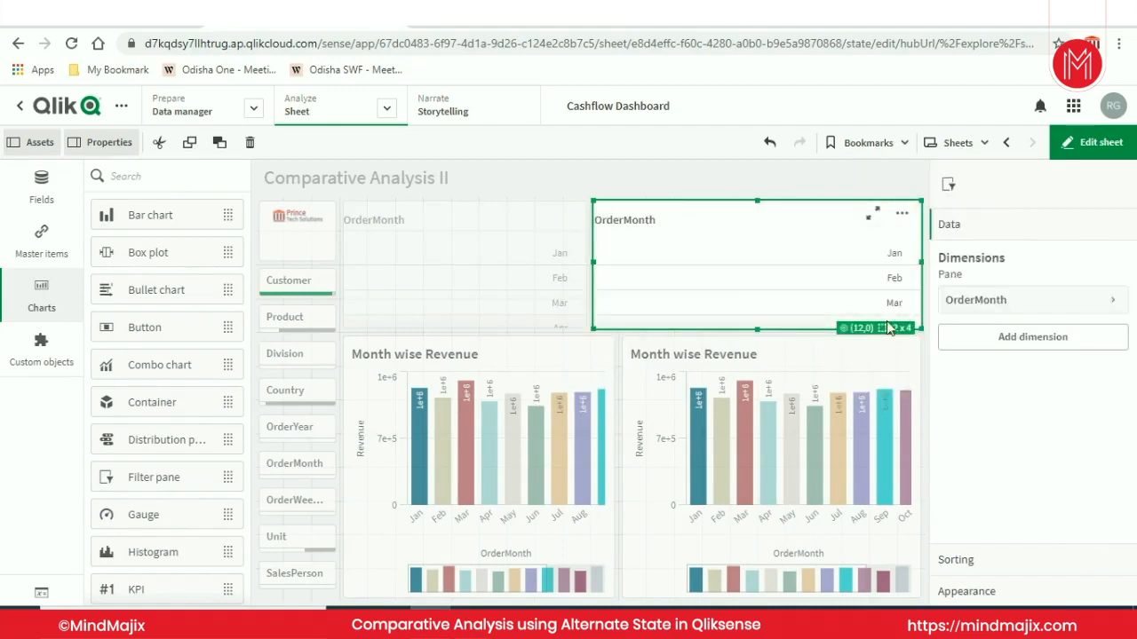
{"action": "left_click", "coordinate": [721, 188]}
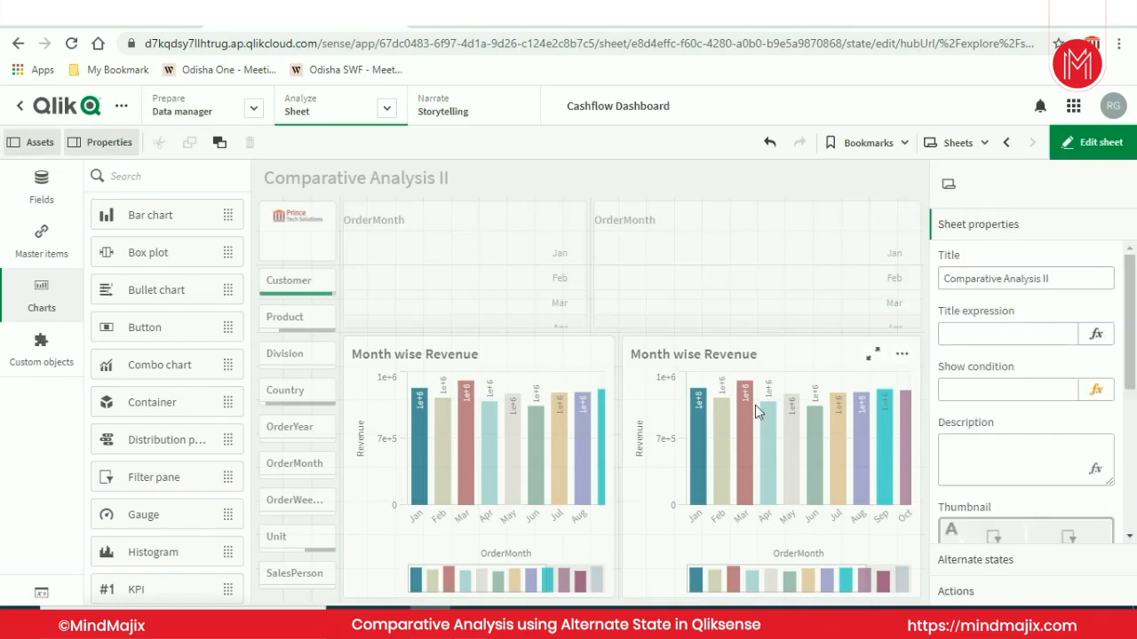
- Resize the two OrderMonth filter panes so the boundary between them lines up with the charts below, and finish editing the sheet
{"action": "left_click", "coordinate": [1099, 142]}
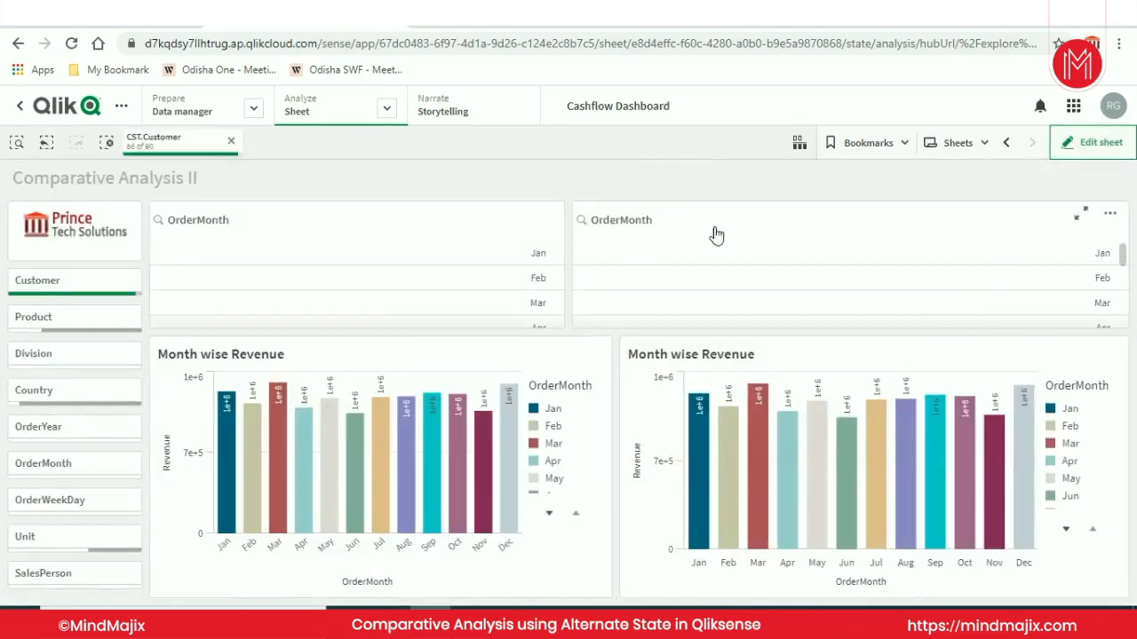
{"action": "left_click", "coordinate": [1069, 148]}
{"action": "left_click", "coordinate": [654, 294]}
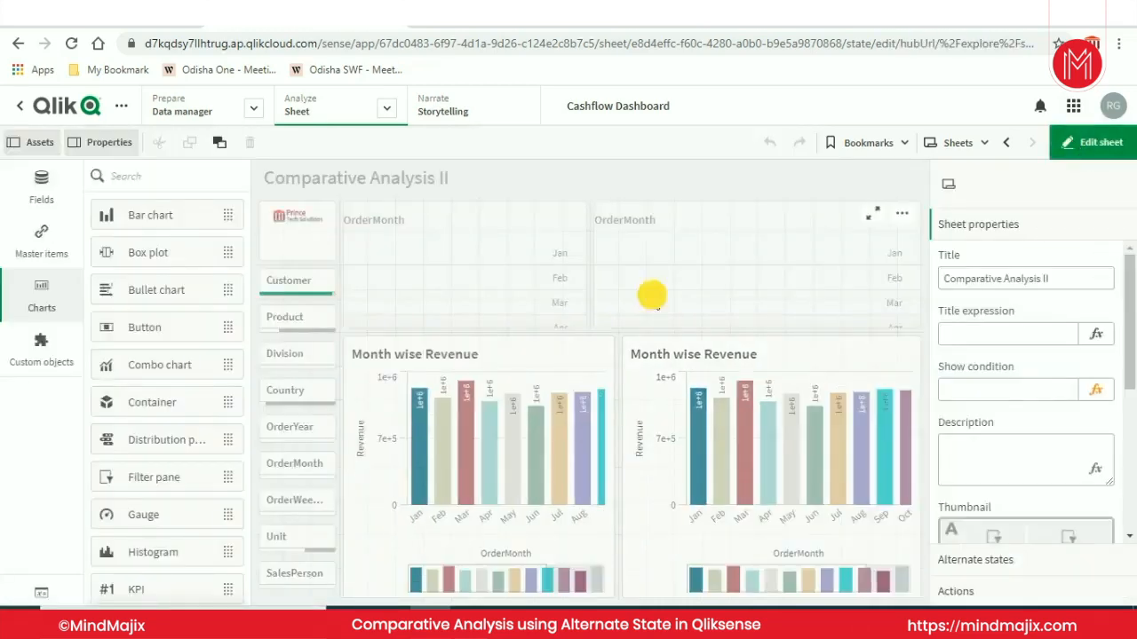
{"action": "left_click_drag", "start_coordinate": [594, 261], "coordinate": [604, 262]}
{"action": "left_click", "coordinate": [559, 264]}
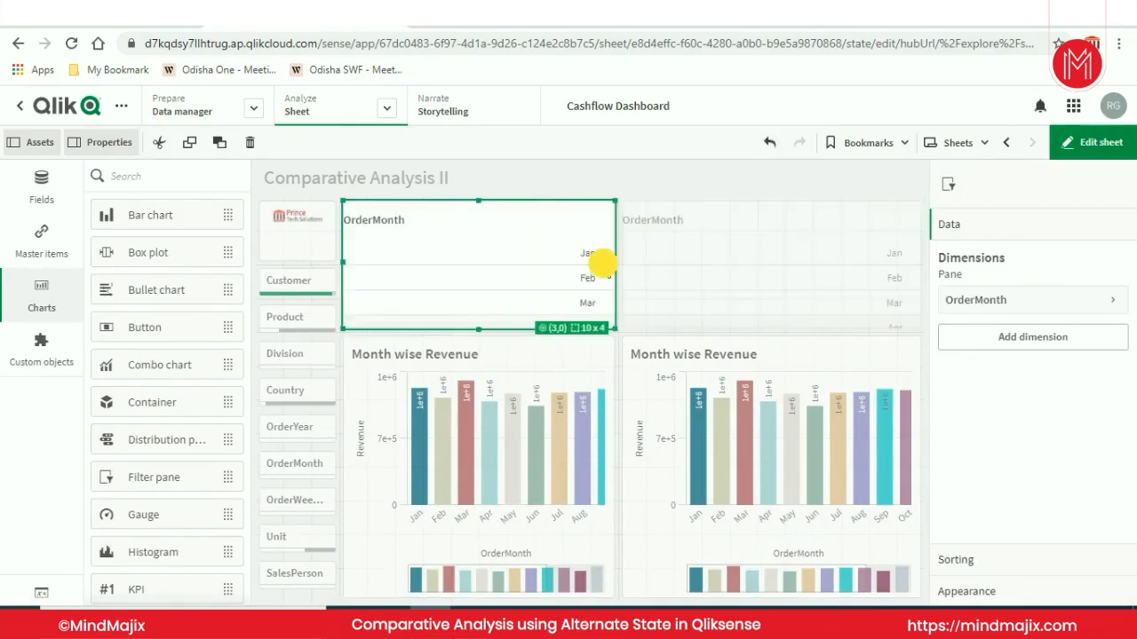
{"action": "left_click", "coordinate": [1101, 142]}
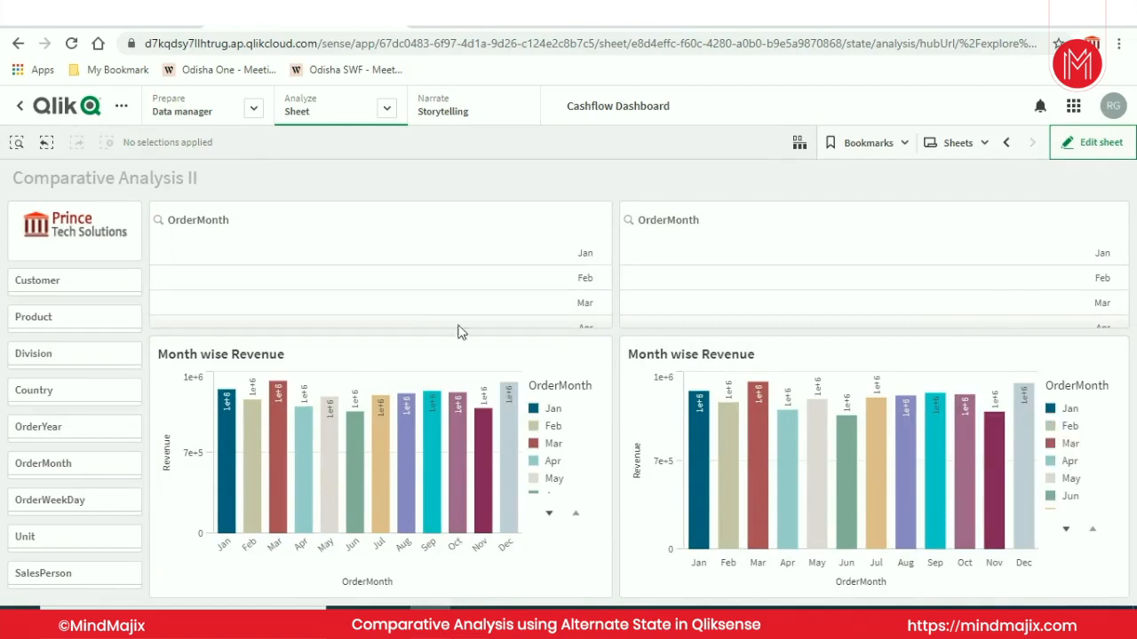
- Try selecting Jan, Feb and Mar in the OrderMonth pane above the copied chart, and cancel the selection
{"action": "left_click", "coordinate": [523, 253]}
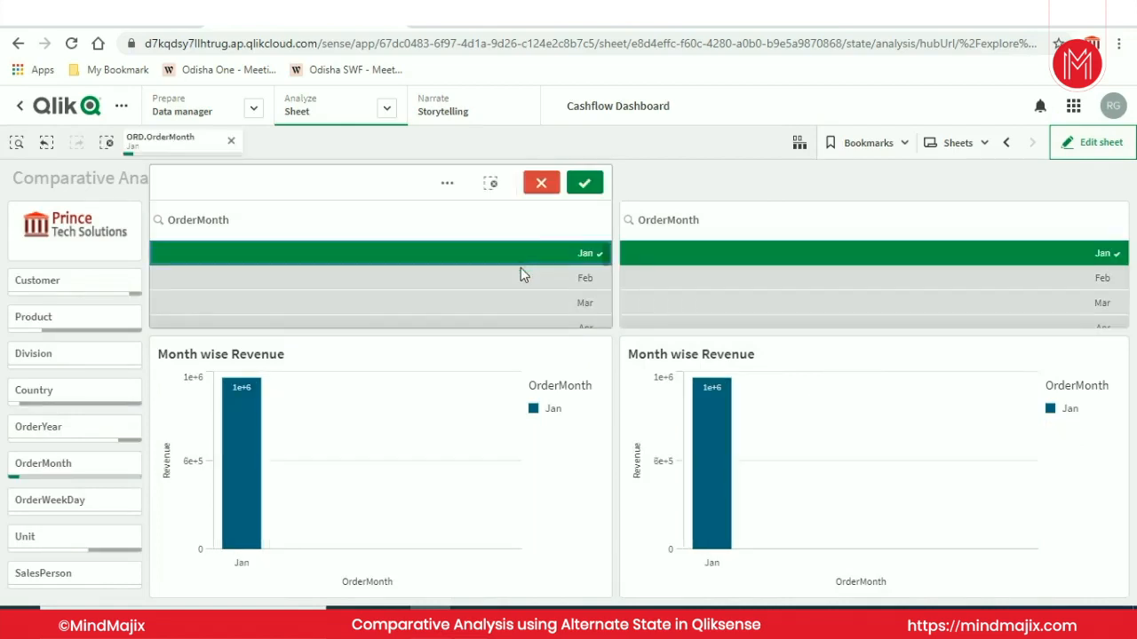
{"action": "left_click", "coordinate": [521, 278]}
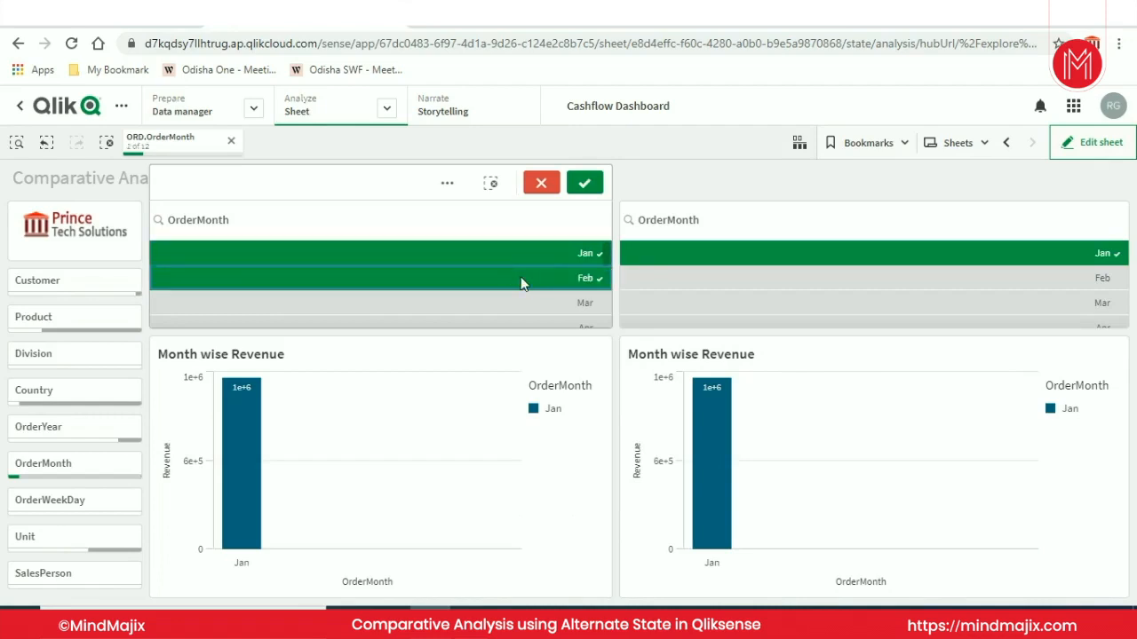
{"action": "left_click", "coordinate": [517, 303]}
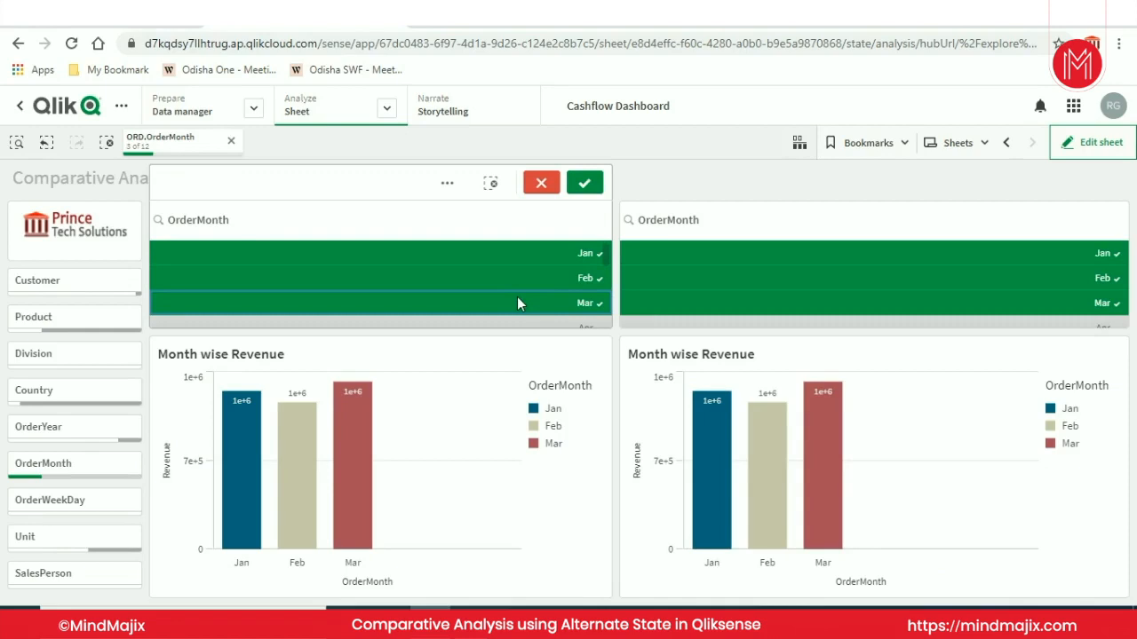
{"action": "left_click", "coordinate": [533, 181]}
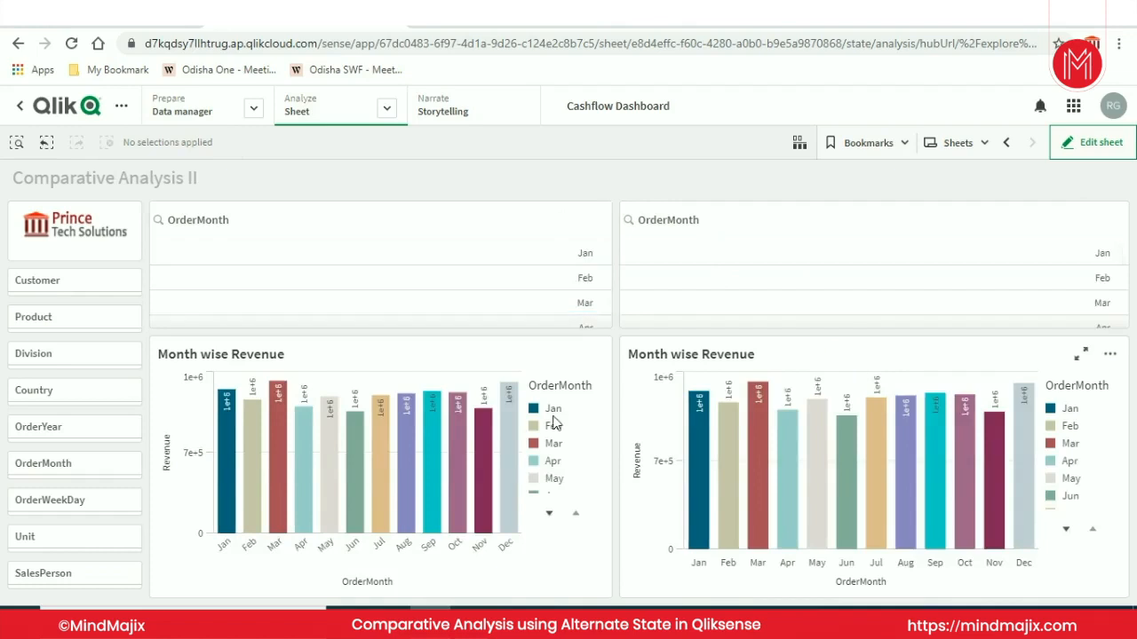
- Replace the Revenue measure of the lower-left Month wise Revenue chart with No. of Orders and finish editing the sheet
{"action": "left_click", "coordinate": [1057, 144]}
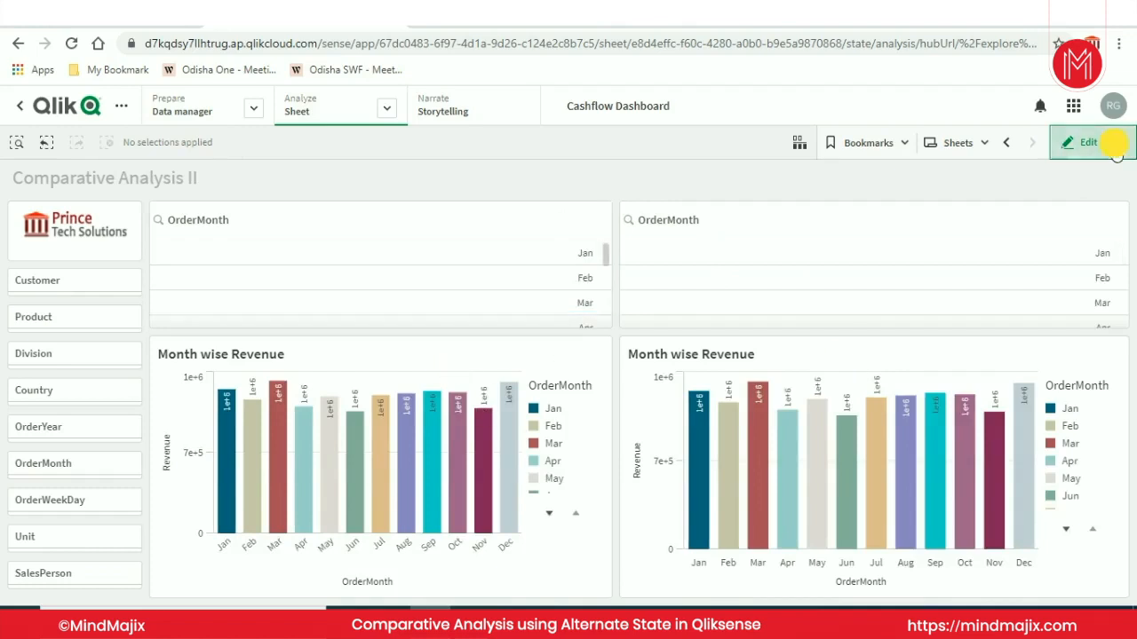
{"action": "left_click", "coordinate": [490, 372]}
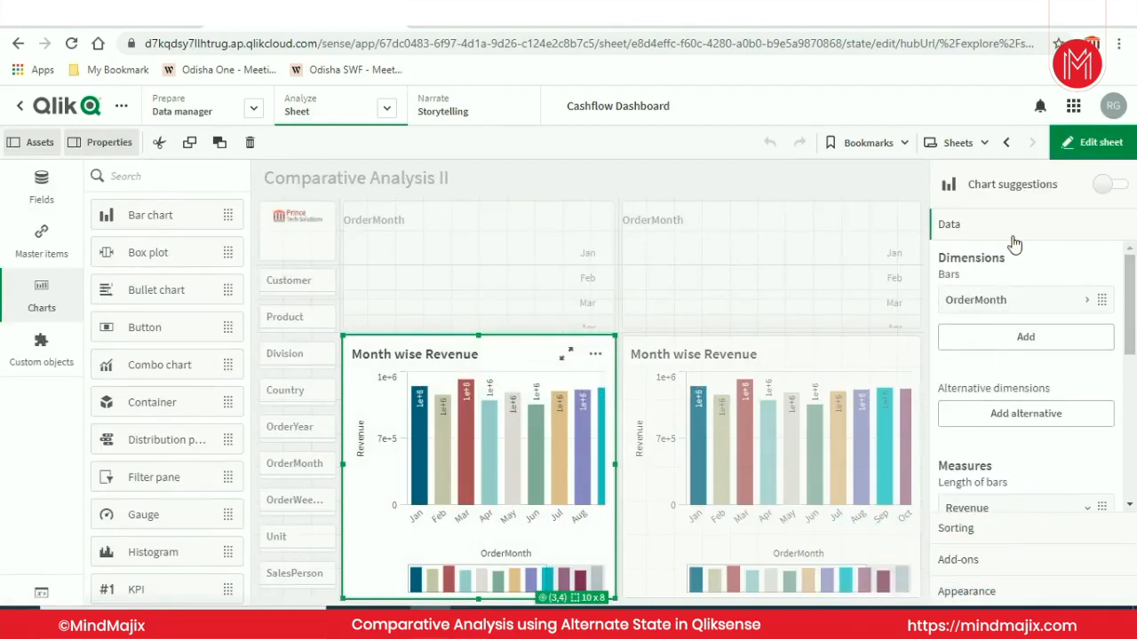
{"action": "left_click_drag", "start_coordinate": [1126, 293], "coordinate": [1126, 371]}
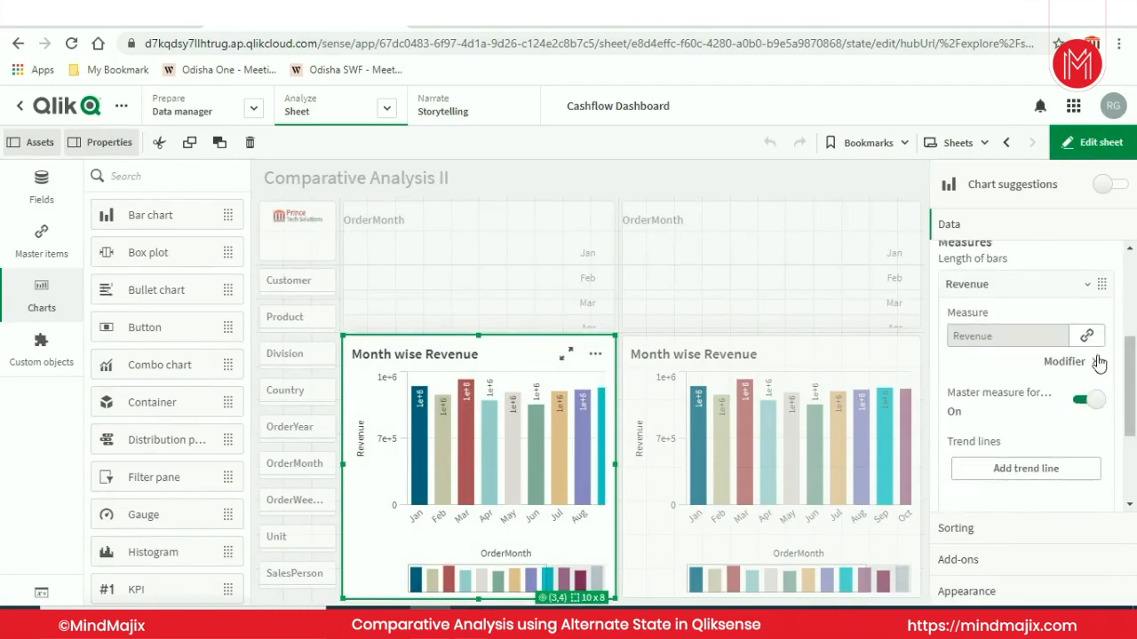
{"action": "right_click", "coordinate": [1021, 287]}
{"action": "left_click", "coordinate": [931, 262]}
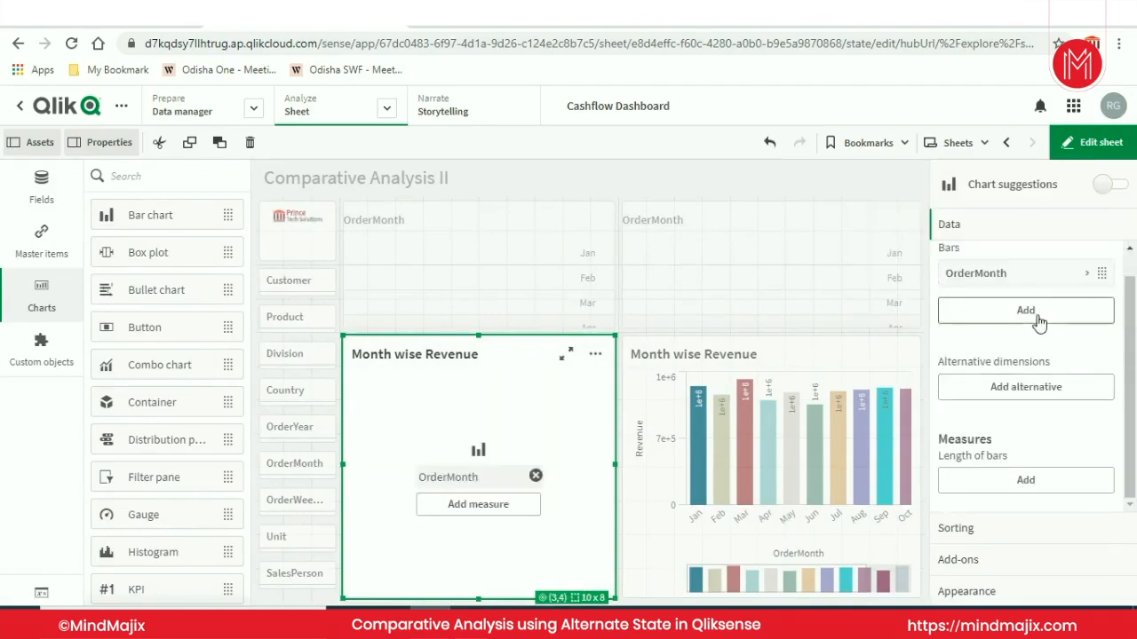
{"action": "left_click", "coordinate": [1015, 482]}
{"action": "scroll", "coordinate": [1018, 367], "scroll_direction": "down", "scroll_amount": 3}
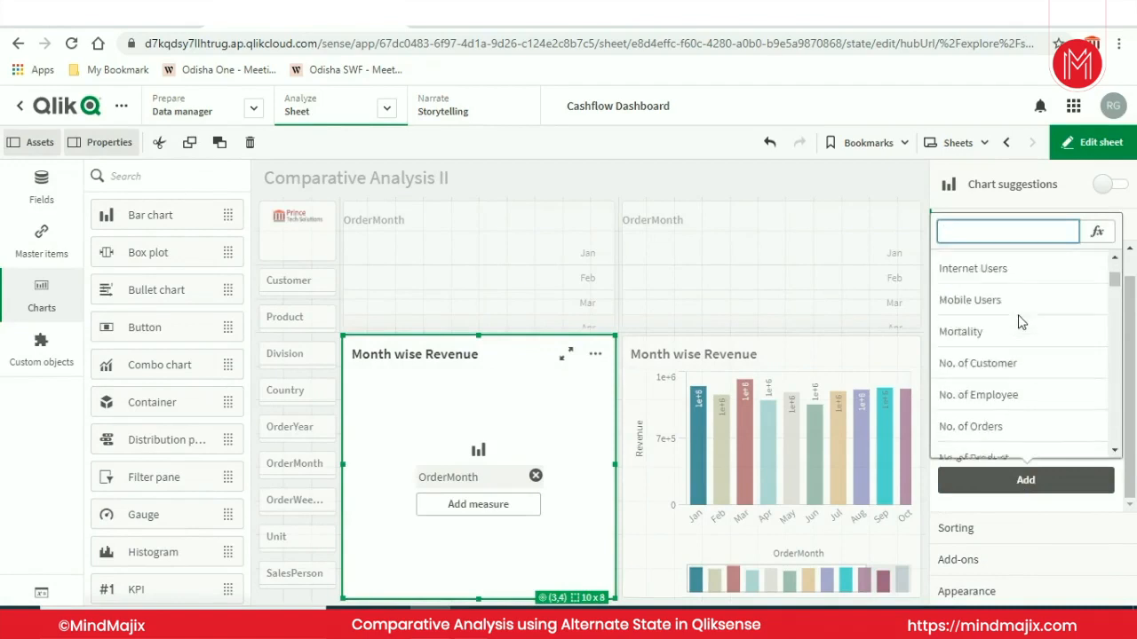
{"action": "left_click", "coordinate": [992, 425]}
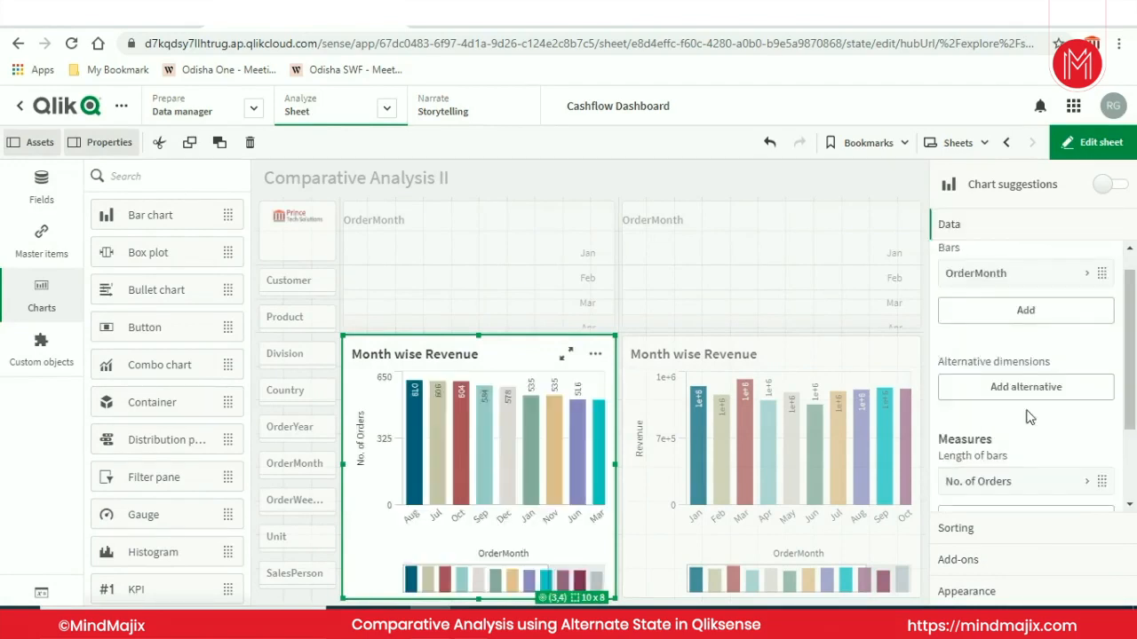
{"action": "left_click", "coordinate": [1091, 149]}
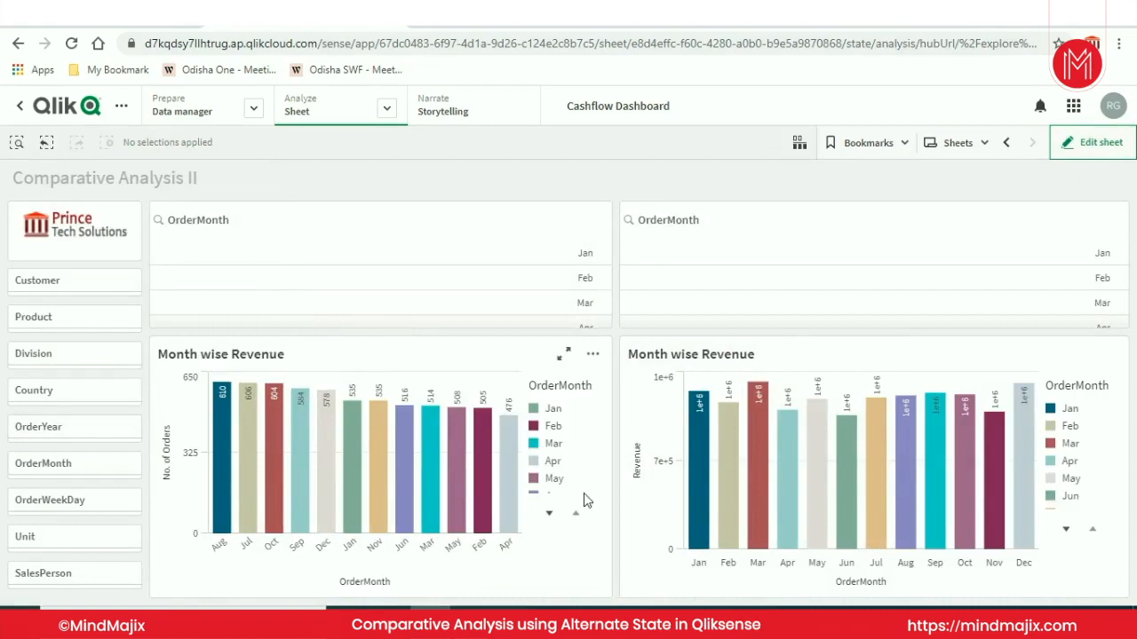
- Try filtering by Jan, Mar and Jun in the OrderMonth pane above the No. of Orders chart, and clear all selections
{"action": "left_click", "coordinate": [545, 254]}
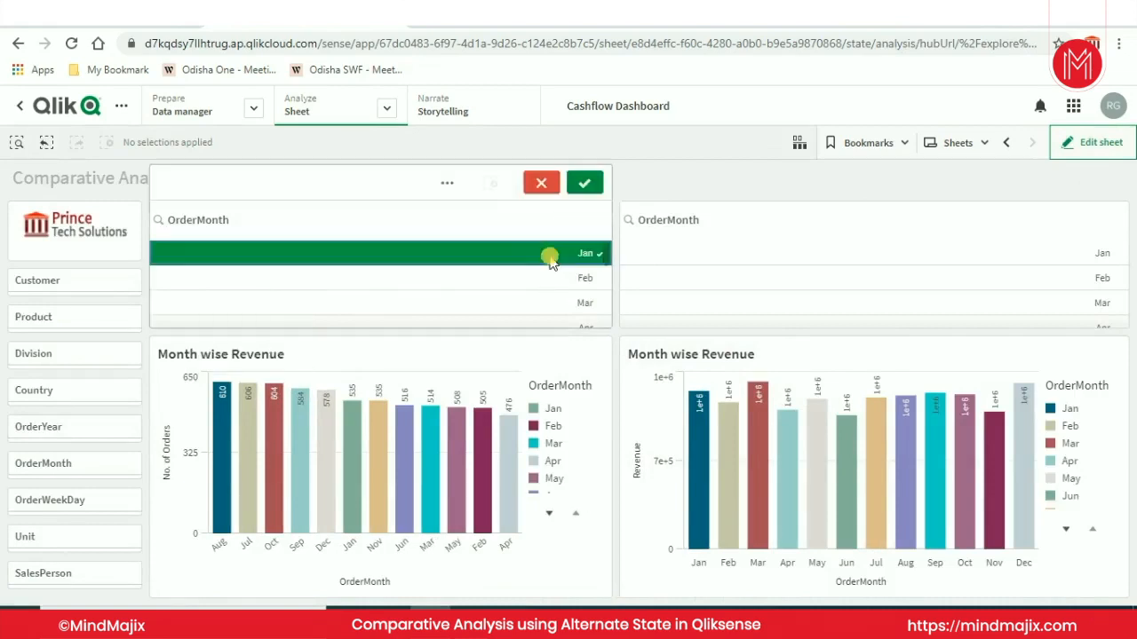
{"action": "scroll", "coordinate": [541, 294], "scroll_direction": "down", "scroll_amount": 1}
{"action": "scroll", "coordinate": [541, 293], "scroll_direction": "up", "scroll_amount": 1}
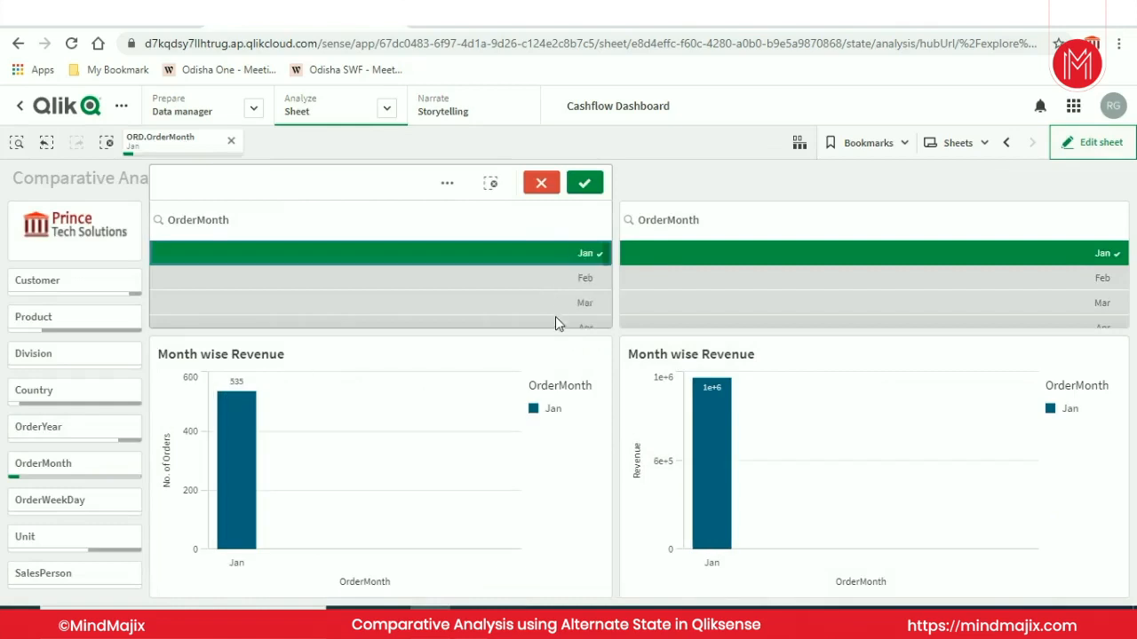
{"action": "left_click", "coordinate": [554, 305]}
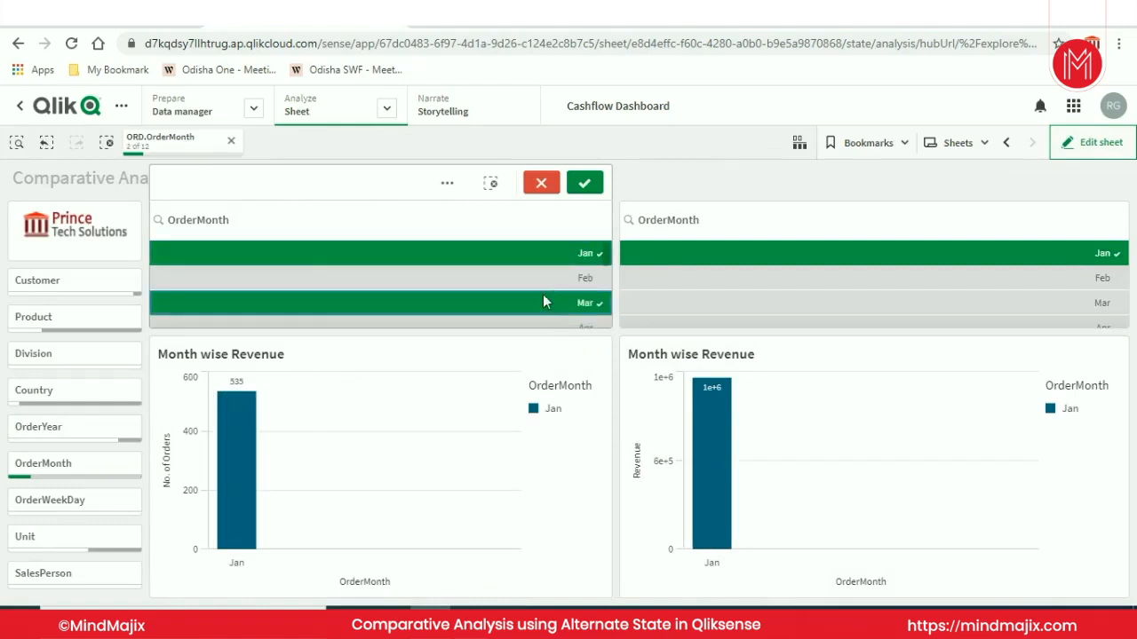
{"action": "scroll", "coordinate": [533, 302], "scroll_direction": "down", "scroll_amount": 1}
{"action": "left_click", "coordinate": [519, 307]}
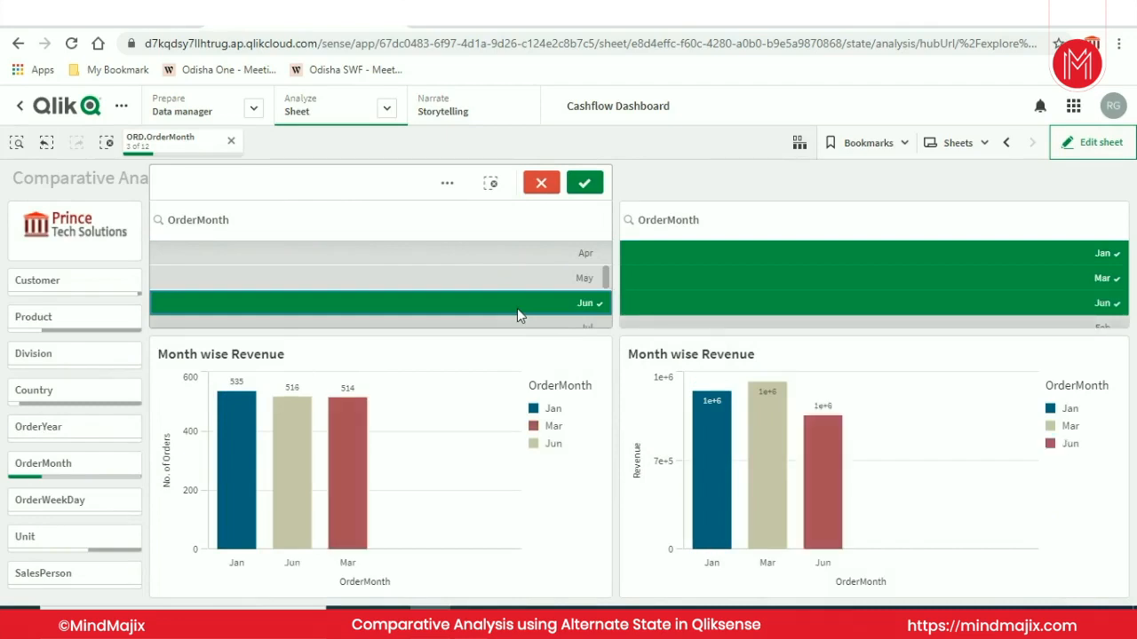
{"action": "scroll", "coordinate": [478, 294], "scroll_direction": "up", "scroll_amount": 1}
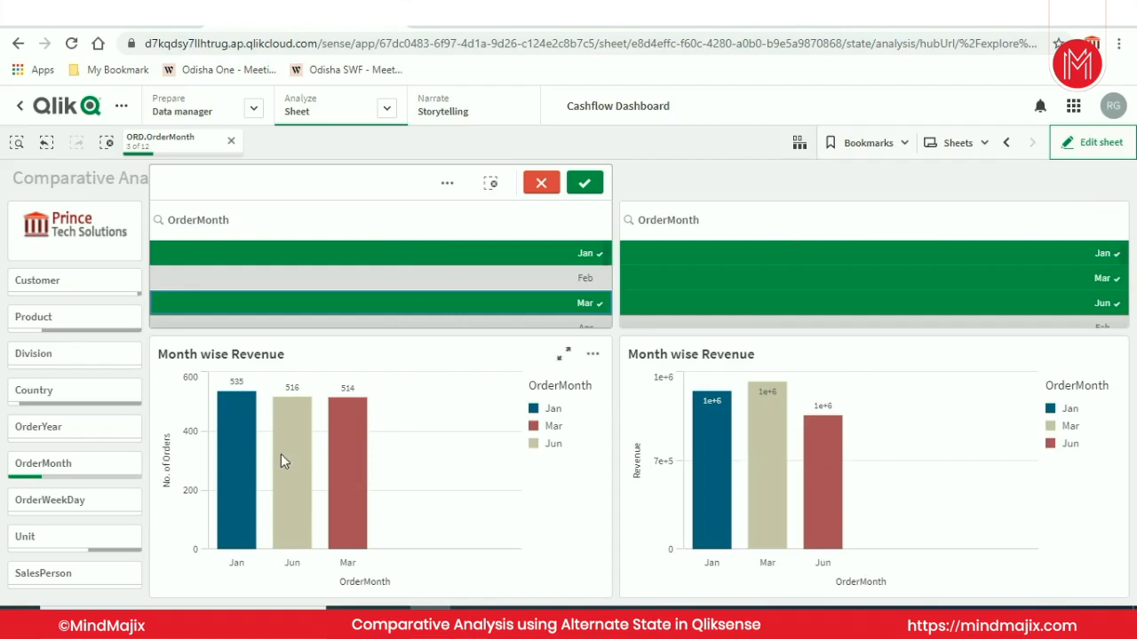
{"action": "left_click", "coordinate": [107, 142]}
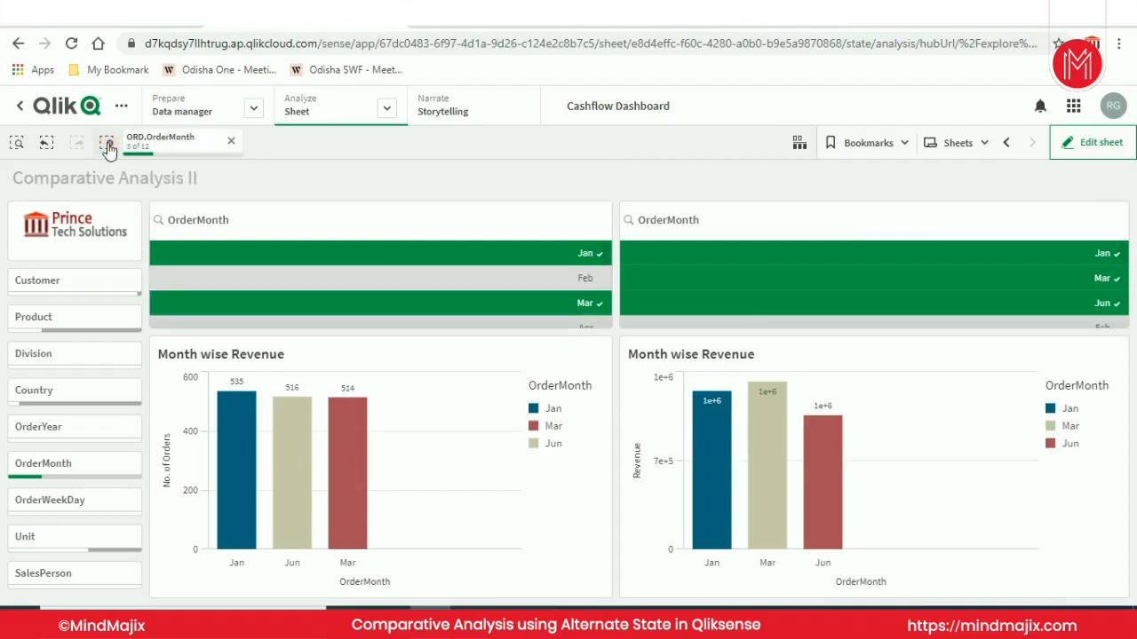
{"action": "left_click", "coordinate": [106, 142]}
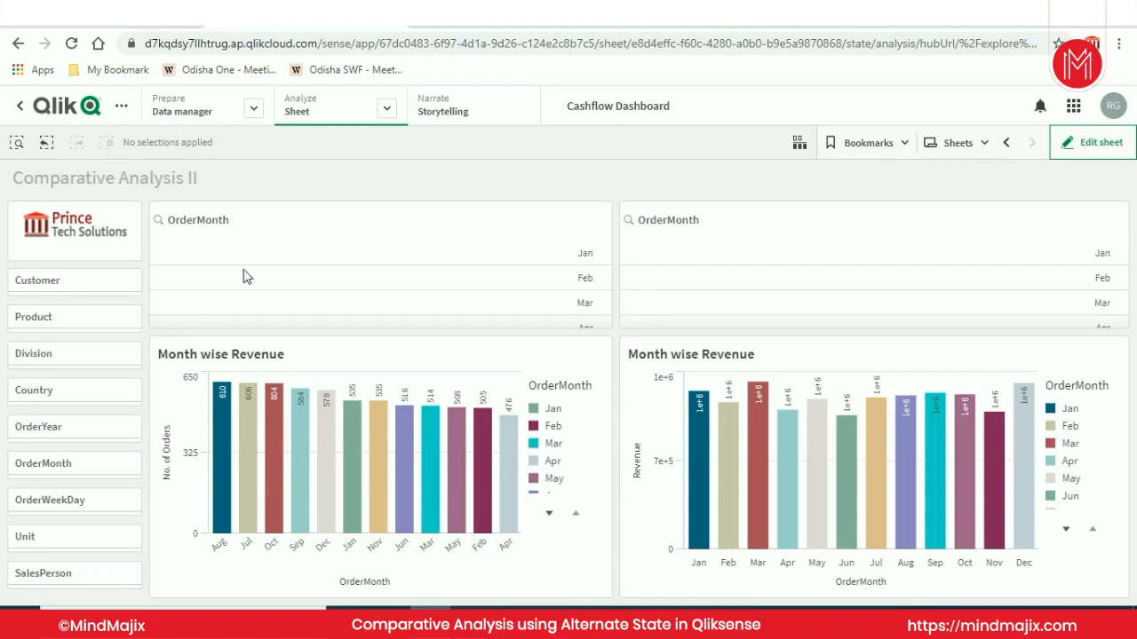
{"action": "left_click", "coordinate": [469, 382]}
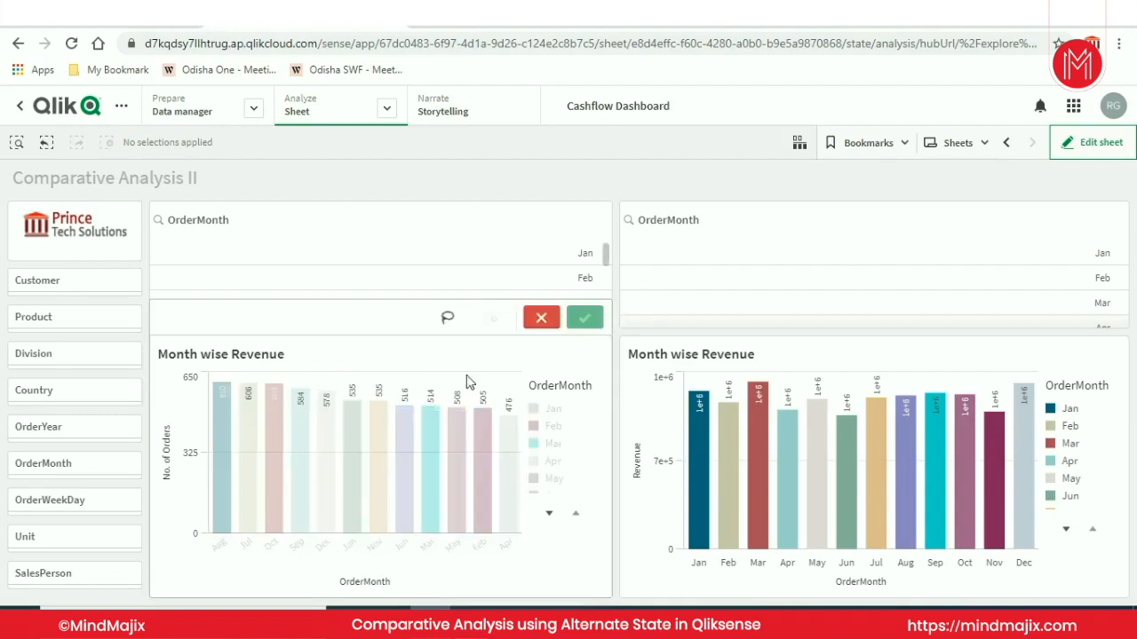
- Reopen the sheet for editing and replace the Revenue measure of the lower-right Month wise Revenue chart with No. of Orders
{"action": "left_click", "coordinate": [1092, 144]}
{"action": "left_click", "coordinate": [988, 358]}
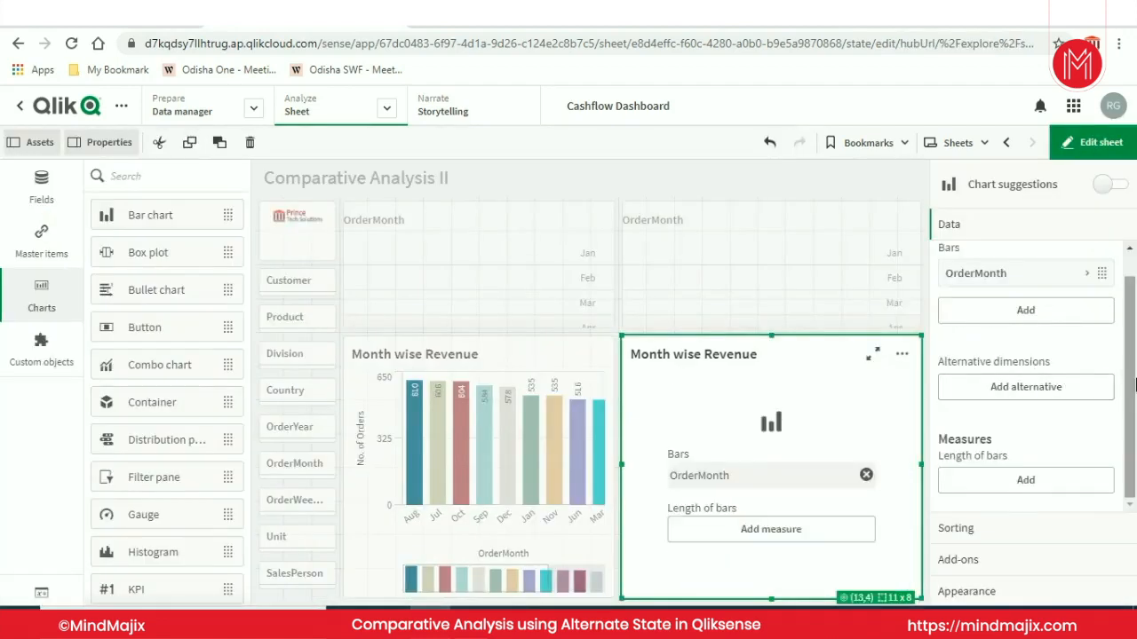
{"action": "left_click", "coordinate": [1051, 479]}
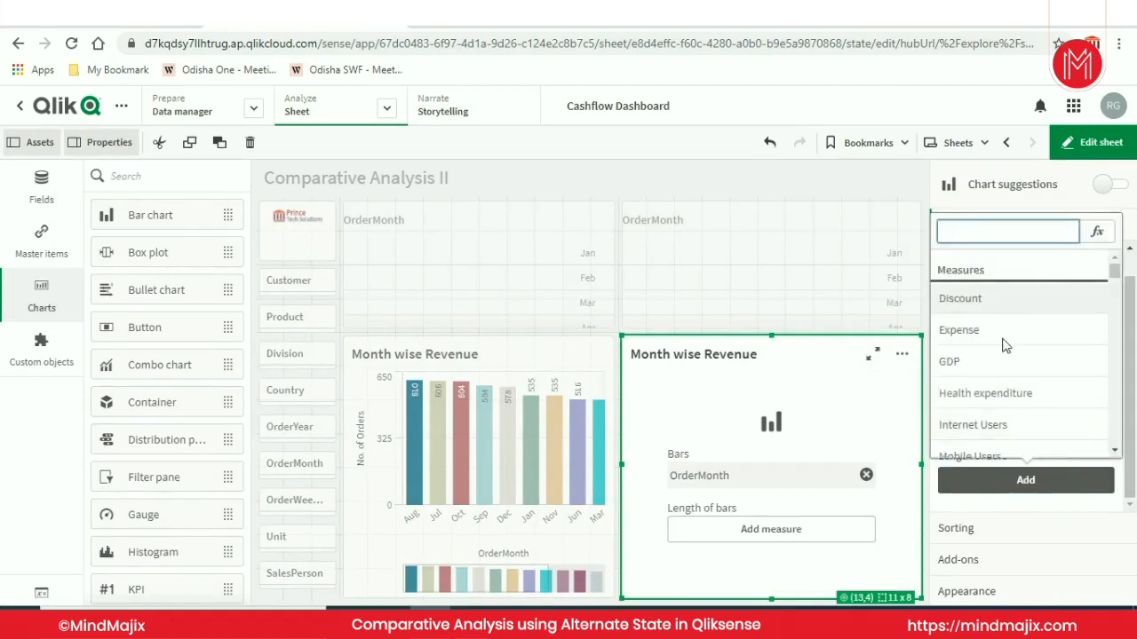
{"action": "scroll", "coordinate": [1011, 378], "scroll_direction": "down", "scroll_amount": 2}
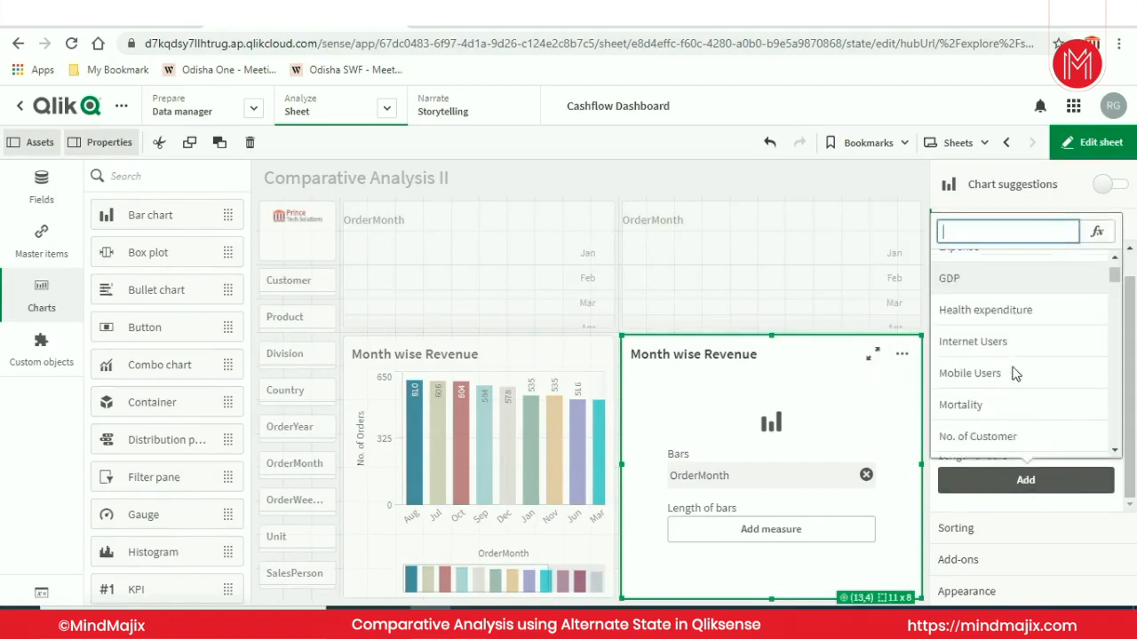
{"action": "scroll", "coordinate": [997, 395], "scroll_direction": "down", "scroll_amount": 1}
{"action": "left_click", "coordinate": [1010, 414]}
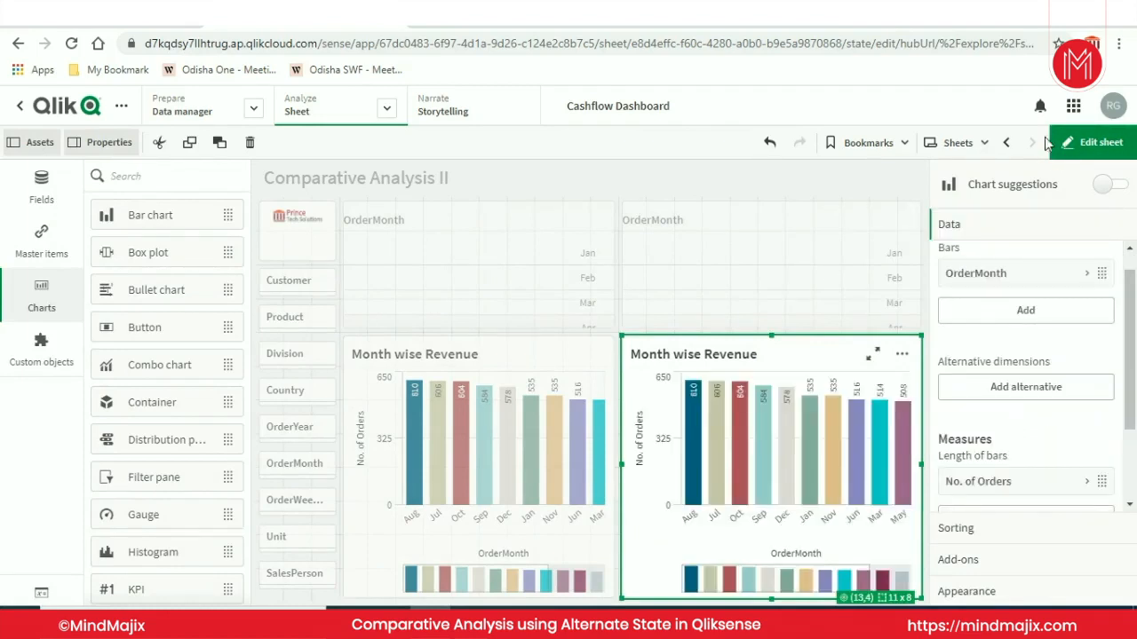
- Examine the alternate state setting in the properties of the Comparative Analysis II sheet
{"action": "left_click", "coordinate": [669, 187]}
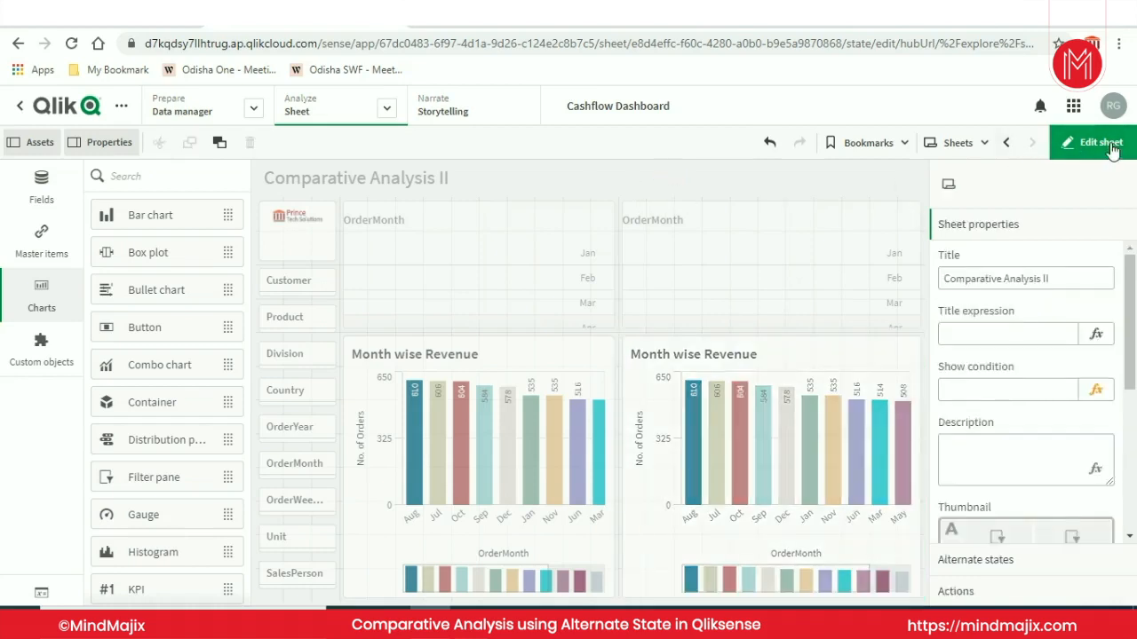
{"action": "left_click", "coordinate": [1022, 569]}
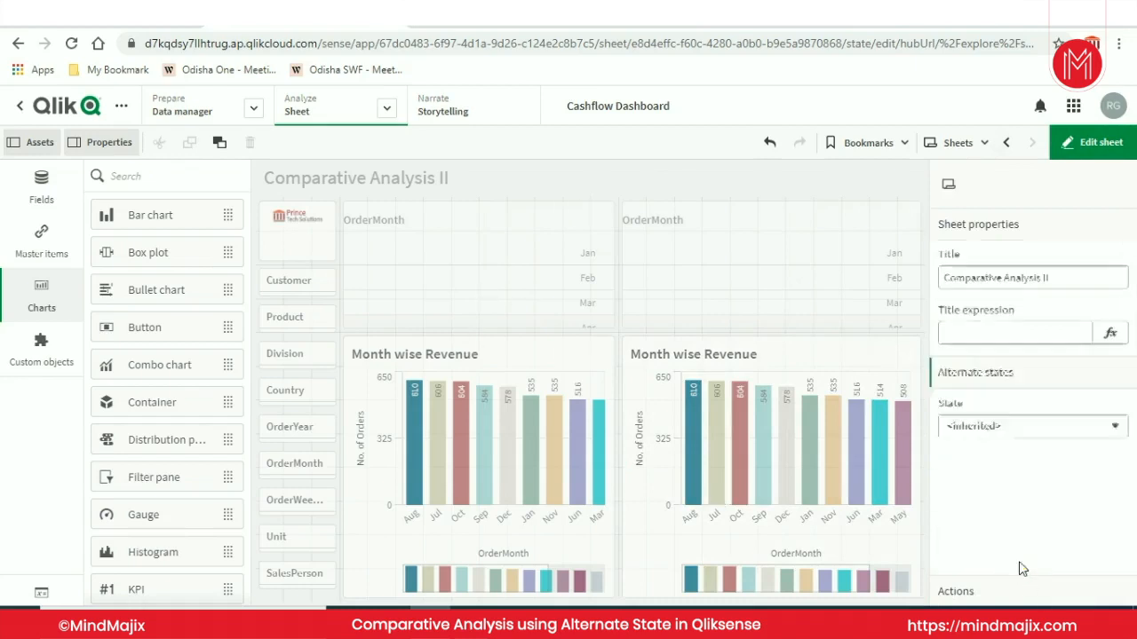
{"action": "left_click", "coordinate": [1080, 310]}
{"action": "left_click", "coordinate": [1091, 473]}
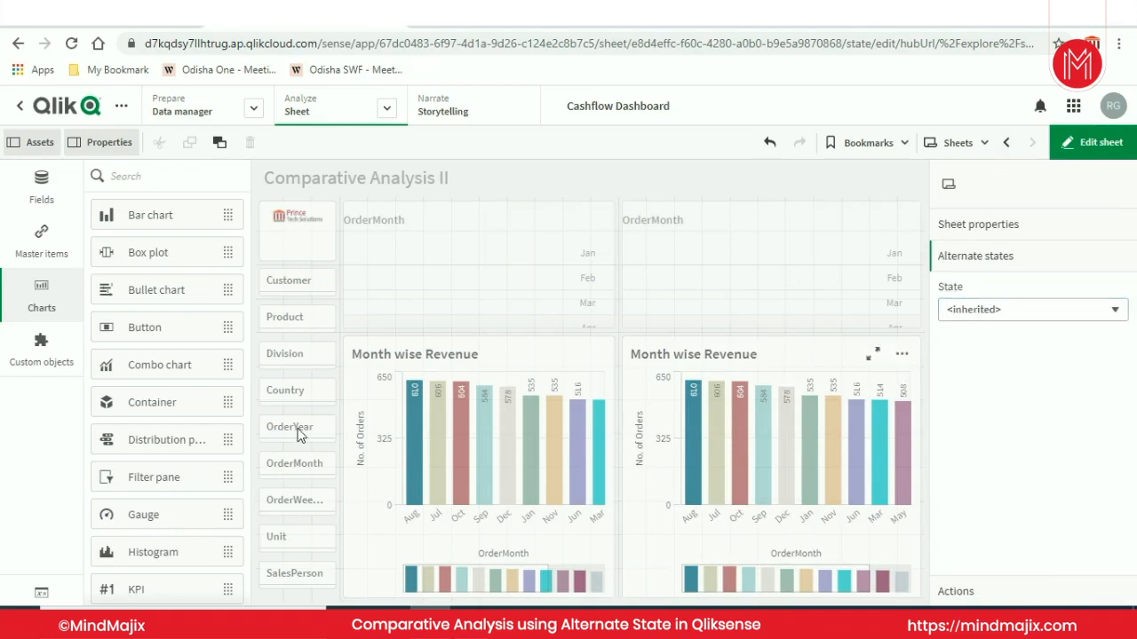
- Look at the list of variables, collapse the chart library, and finish editing the sheet
{"action": "left_click", "coordinate": [40, 593]}
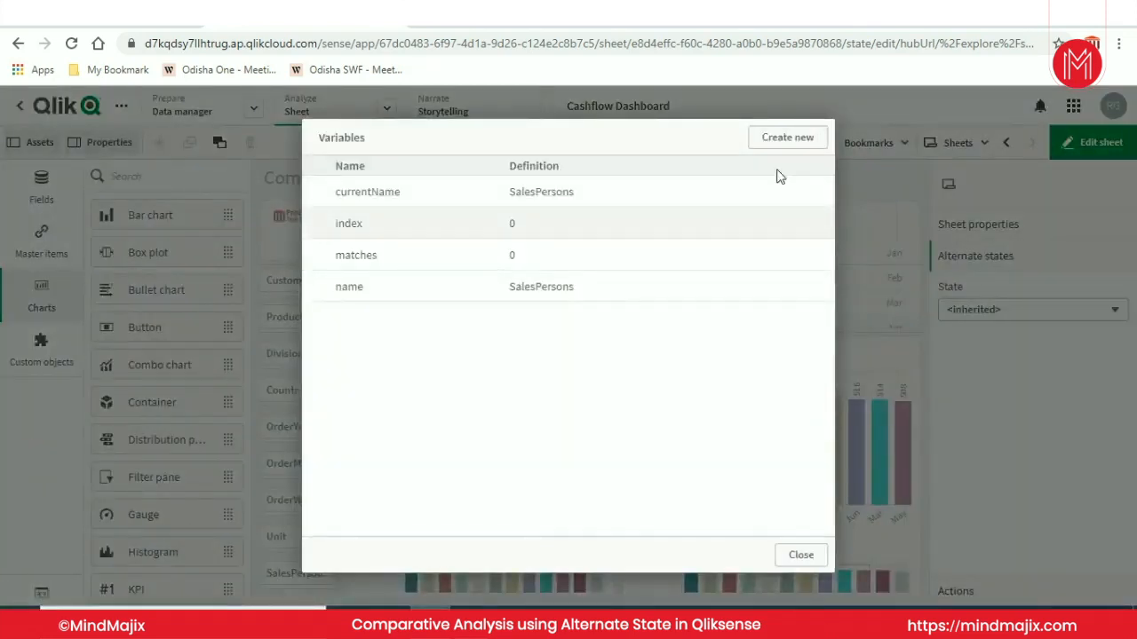
{"action": "left_click", "coordinate": [800, 555]}
{"action": "left_click", "coordinate": [45, 291]}
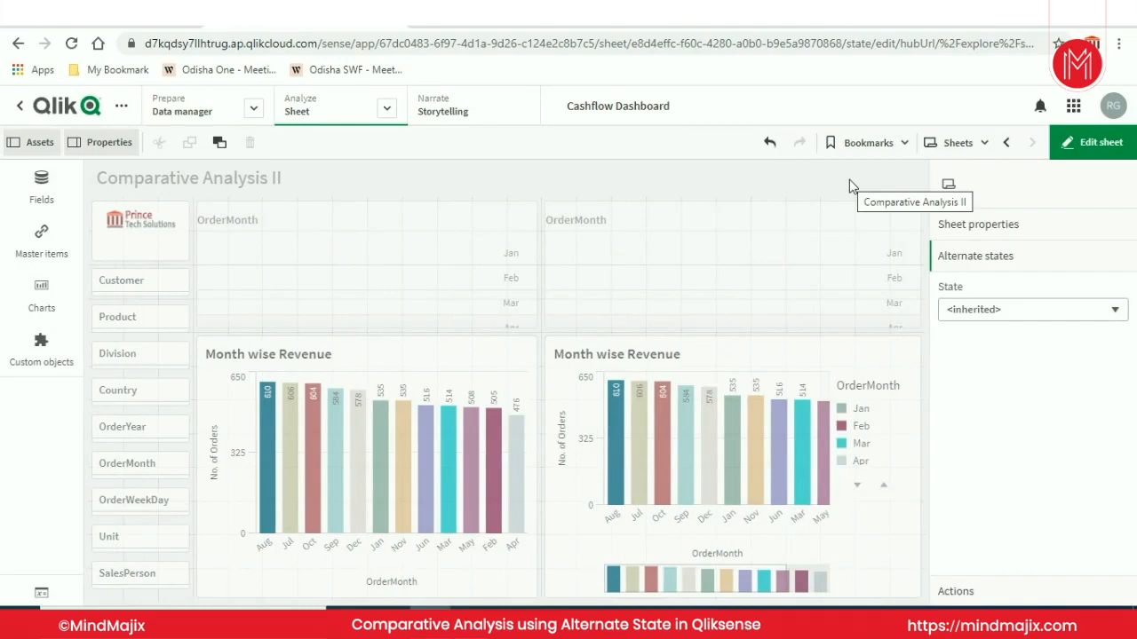
{"action": "left_click", "coordinate": [1094, 143]}
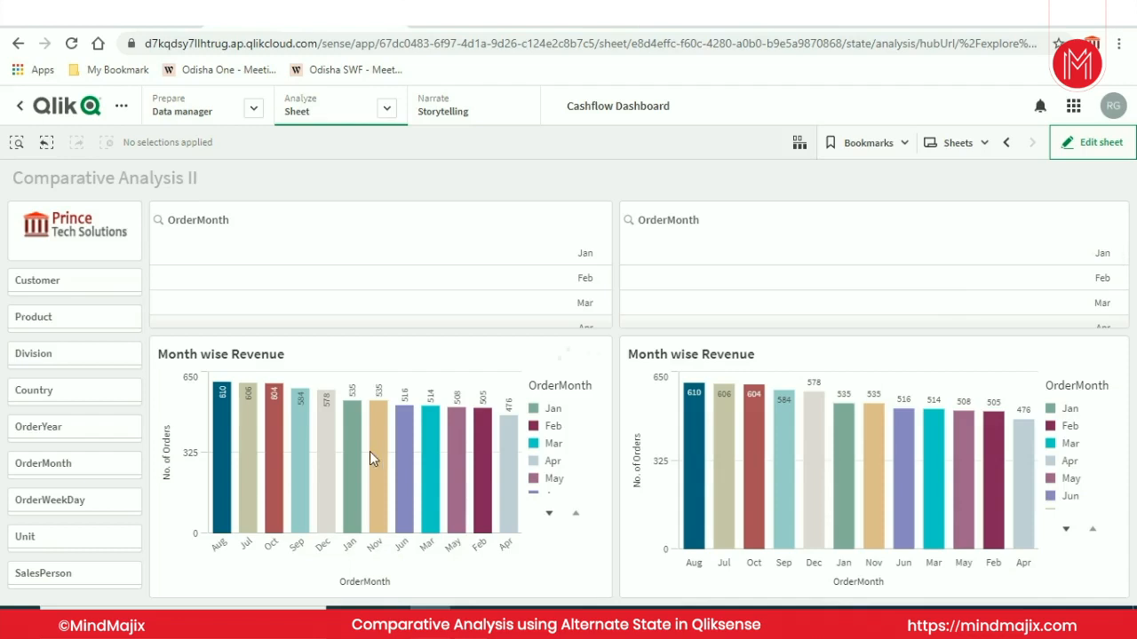
- Try selecting Feb in the OrderMonth pane above the left chart, and cancel the selection
{"action": "mouse_move", "coordinate": [791, 455]}
{"action": "left_click", "coordinate": [687, 179]}
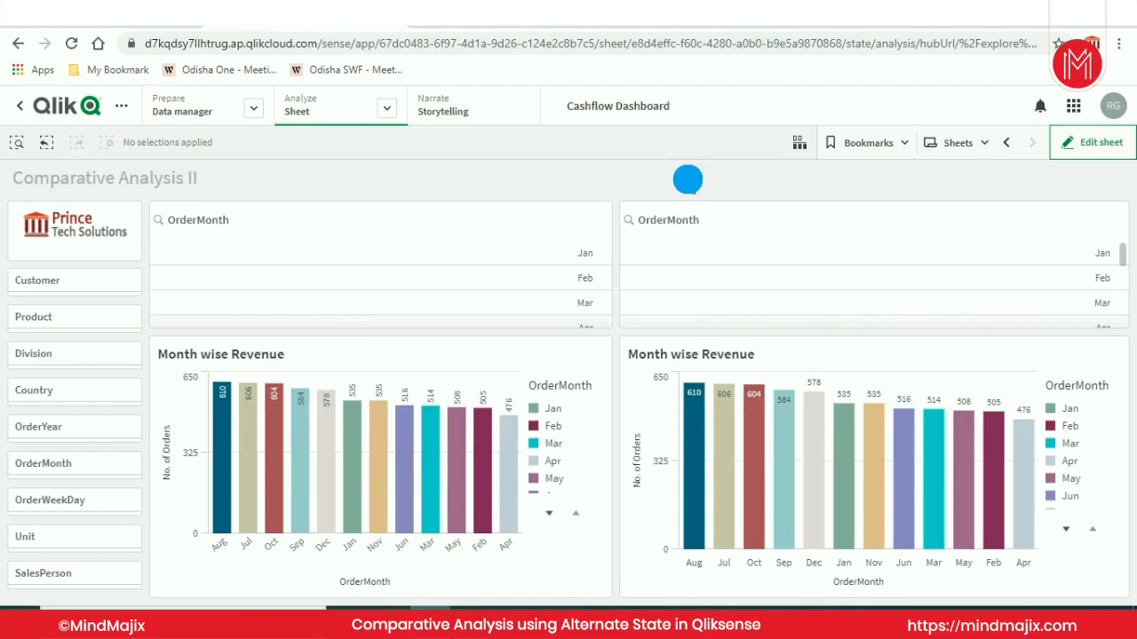
{"action": "left_click", "coordinate": [436, 285]}
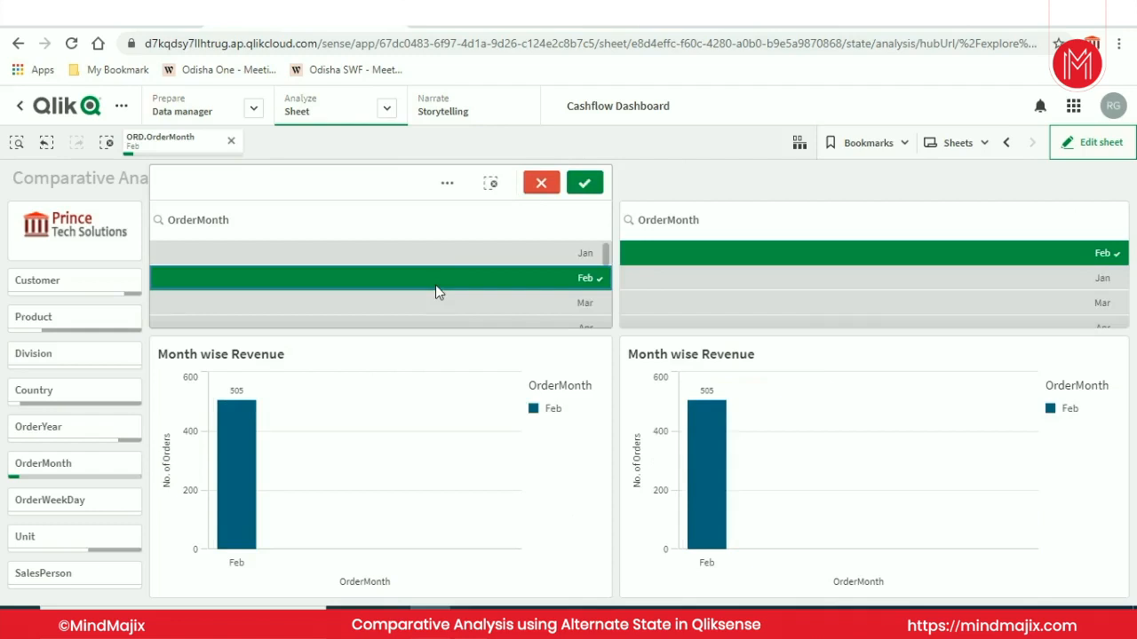
{"action": "left_click", "coordinate": [549, 185]}
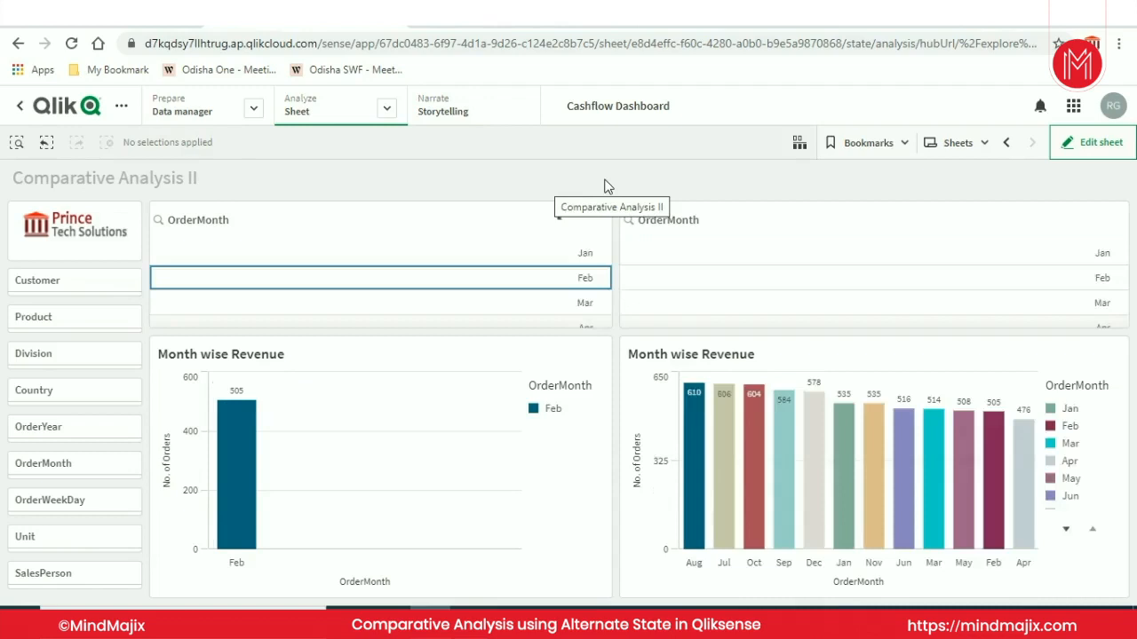
{"action": "left_click", "coordinate": [660, 172]}
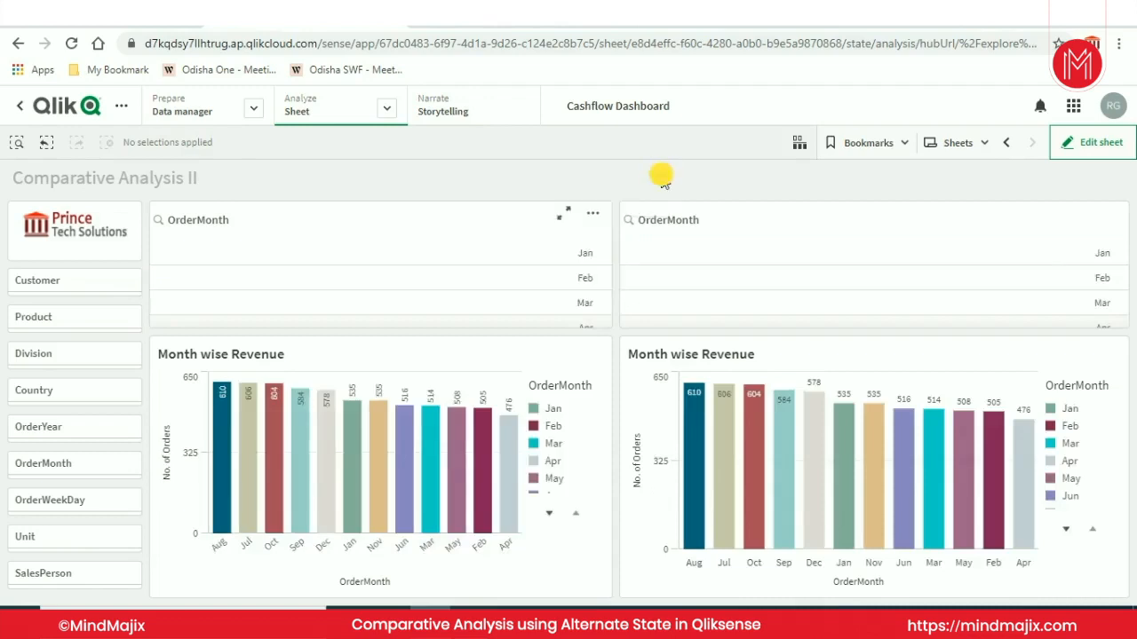
{"action": "left_click", "coordinate": [611, 173]}
- Reopen the sheet for editing and create a new alternate state named AState1 in the master items
{"action": "left_click", "coordinate": [1074, 143]}
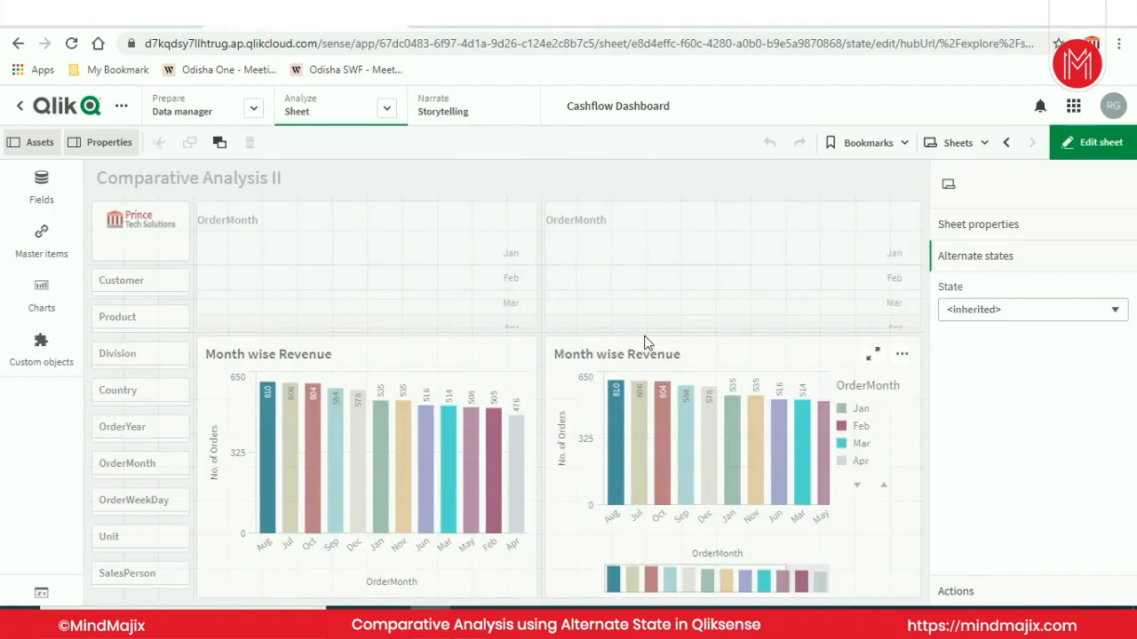
{"action": "left_click", "coordinate": [41, 241]}
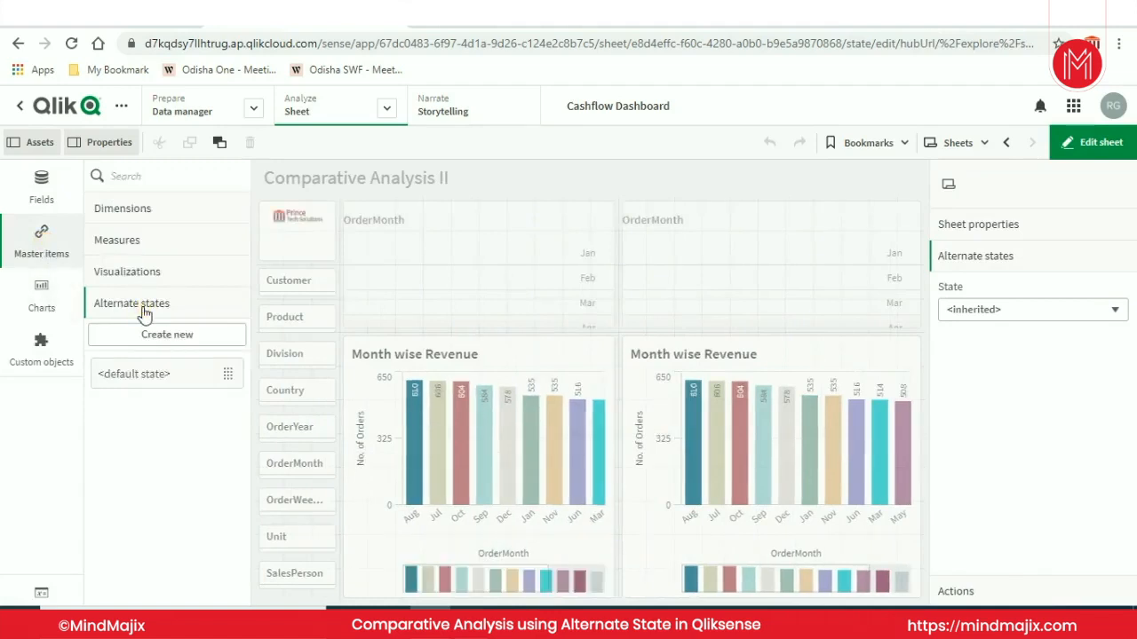
{"action": "left_click", "coordinate": [160, 335]}
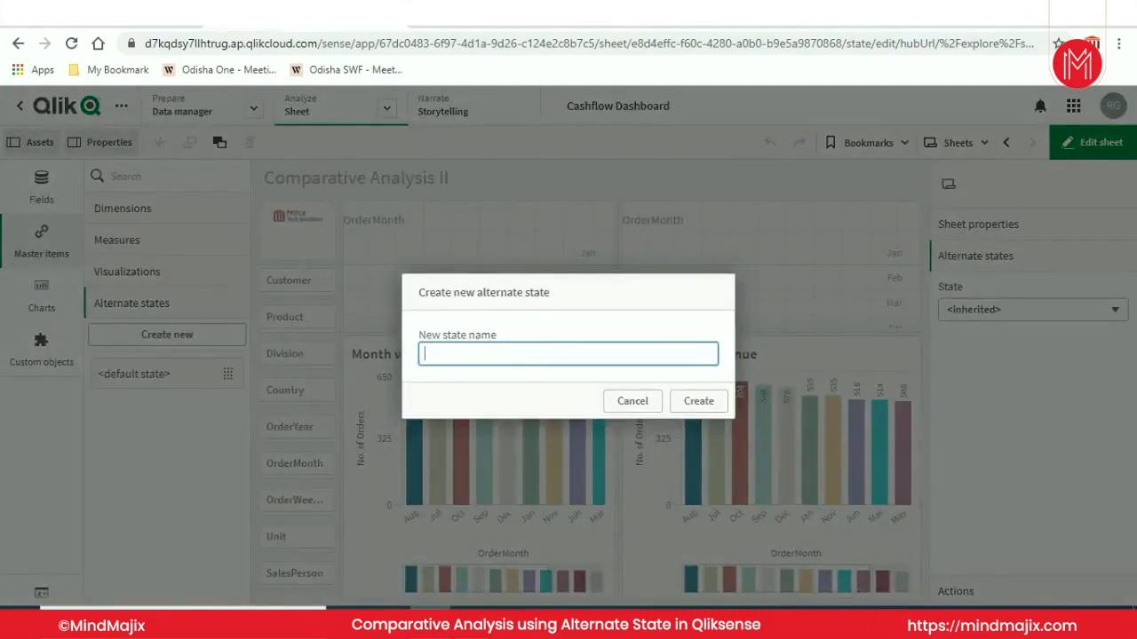
{"action": "left_click", "coordinate": [480, 353]}
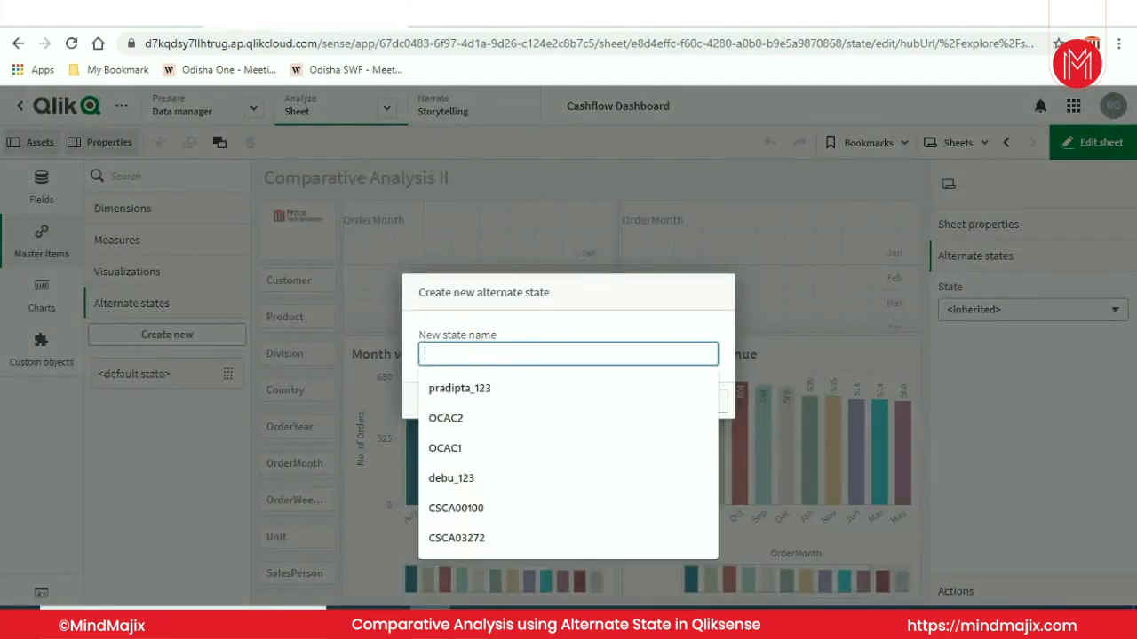
{"action": "type", "text": "State1"}
{"action": "type", "text": "A"}
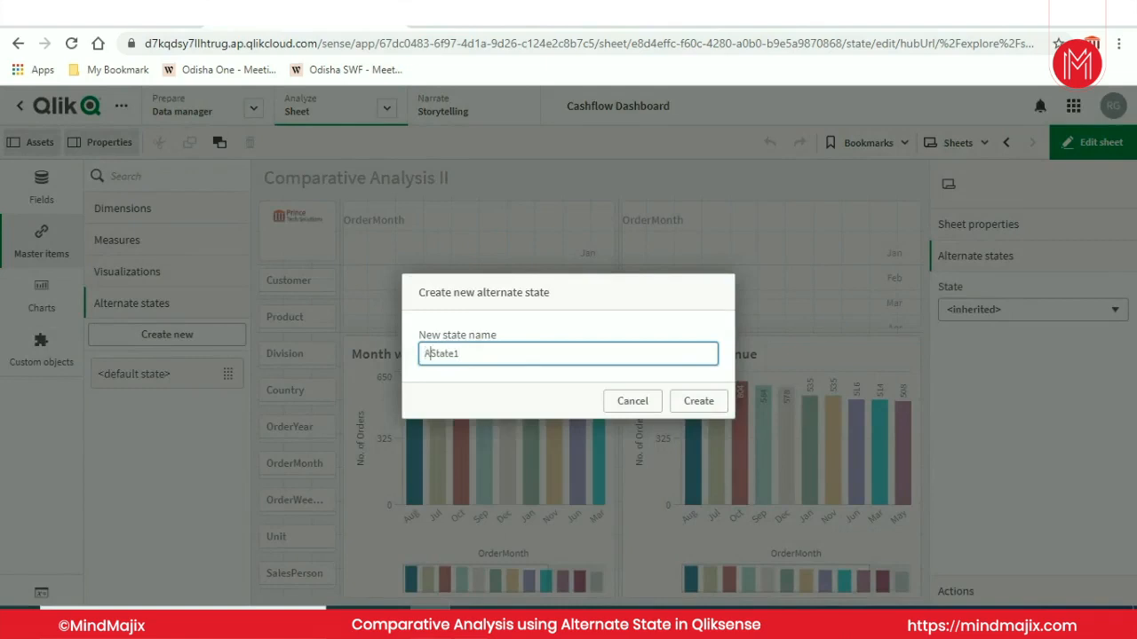
{"action": "left_click", "coordinate": [710, 401]}
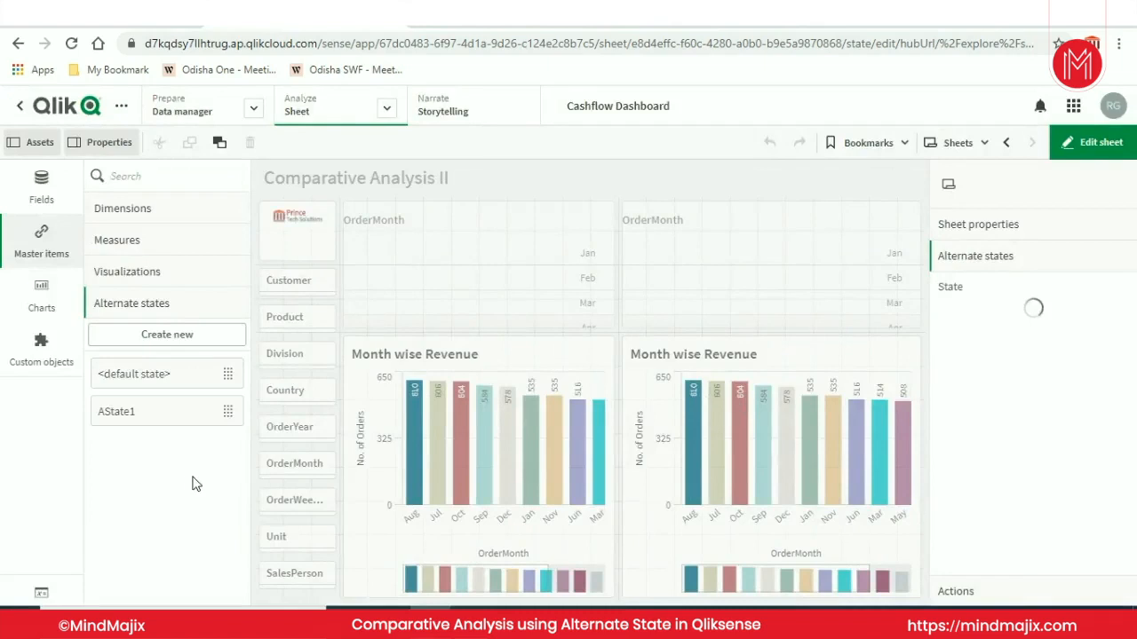
- Create a second alternate state named AState2 and collapse the master items list
{"action": "left_click", "coordinate": [183, 335]}
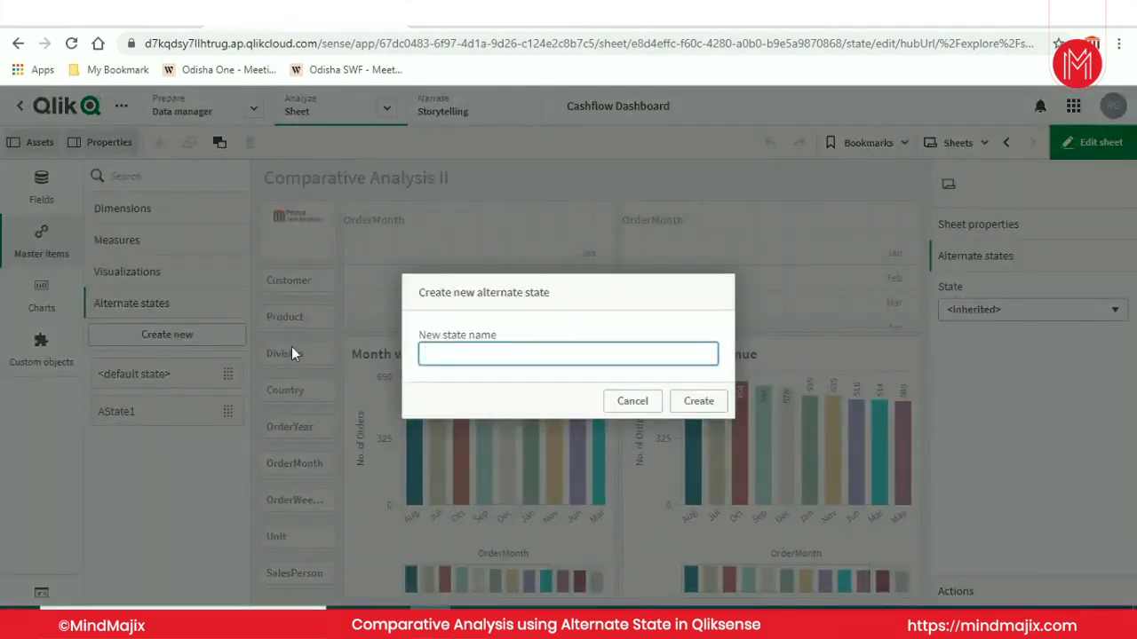
{"action": "left_click", "coordinate": [631, 400]}
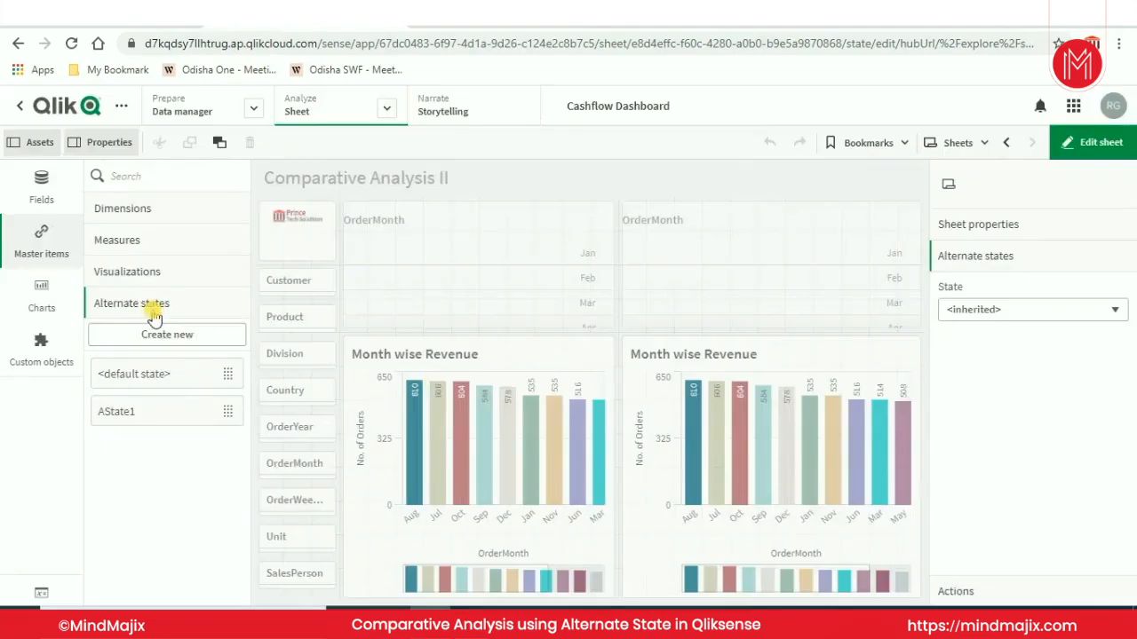
{"action": "left_click", "coordinate": [153, 332]}
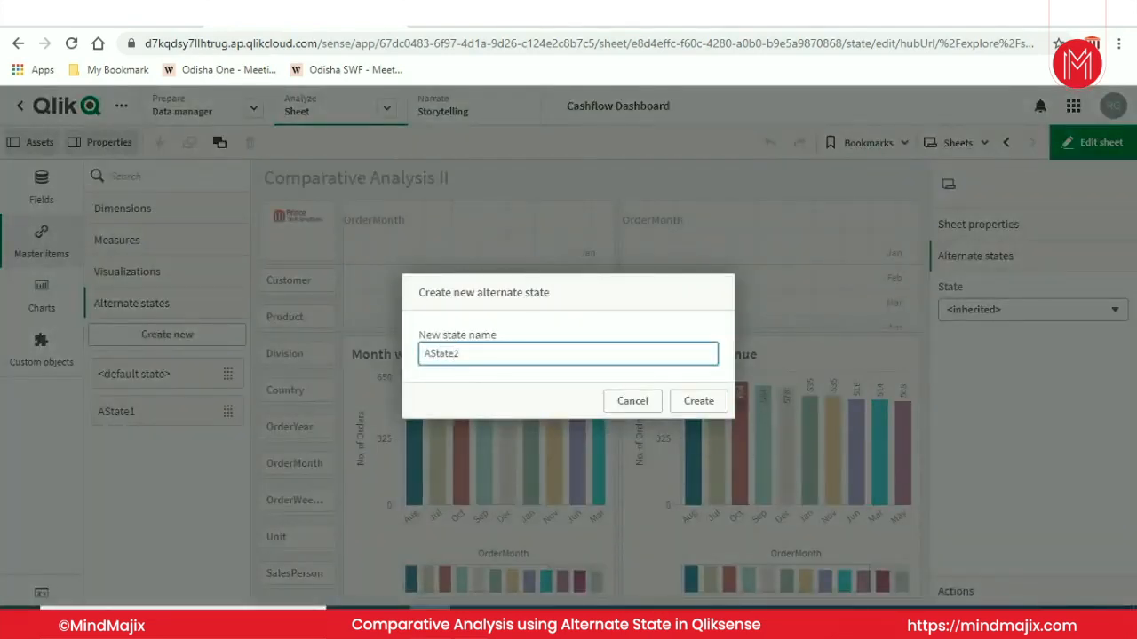
{"action": "type", "text": "AState2"}
{"action": "left_click", "coordinate": [701, 400]}
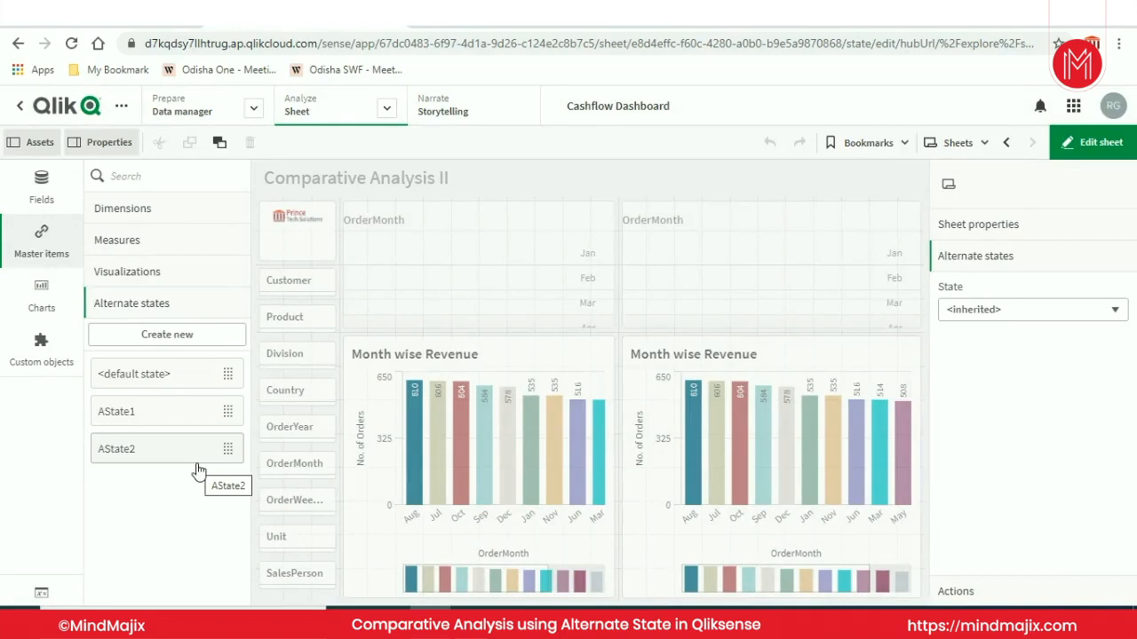
{"action": "left_click", "coordinate": [45, 237]}
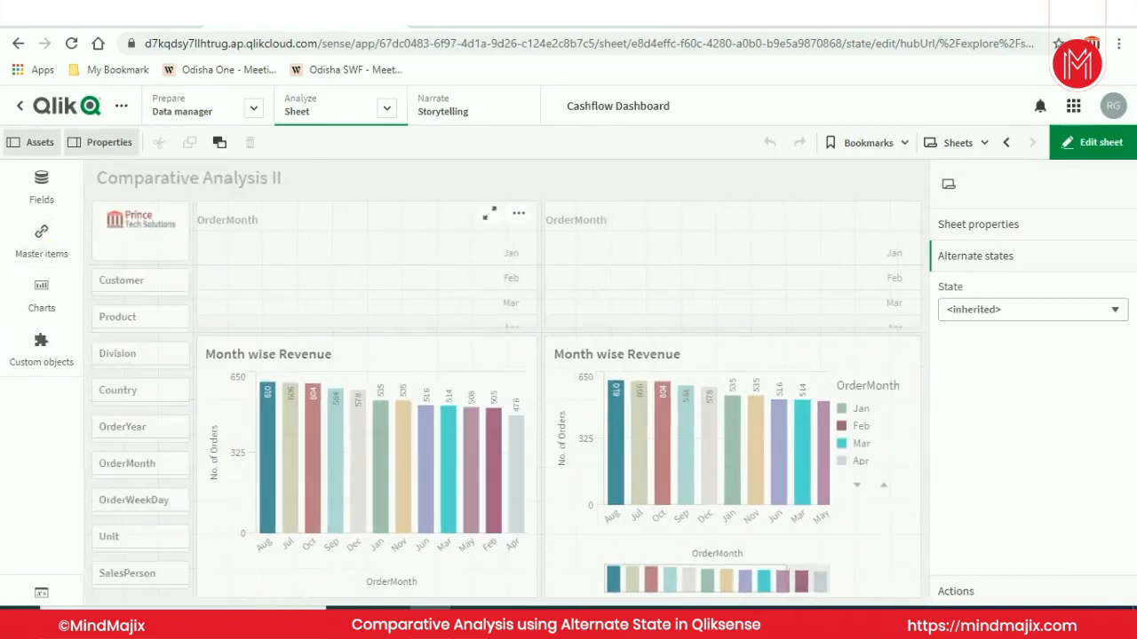
- Set the alternate state of the OrderMonth filter pane above the left chart to AState1
{"action": "left_click", "coordinate": [379, 214]}
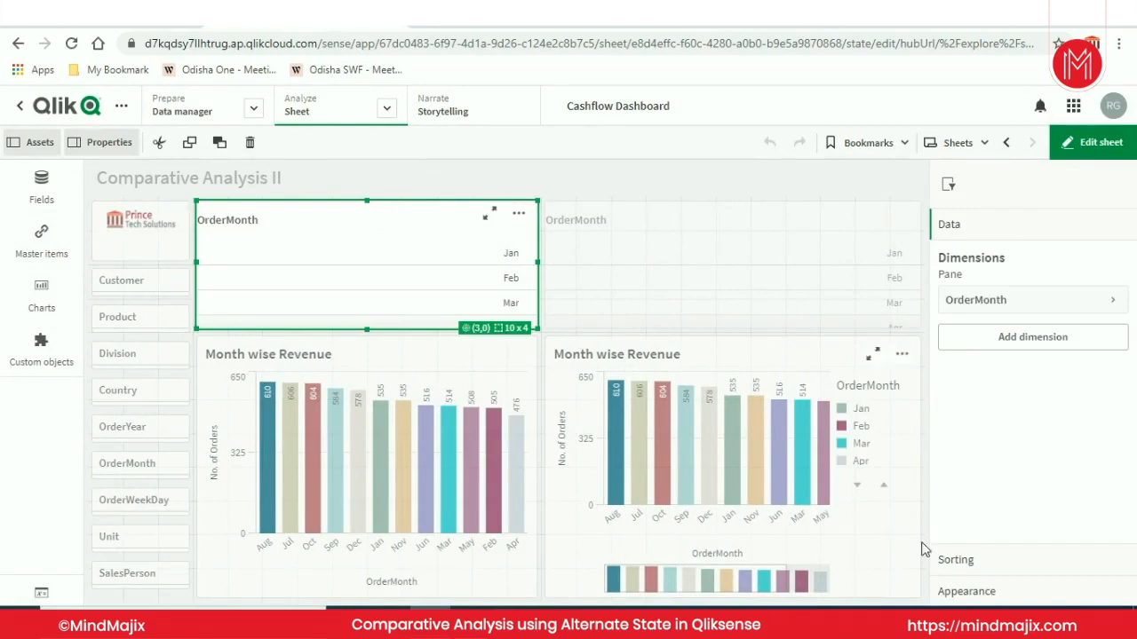
{"action": "left_click", "coordinate": [993, 591]}
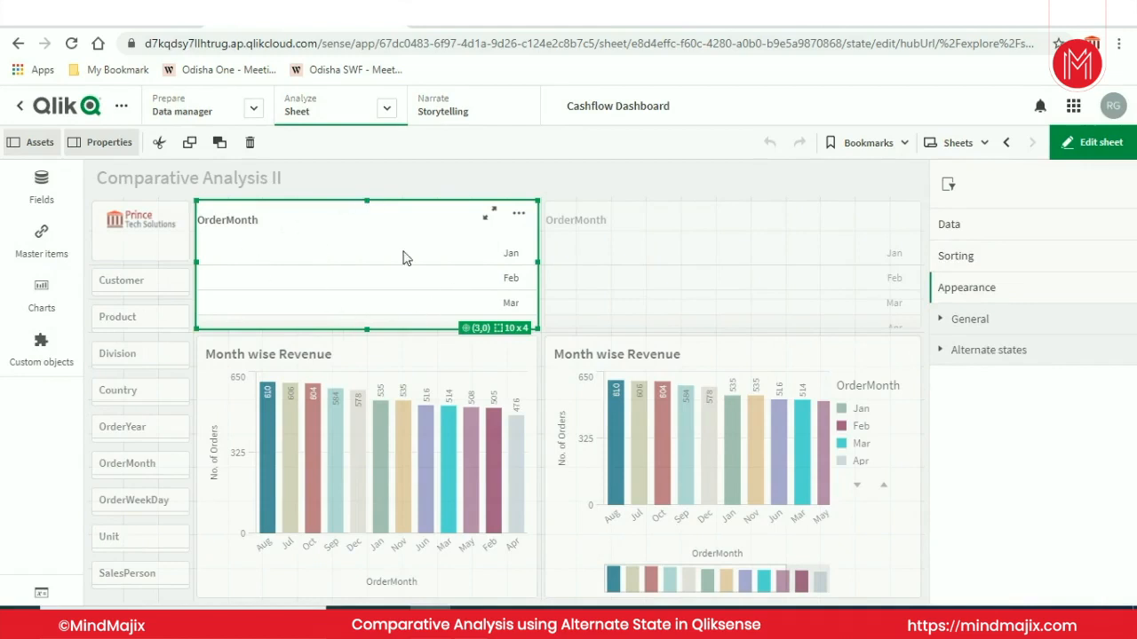
{"action": "left_click", "coordinate": [943, 354]}
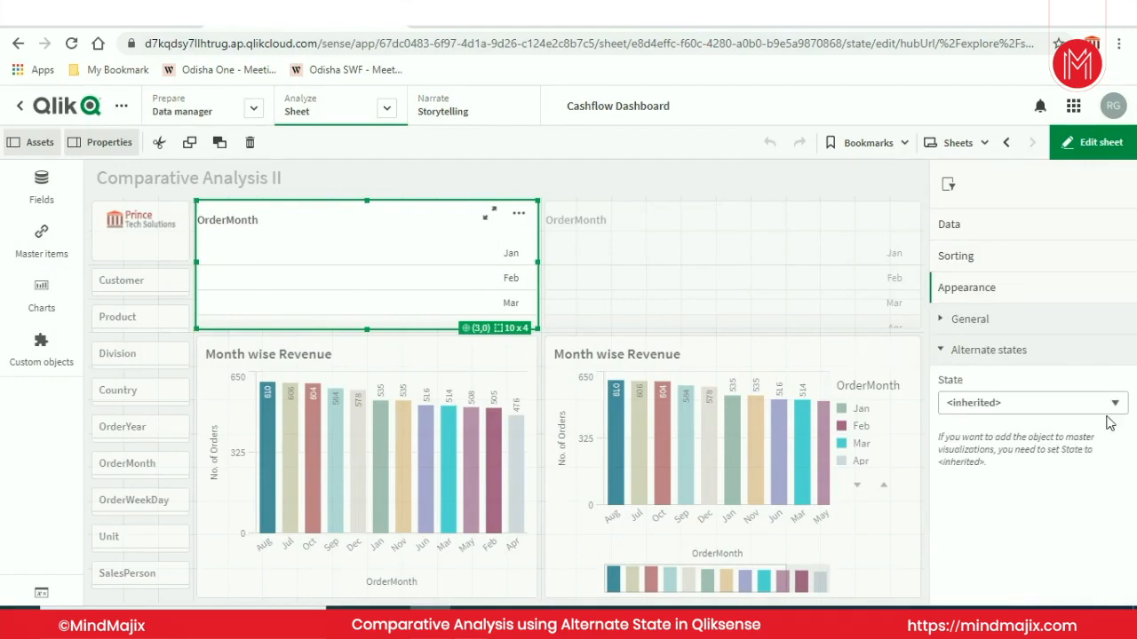
{"action": "left_click", "coordinate": [1113, 405]}
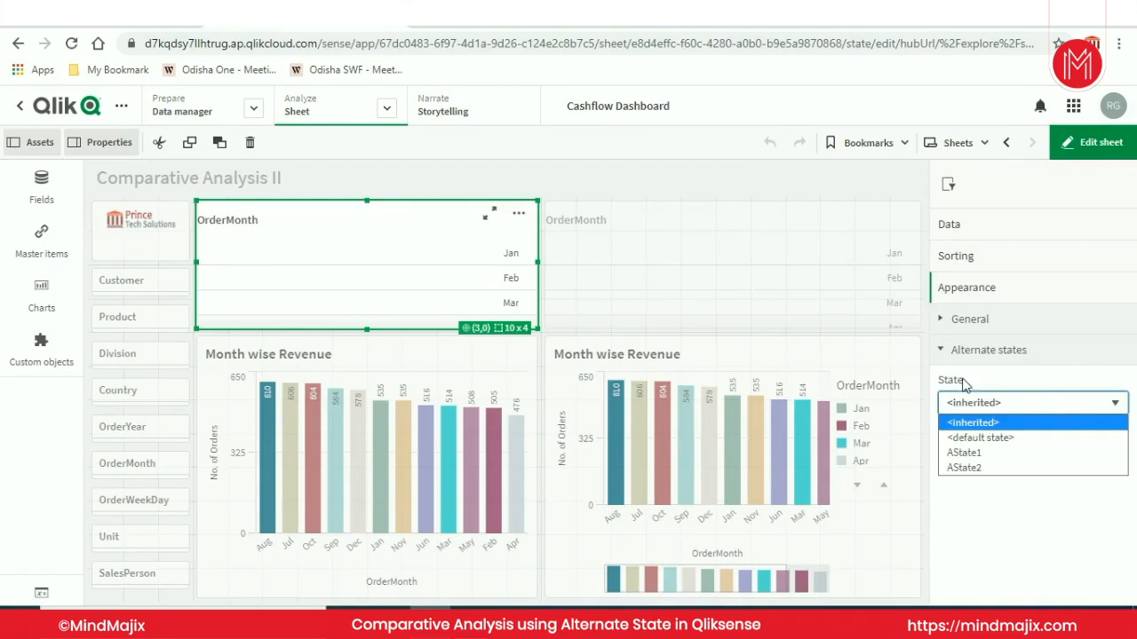
{"action": "left_click", "coordinate": [1021, 526]}
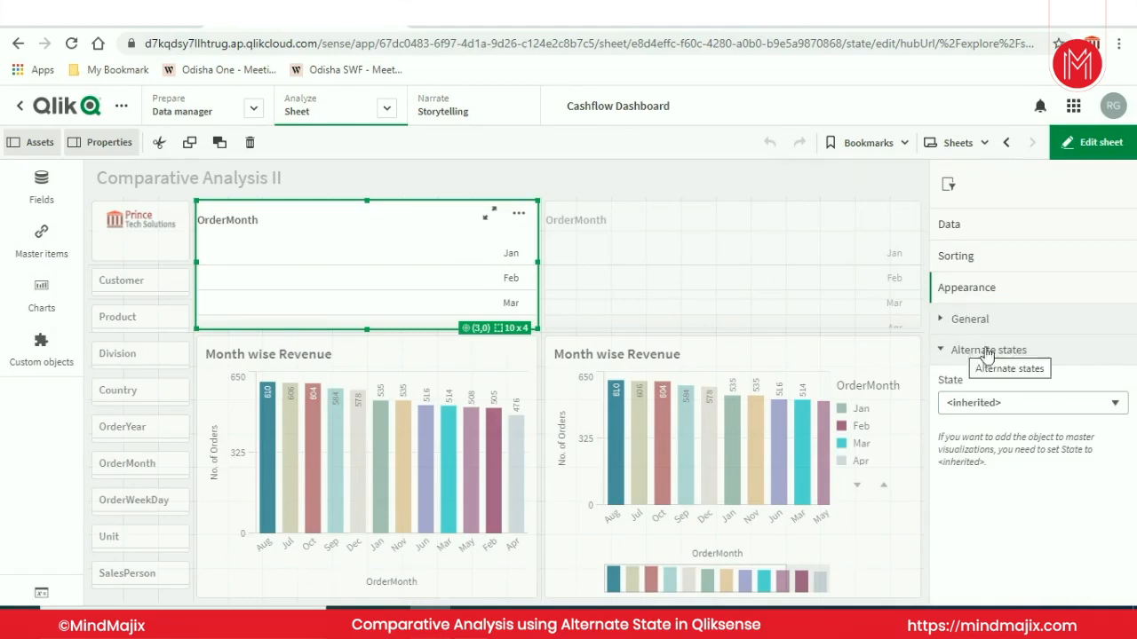
{"action": "left_click", "coordinate": [1115, 412]}
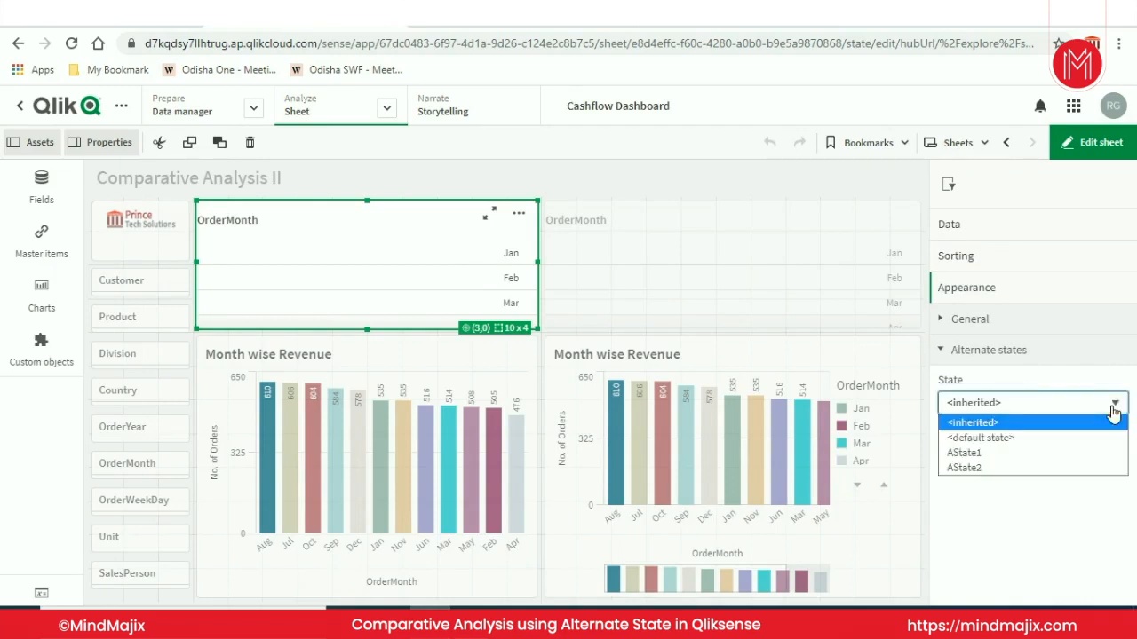
{"action": "left_click", "coordinate": [1005, 455]}
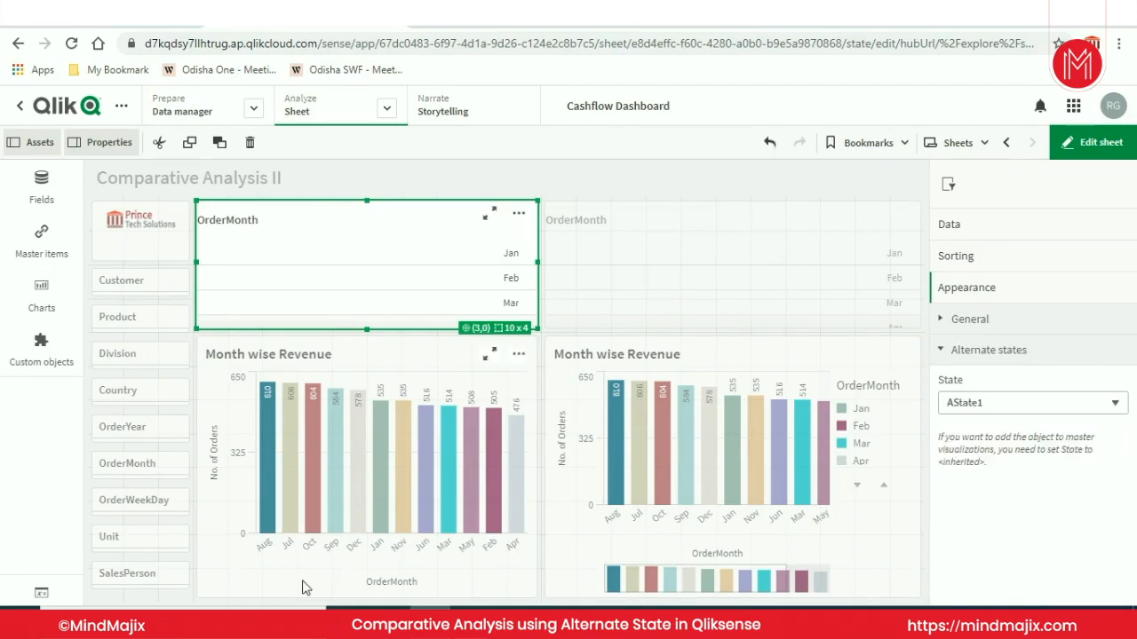
- Set the alternate state of the left Month wise Revenue chart to AState1
{"action": "left_click", "coordinate": [231, 591]}
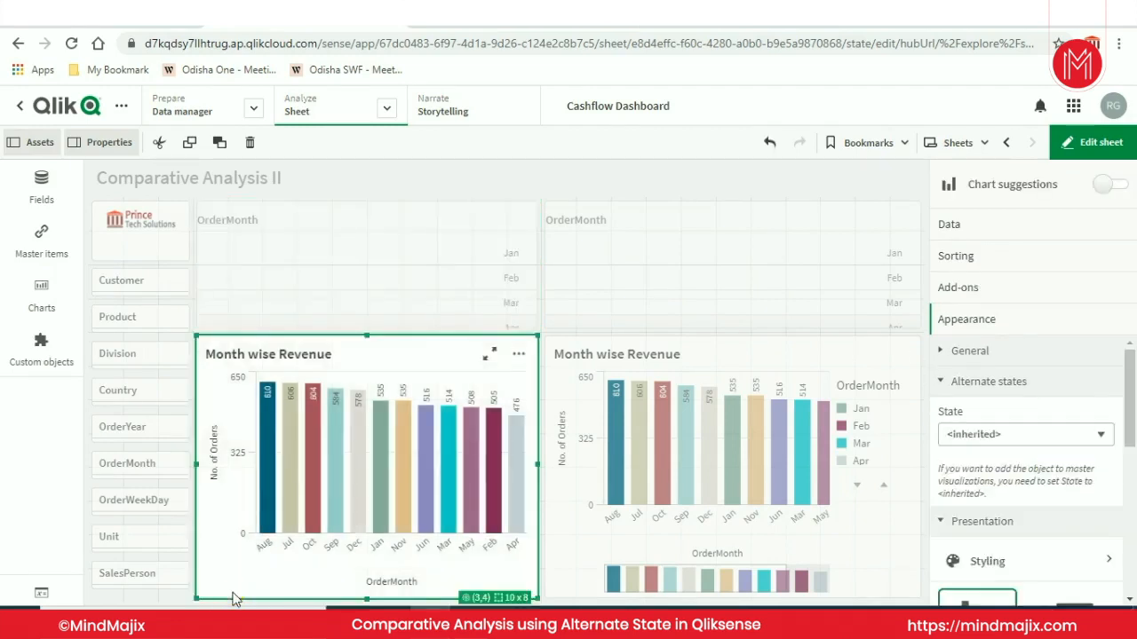
{"action": "left_click", "coordinate": [943, 383]}
{"action": "left_click", "coordinate": [241, 575]}
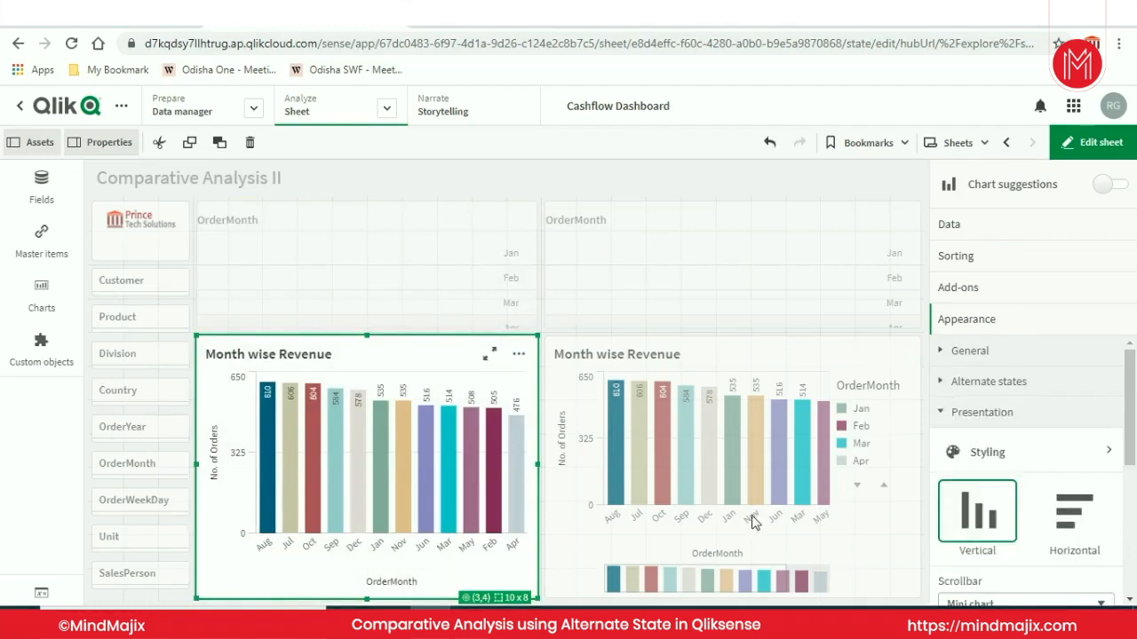
{"action": "left_click", "coordinate": [940, 413]}
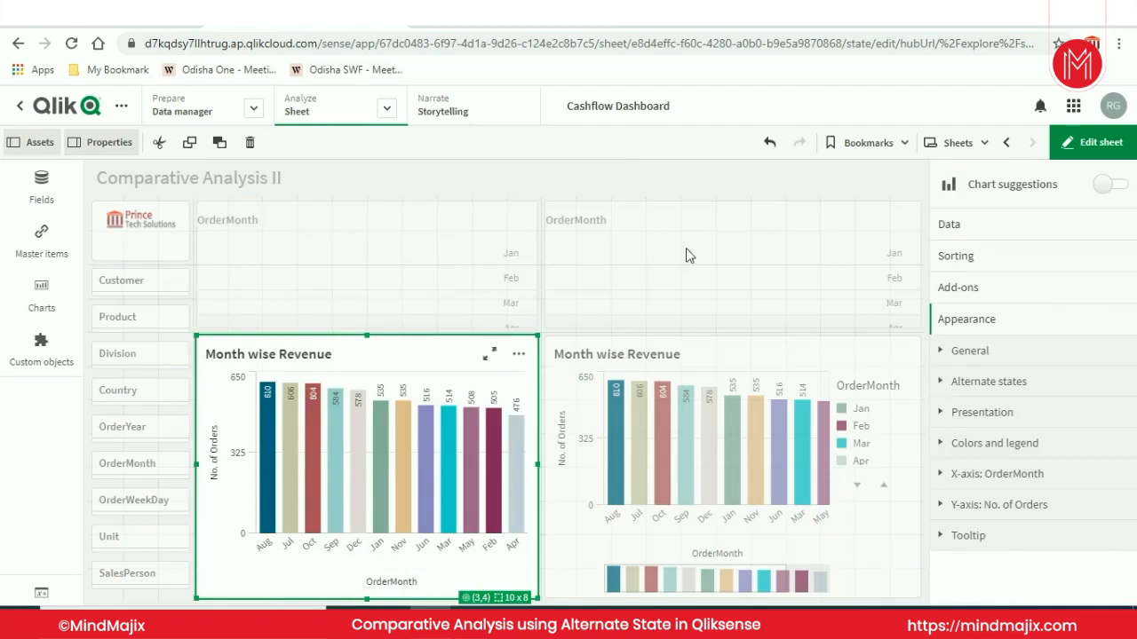
{"action": "left_click", "coordinate": [941, 382]}
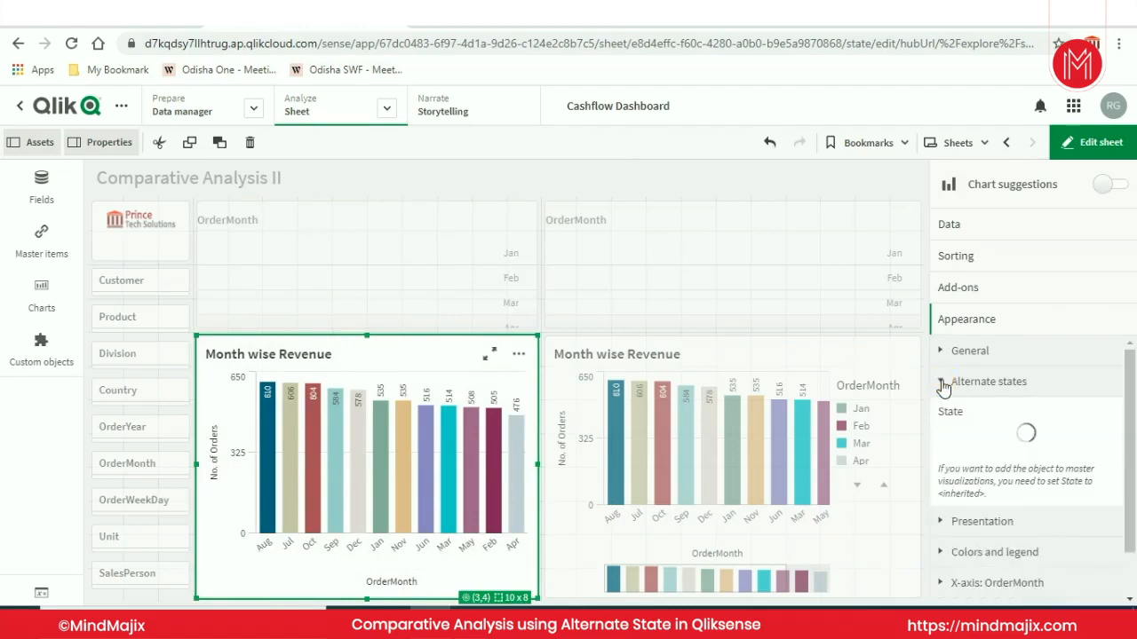
{"action": "left_click", "coordinate": [1108, 436]}
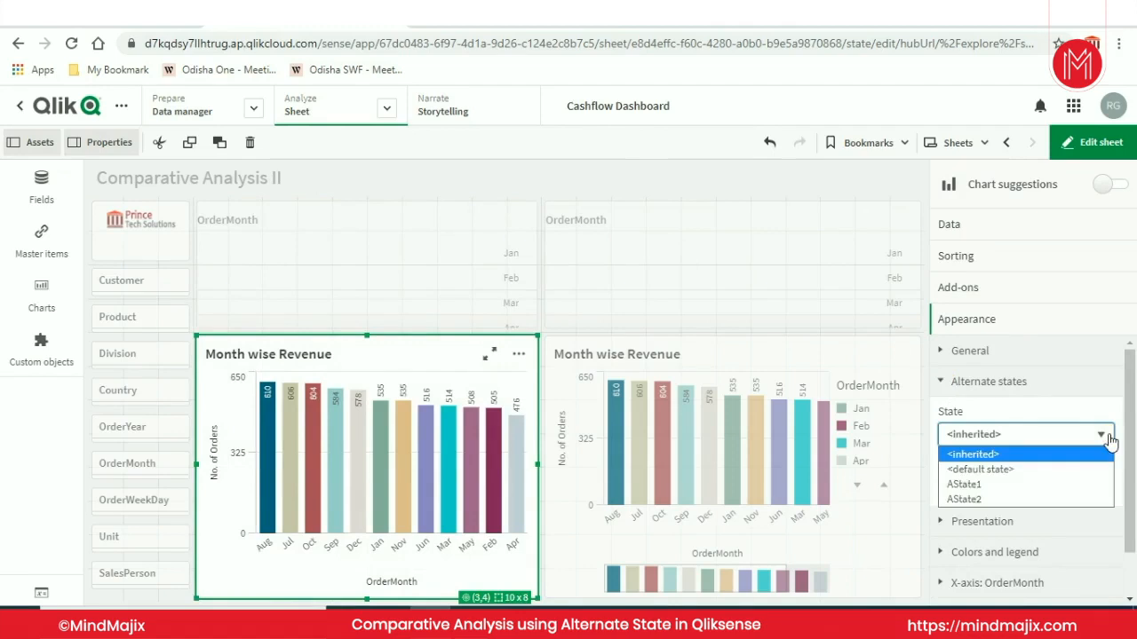
{"action": "left_click", "coordinate": [985, 484]}
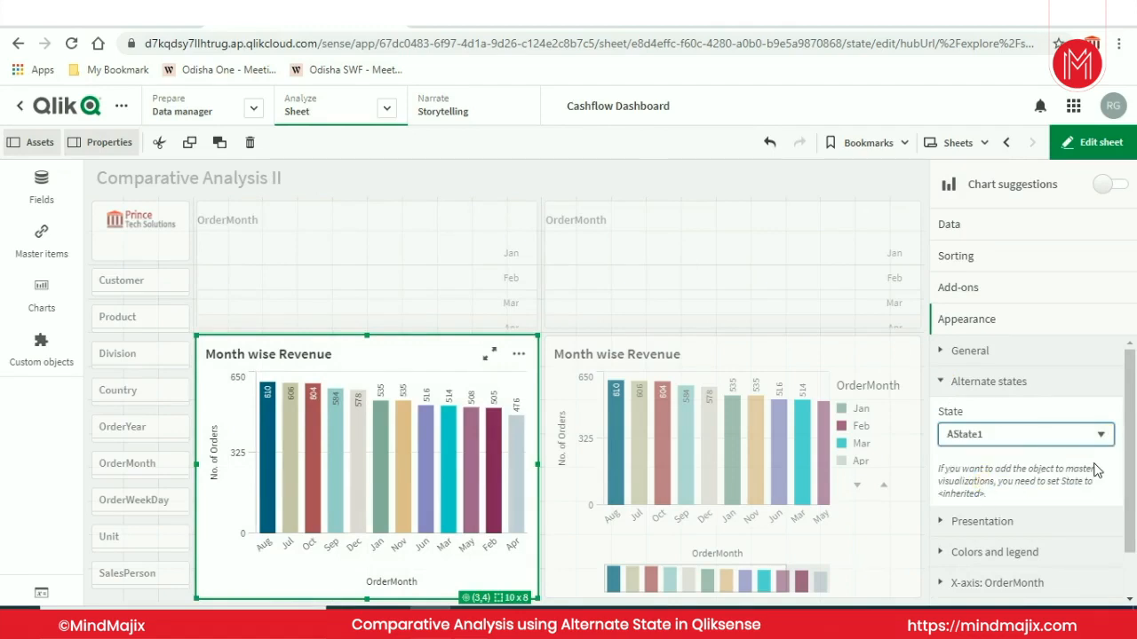
{"action": "left_click", "coordinate": [594, 182]}
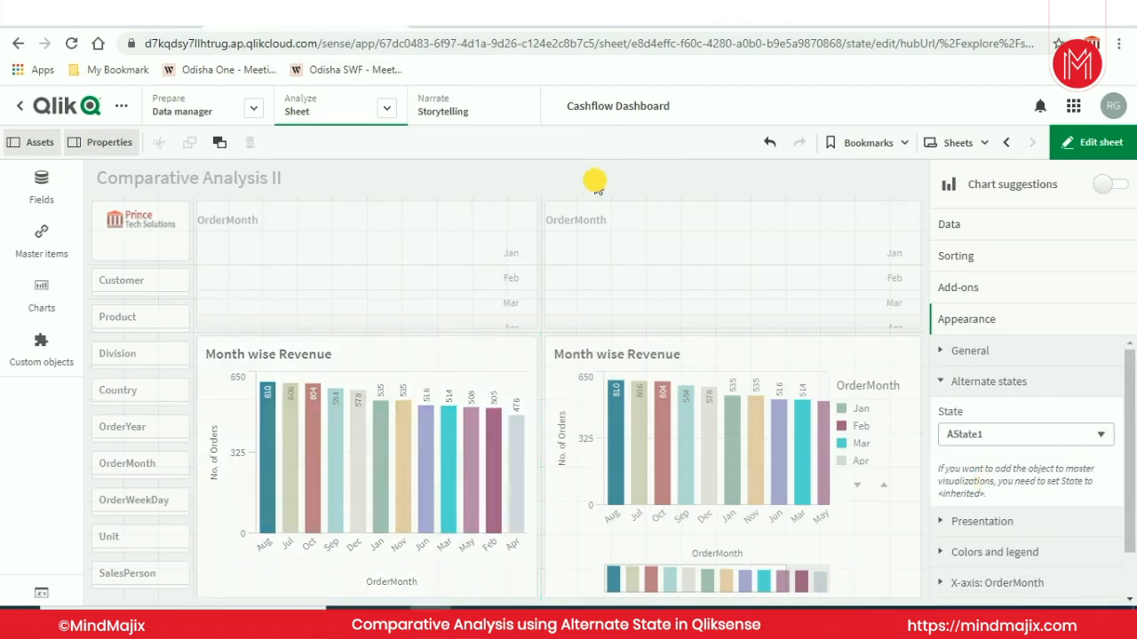
- Set the alternate state of the OrderMonth filter pane above the right chart to AState2
{"action": "left_click", "coordinate": [604, 211]}
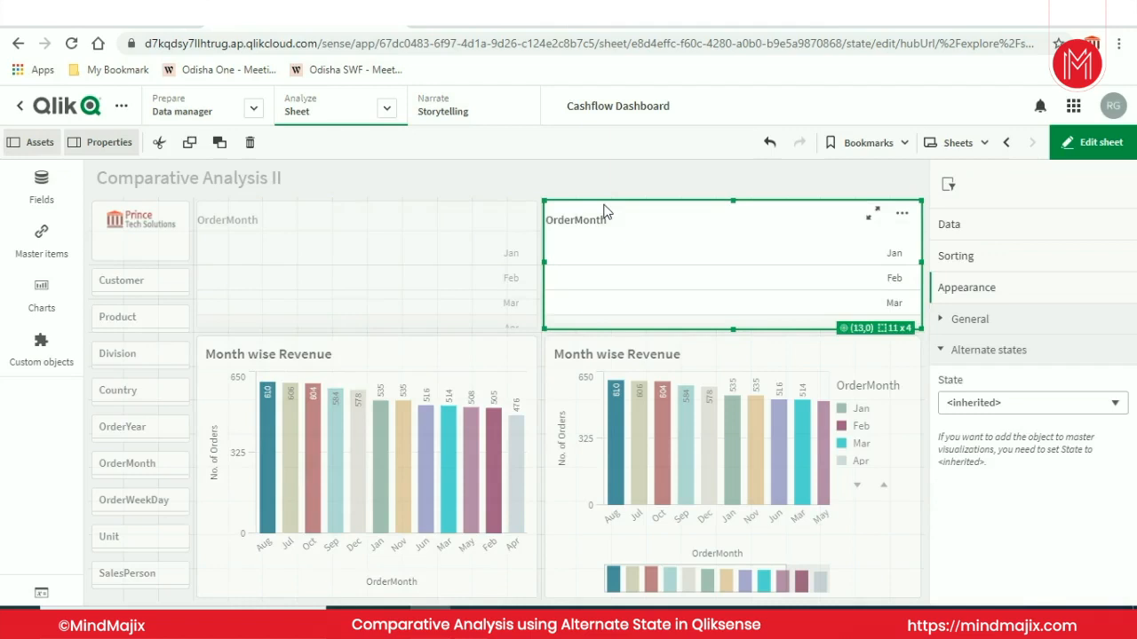
{"action": "left_click", "coordinate": [1113, 410]}
{"action": "left_click", "coordinate": [977, 468]}
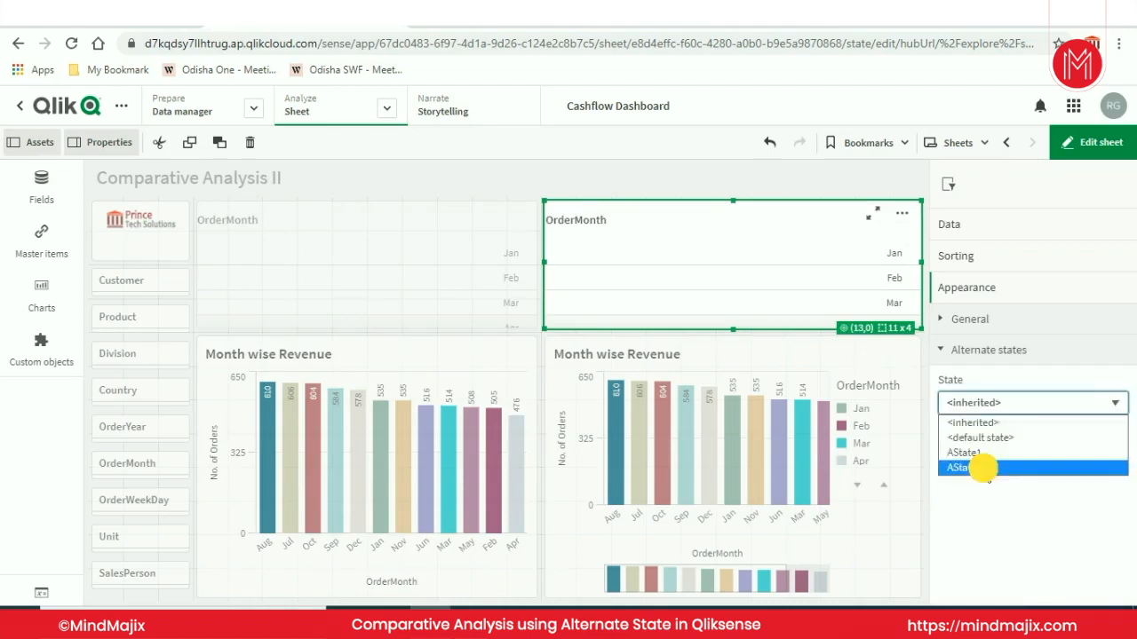
- Set the alternate state of the right Month wise Revenue chart to AState2 and finish editing the sheet
{"action": "left_click", "coordinate": [680, 356]}
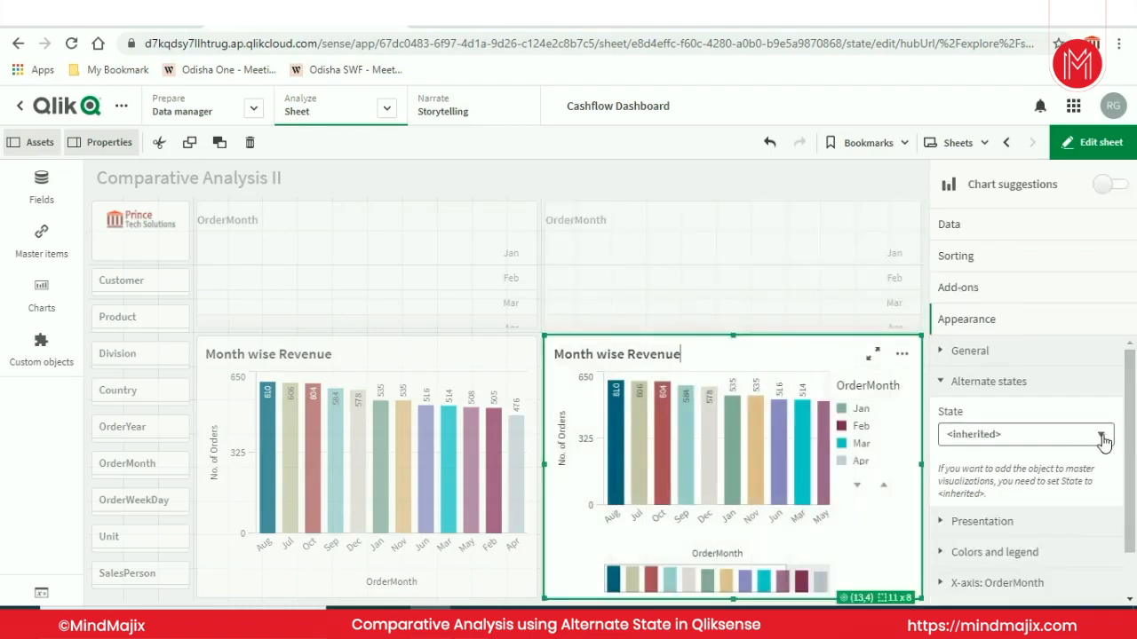
{"action": "left_click", "coordinate": [1101, 435]}
{"action": "left_click", "coordinate": [963, 498]}
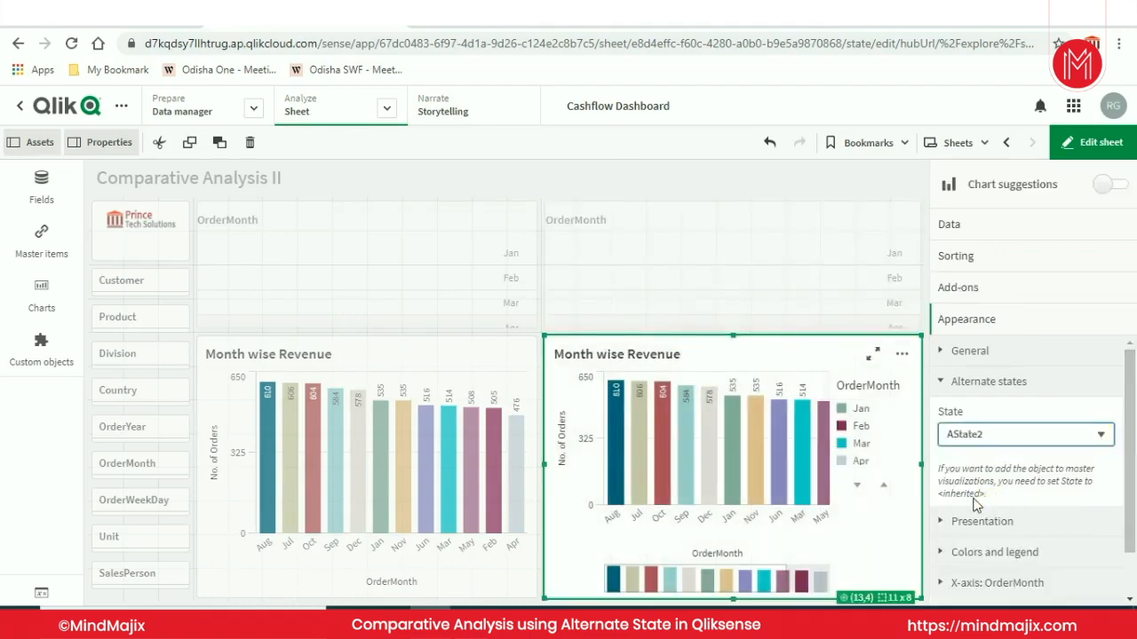
{"action": "left_click", "coordinate": [685, 180]}
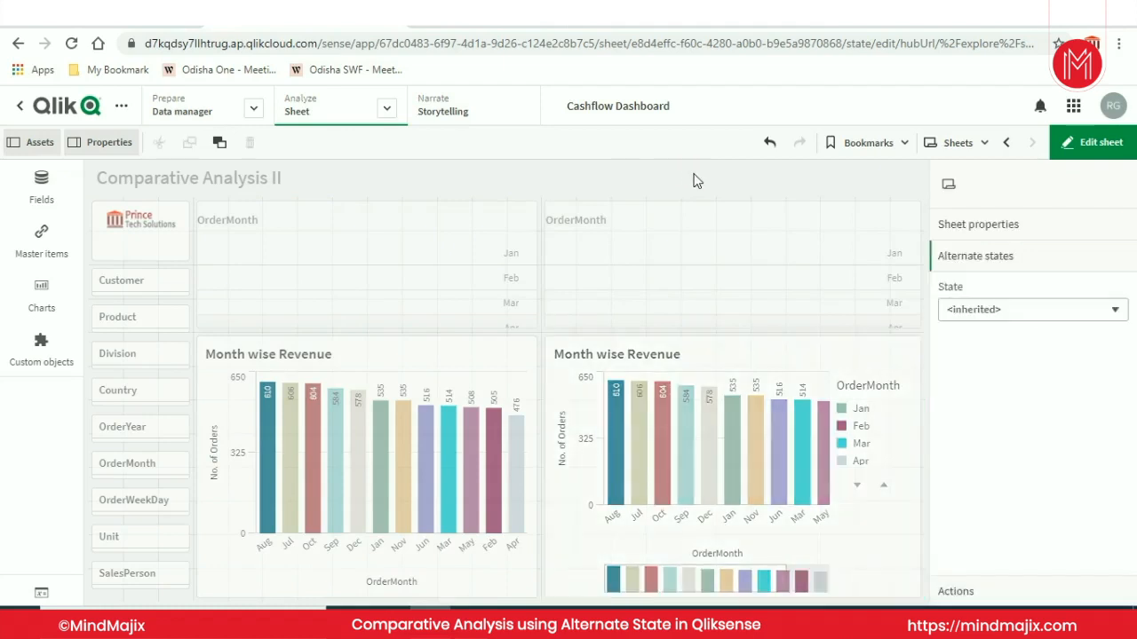
{"action": "left_click", "coordinate": [1101, 145]}
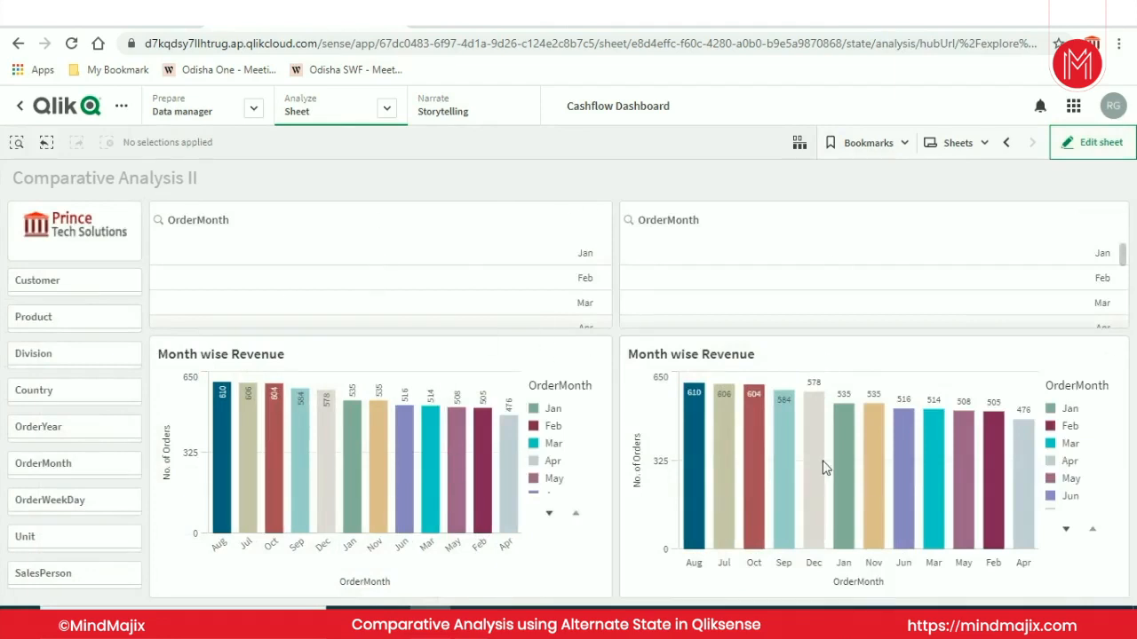
{"action": "mouse_move", "coordinate": [883, 524]}
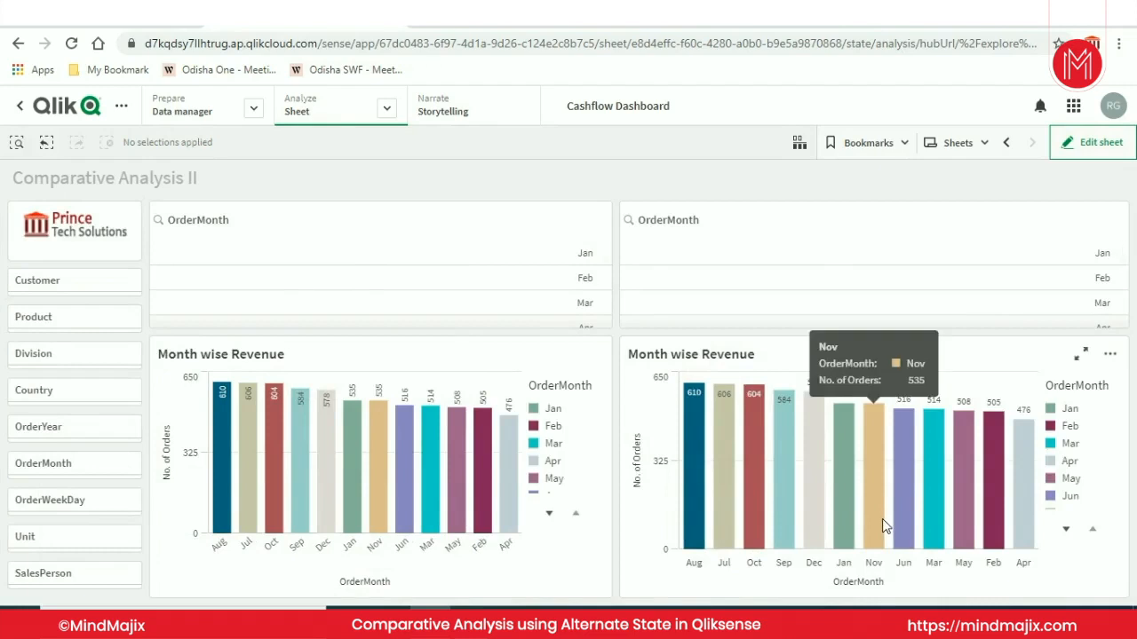
- Reopen the sheet for editing and narrow the OrderMonth pane above each chart to about half its width, freeing space on its left side
{"action": "left_click", "coordinate": [1097, 149]}
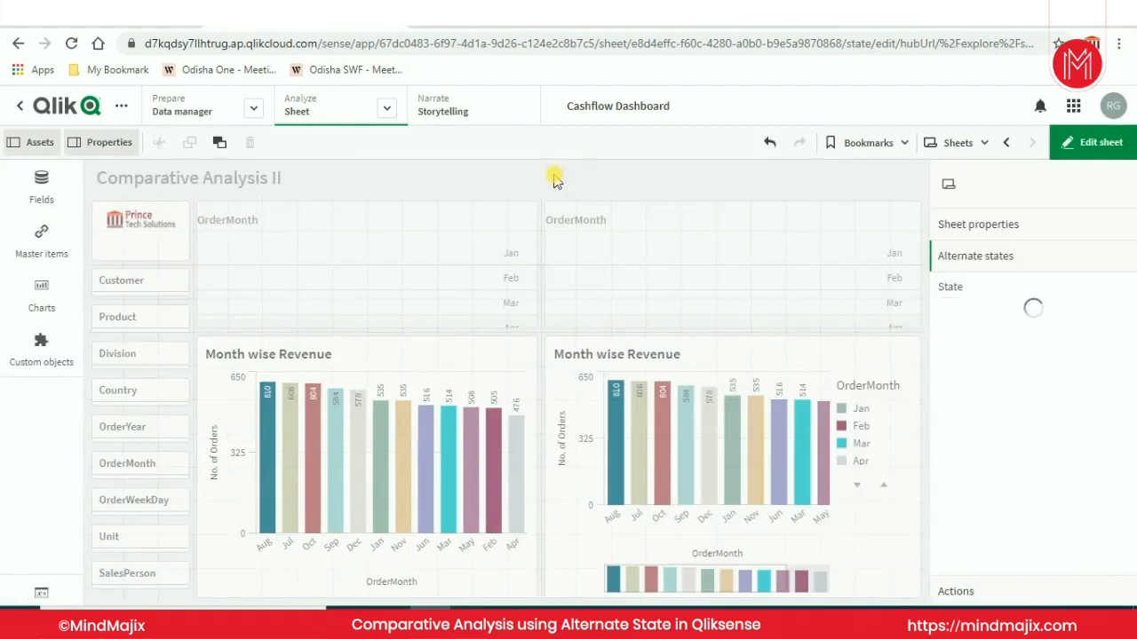
{"action": "left_click", "coordinate": [273, 254]}
{"action": "left_click_drag", "start_coordinate": [197, 262], "coordinate": [368, 293]}
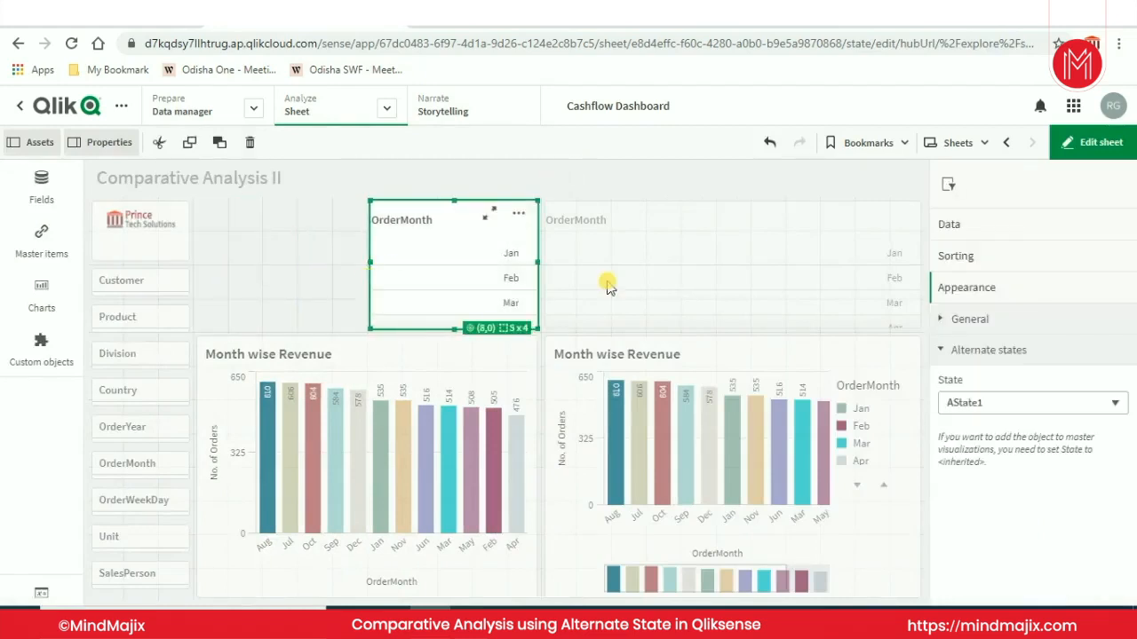
{"action": "left_click", "coordinate": [604, 279]}
{"action": "left_click_drag", "start_coordinate": [543, 261], "coordinate": [738, 264]}
{"action": "left_click", "coordinate": [303, 263]}
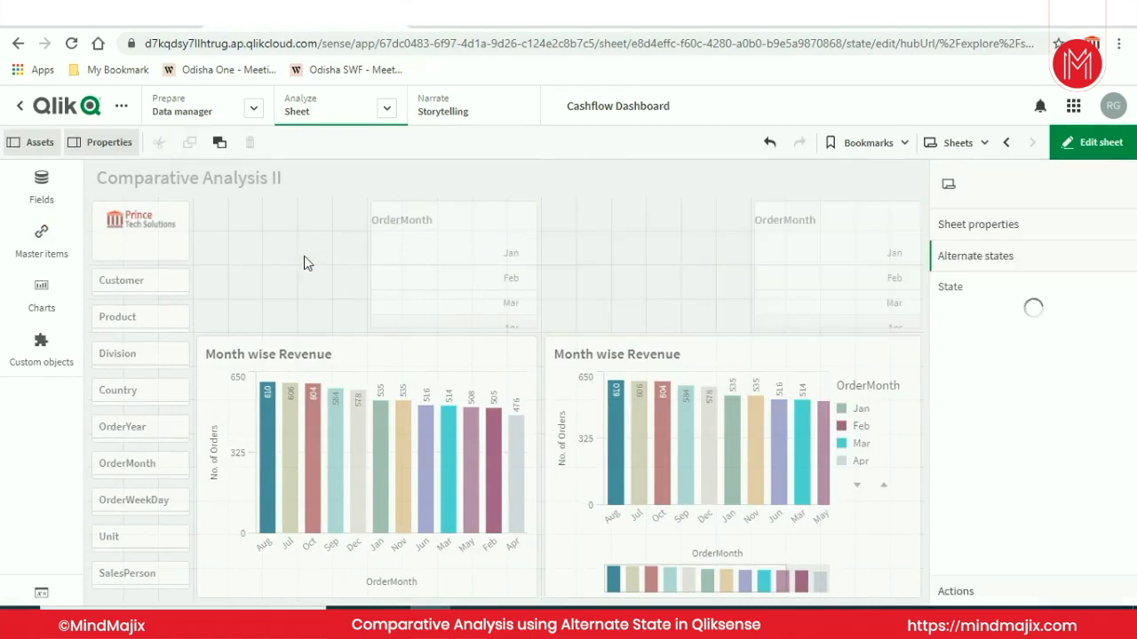
- Add a filter pane with the OrderYear dimension in the free space above the left chart
{"action": "left_click", "coordinate": [143, 432]}
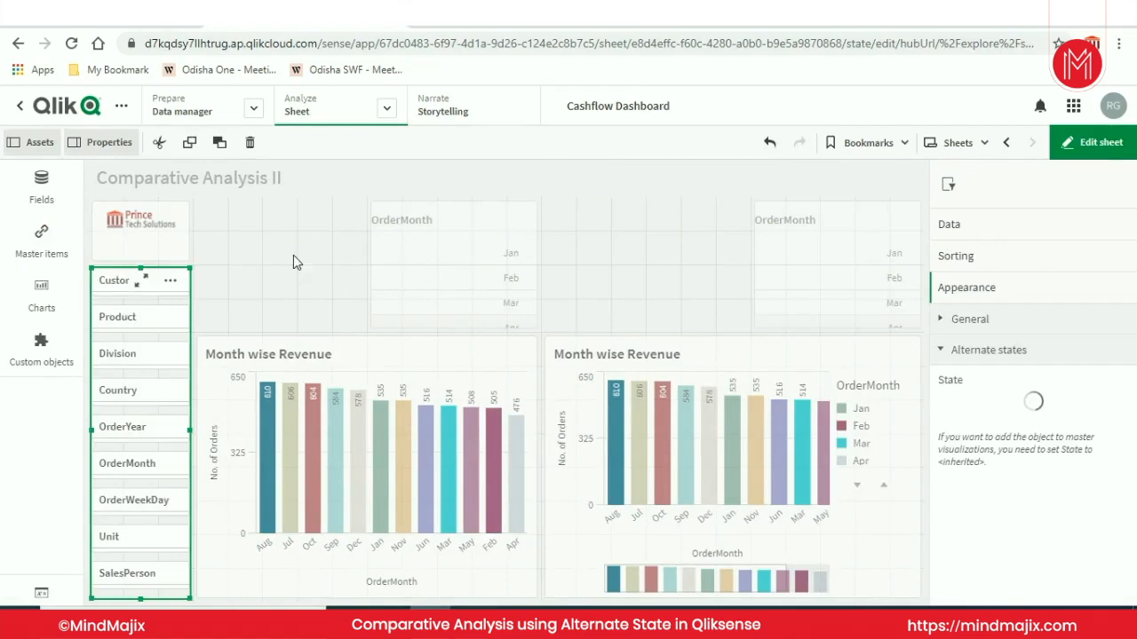
{"action": "left_click", "coordinate": [233, 263]}
{"action": "left_click", "coordinate": [39, 297]}
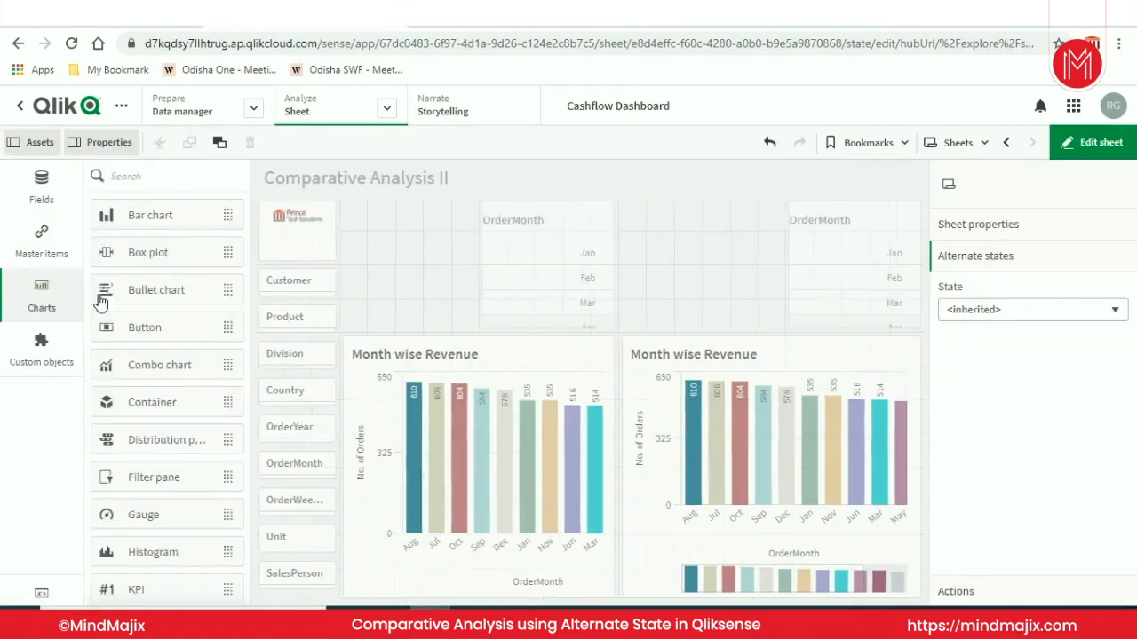
{"action": "double_click", "coordinate": [153, 478]}
{"action": "left_click", "coordinate": [419, 289]}
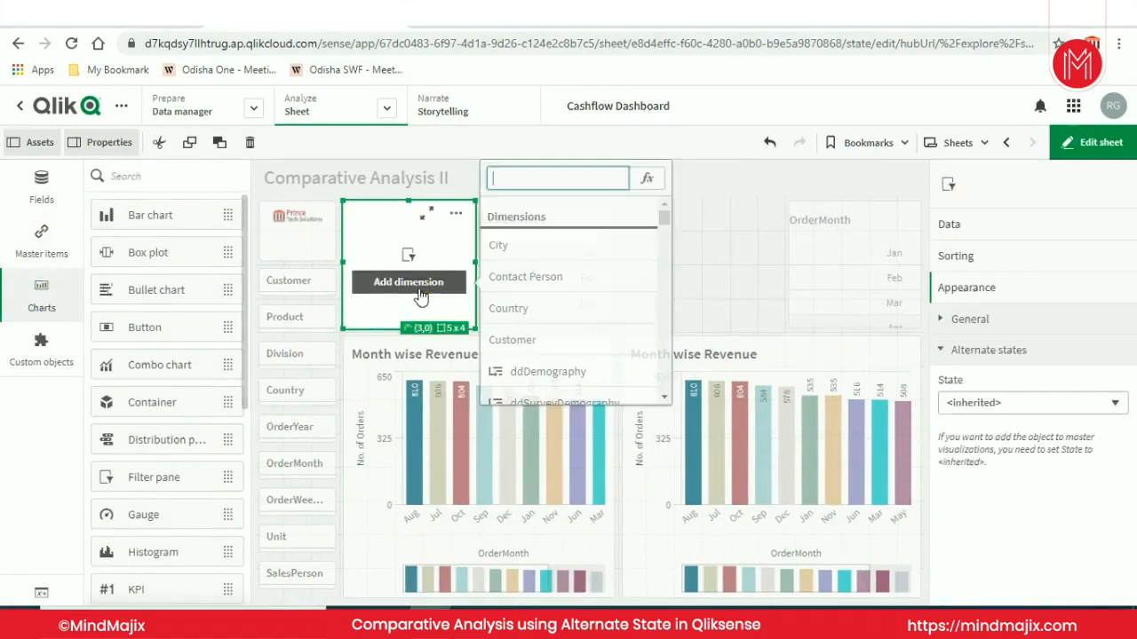
{"action": "type", "text": "ye"}
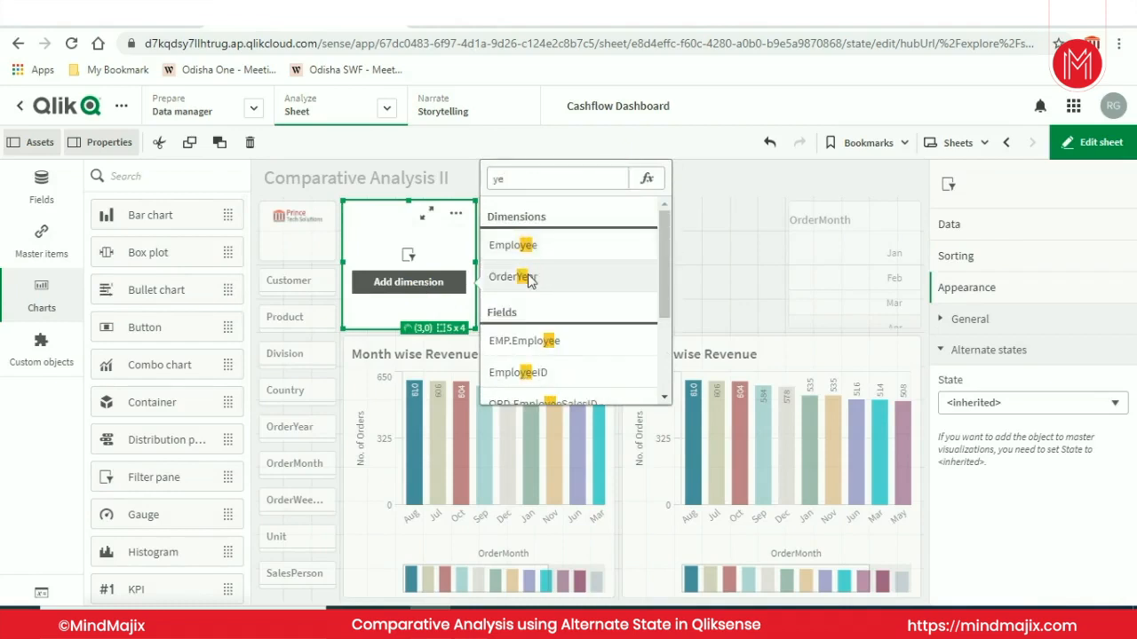
{"action": "left_click", "coordinate": [528, 277]}
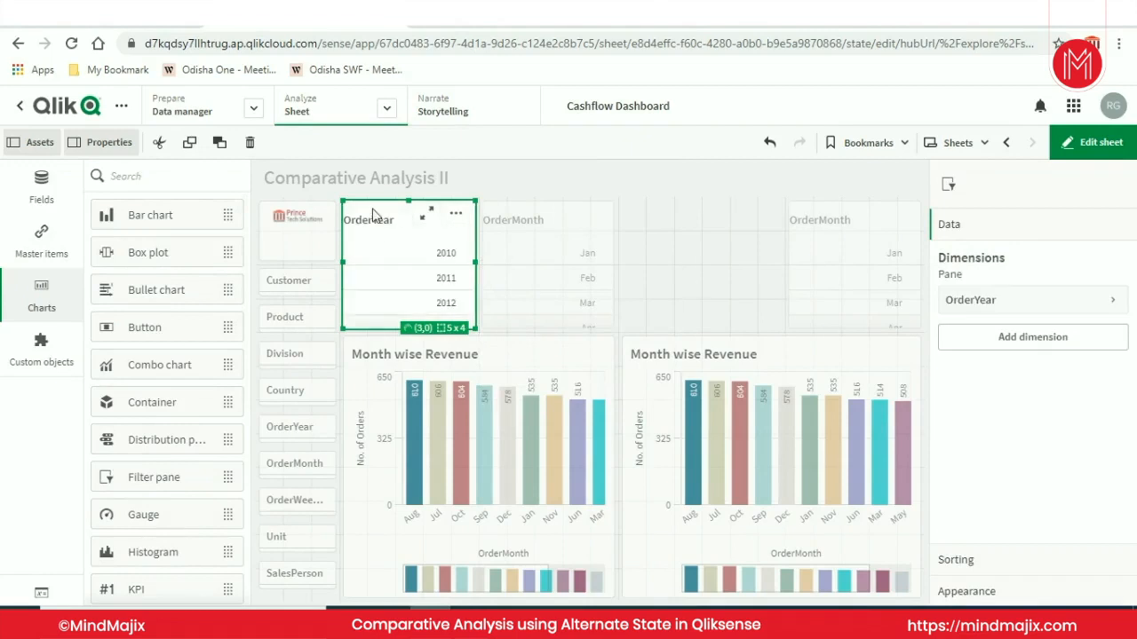
- Copy the new OrderYear filter pane and paste it into the free space above the right chart
{"action": "left_click", "coordinate": [370, 219]}
{"action": "right_click", "coordinate": [476, 328]}
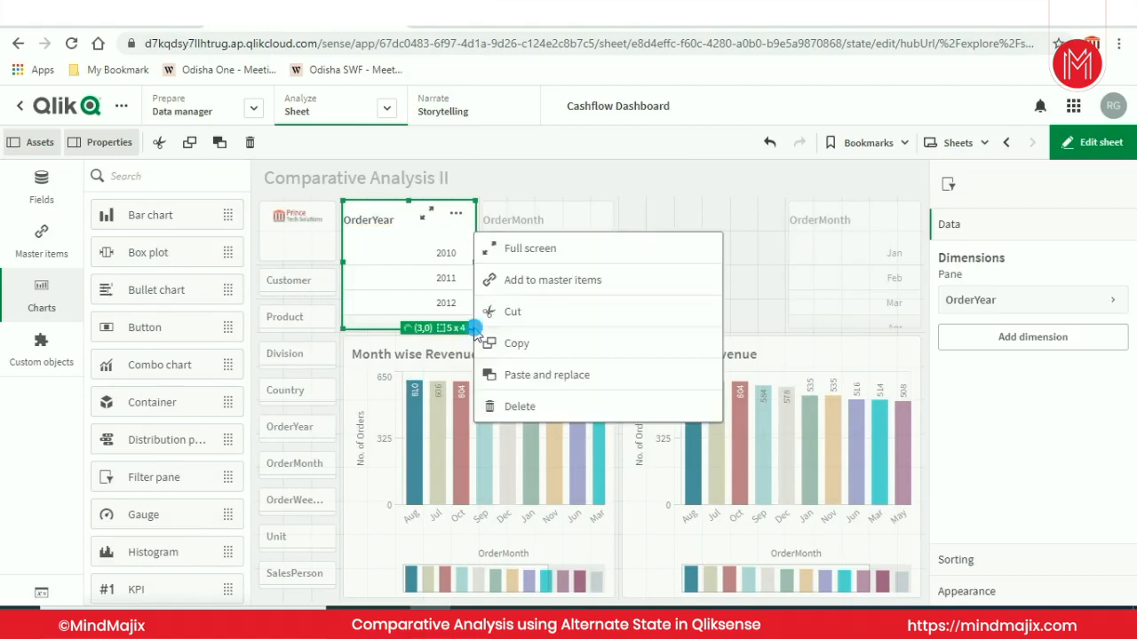
{"action": "left_click", "coordinate": [528, 349]}
{"action": "left_click", "coordinate": [685, 299]}
{"action": "right_click", "coordinate": [686, 299]}
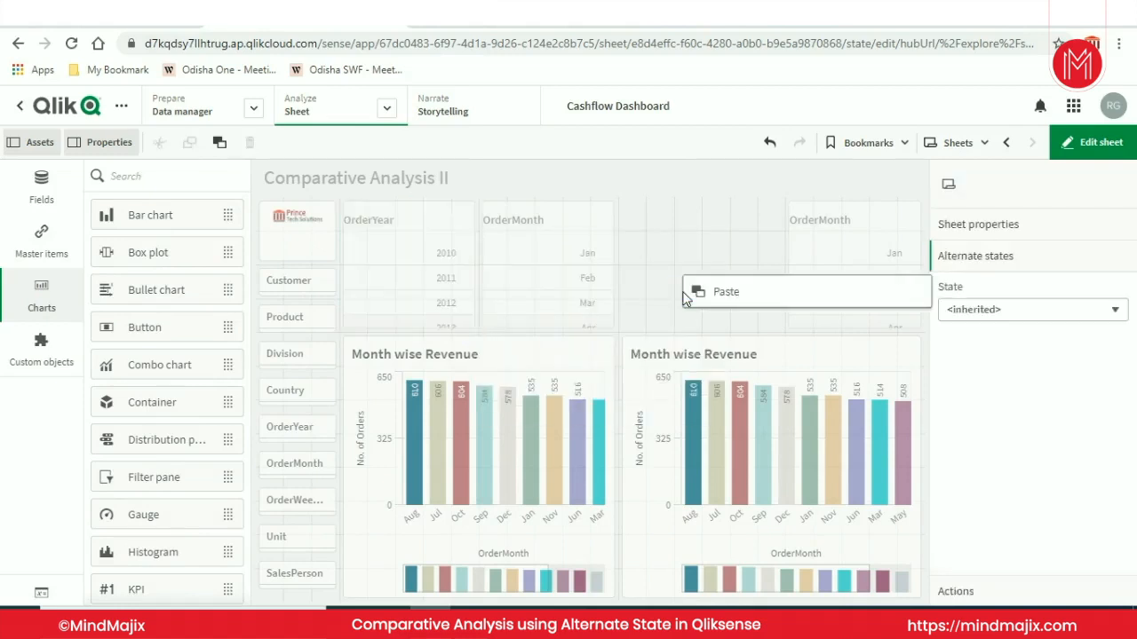
{"action": "left_click", "coordinate": [724, 292]}
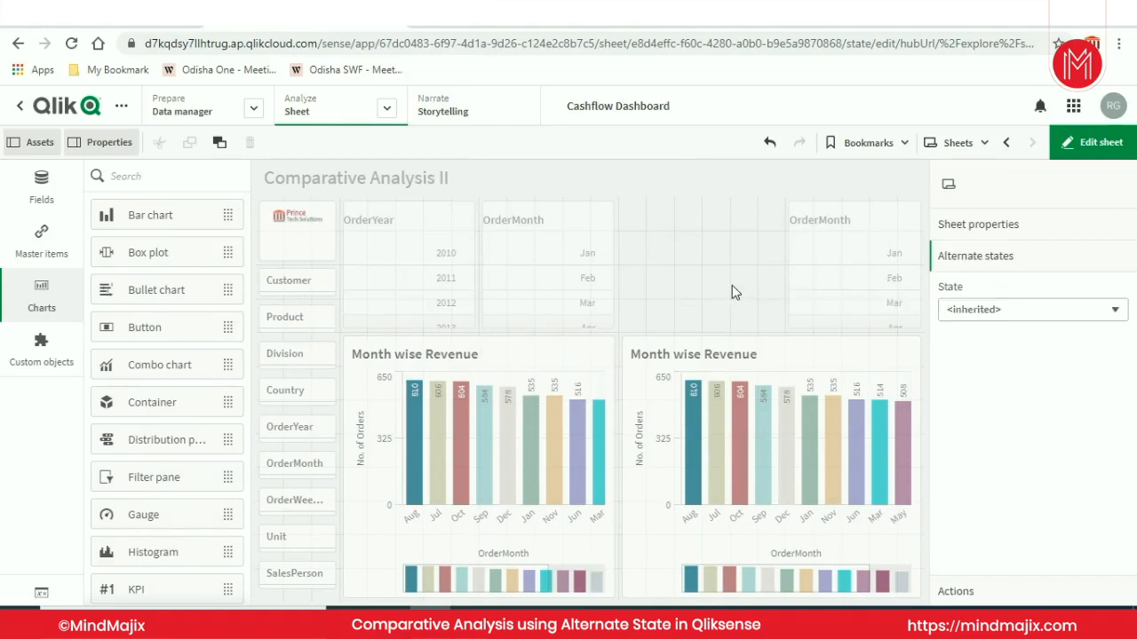
- Set the alternate state of the OrderYear filter pane above the left chart to AState1
{"action": "left_click", "coordinate": [395, 214]}
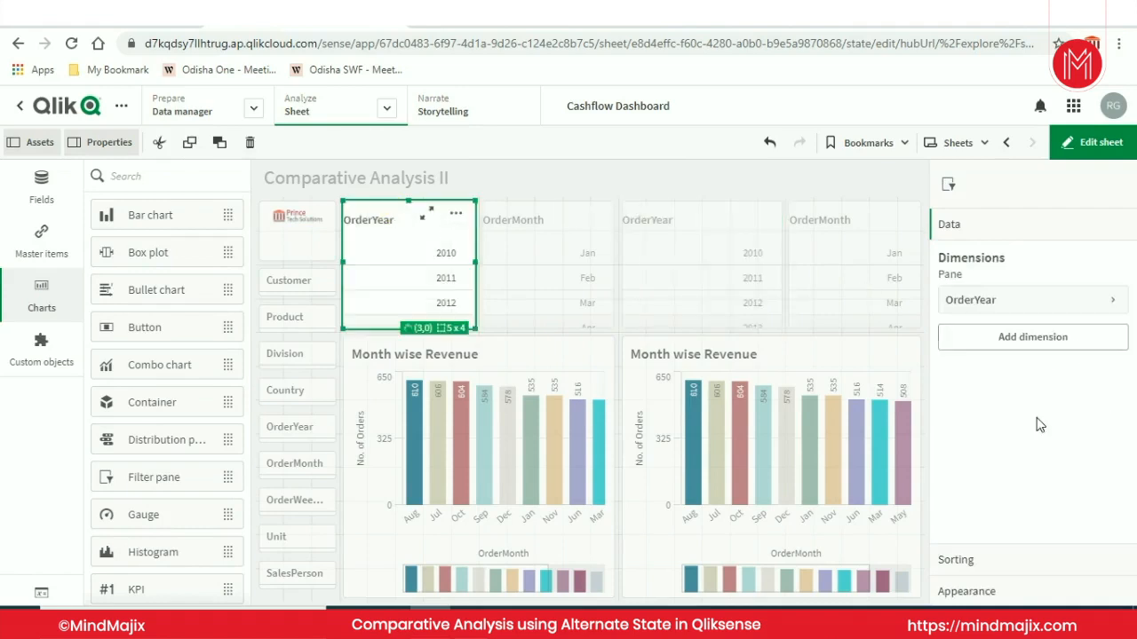
{"action": "left_click", "coordinate": [966, 590]}
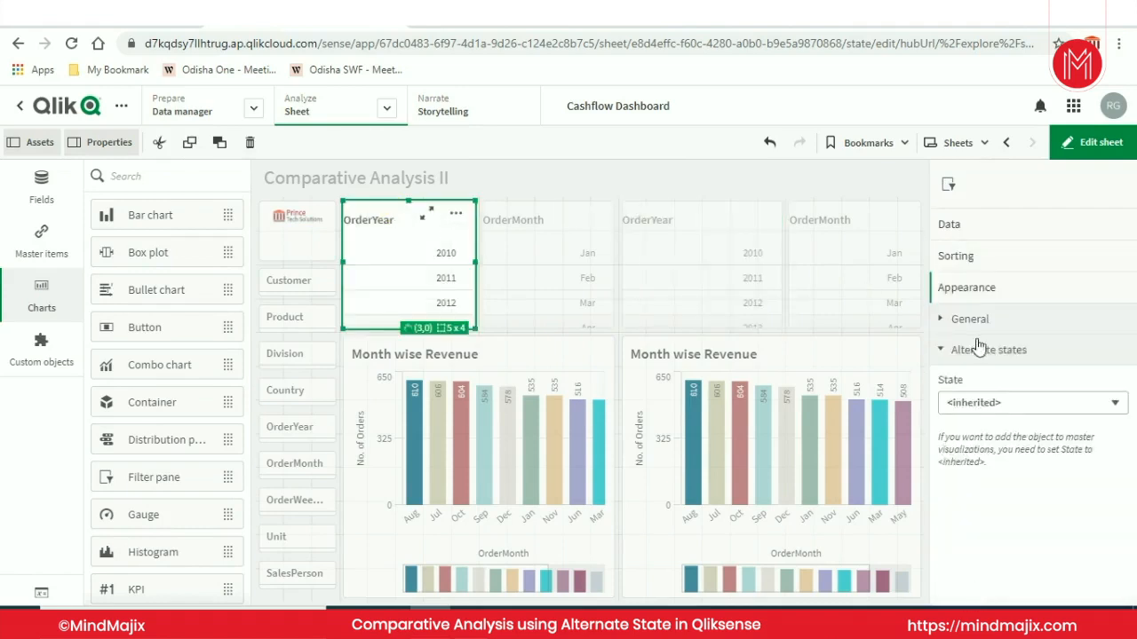
{"action": "left_click", "coordinate": [1081, 405]}
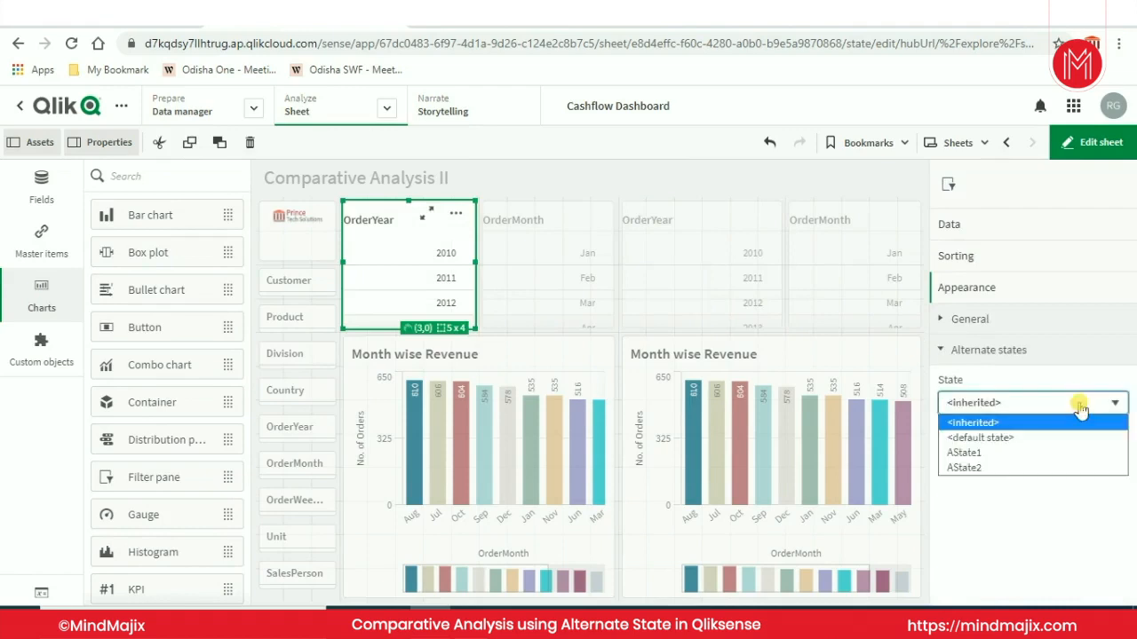
{"action": "left_click", "coordinate": [985, 451]}
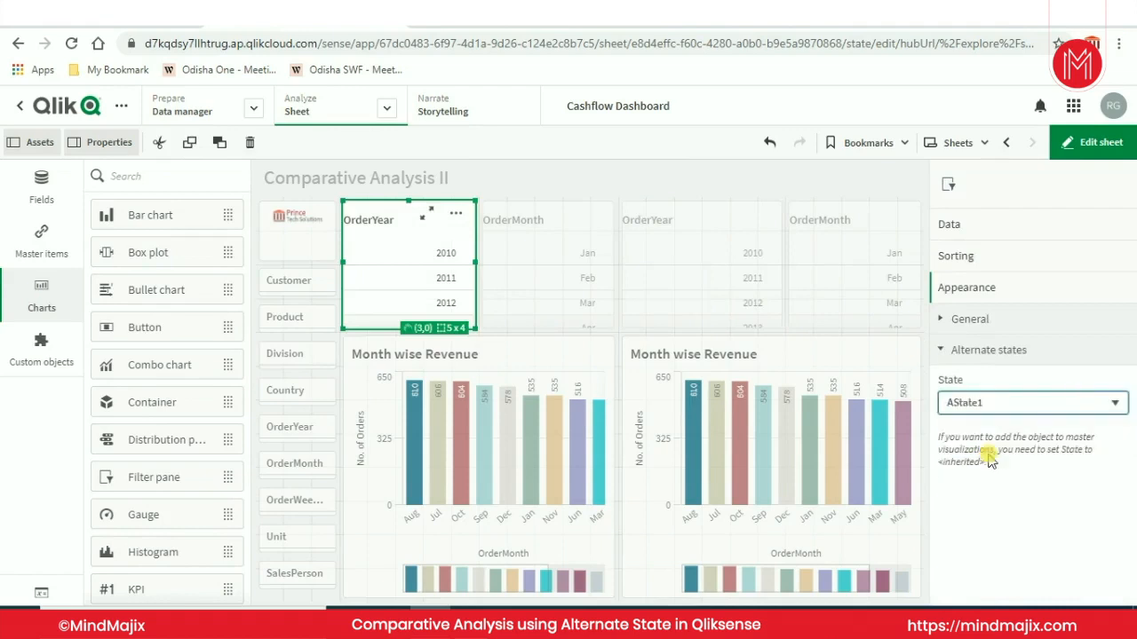
- Set the alternate state of the OrderYear filter pane above the right chart to AState2
{"action": "left_click", "coordinate": [681, 272]}
{"action": "left_click", "coordinate": [1010, 403]}
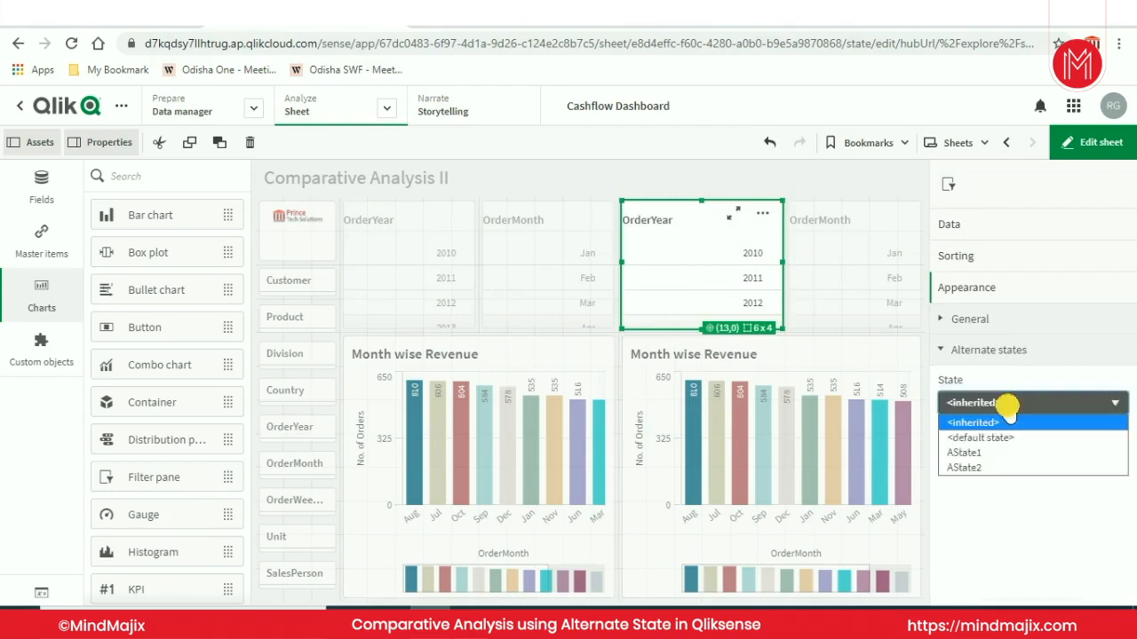
{"action": "left_click", "coordinate": [964, 467]}
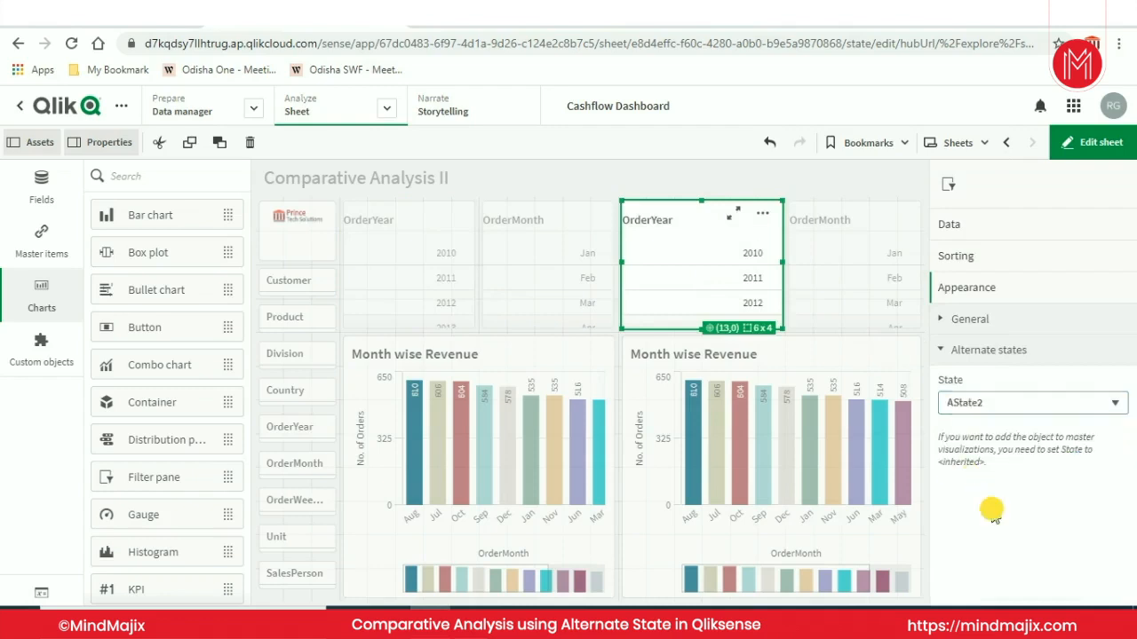
{"action": "left_click", "coordinate": [724, 176]}
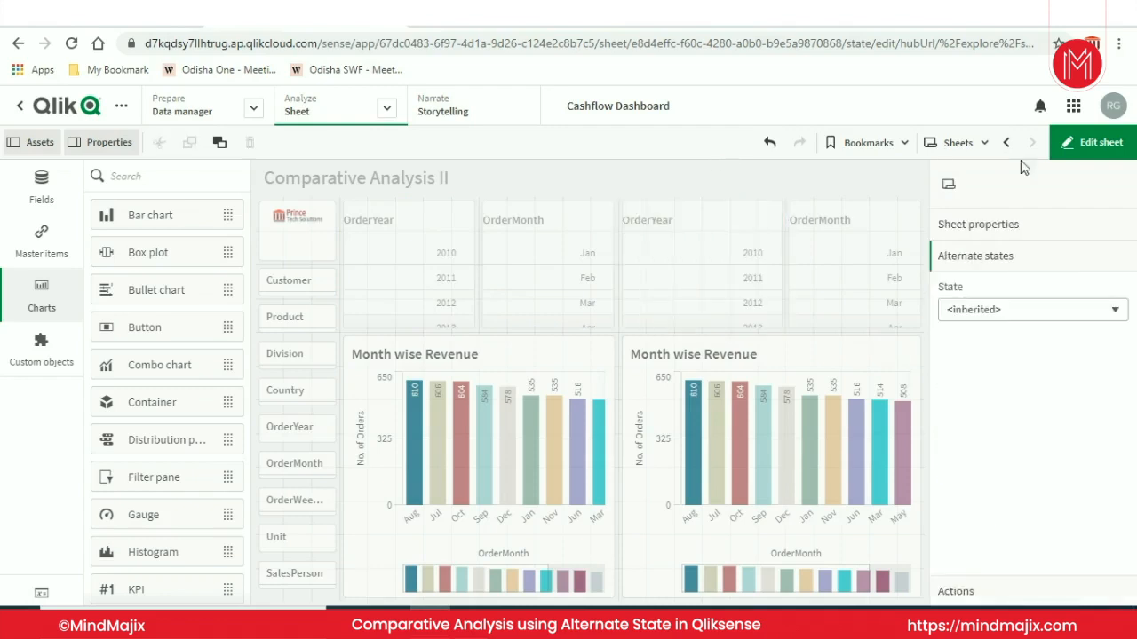
- Finish editing the sheet and select 2011 in the OrderYear pane above the left chart
{"action": "left_click", "coordinate": [1068, 146]}
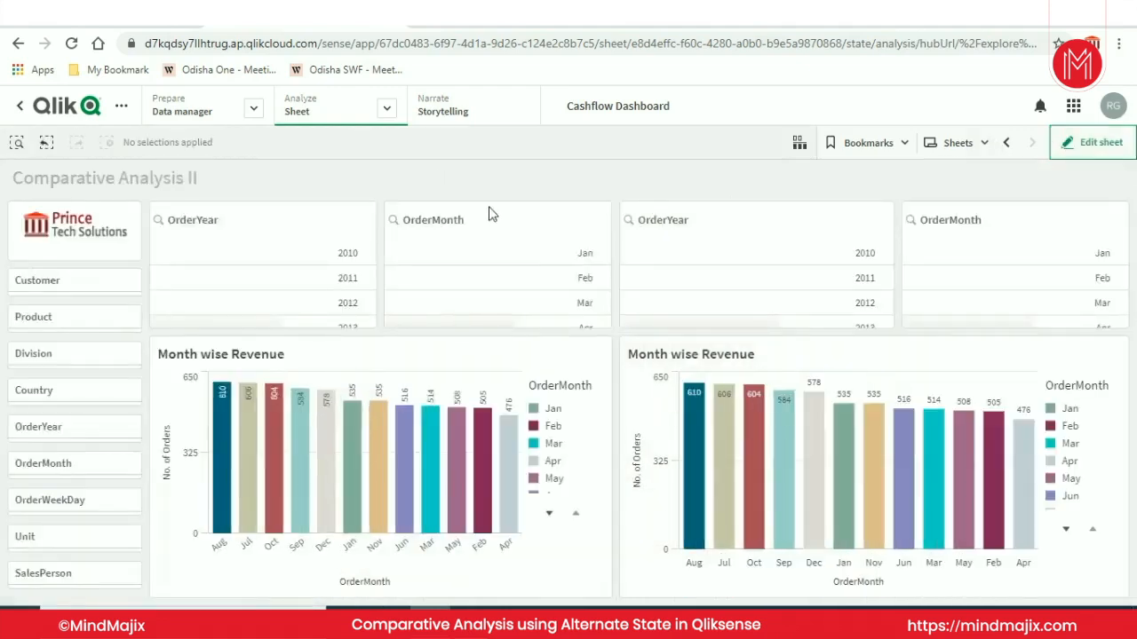
{"action": "left_click", "coordinate": [631, 167]}
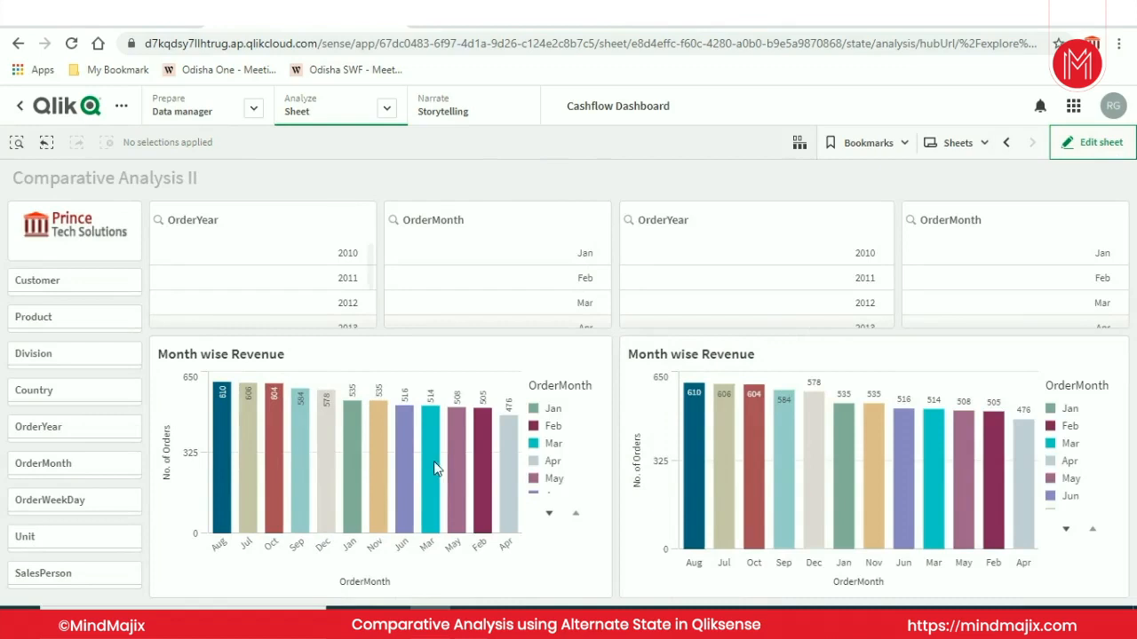
{"action": "left_click", "coordinate": [320, 282]}
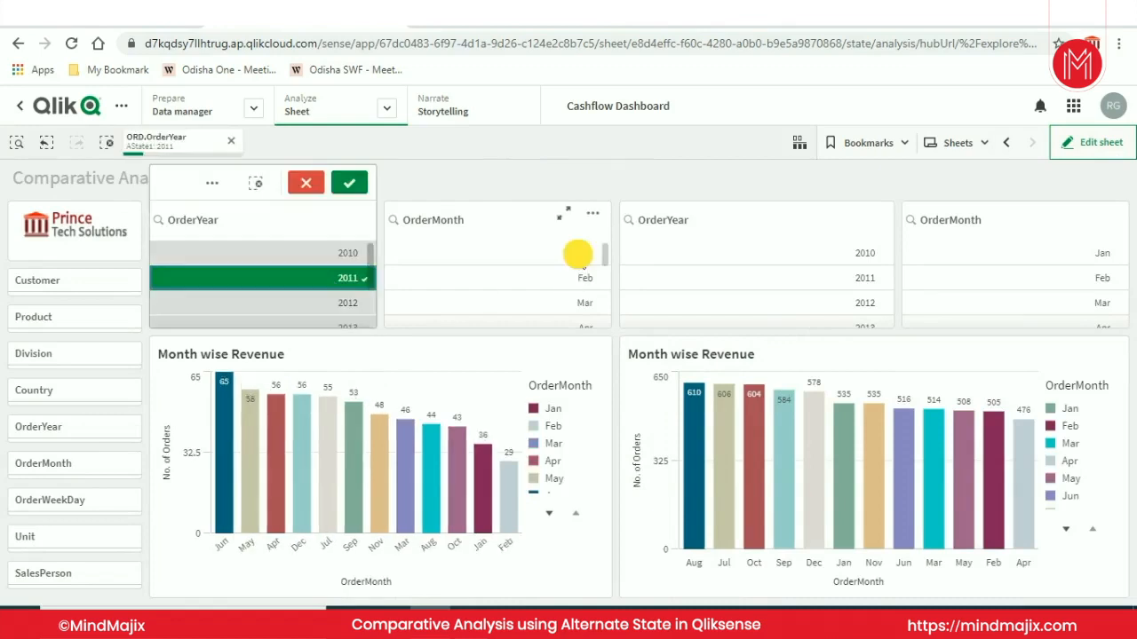
- Select Jan in the OrderMonth pane above the left chart and confirm the selection
{"action": "left_click", "coordinate": [579, 255]}
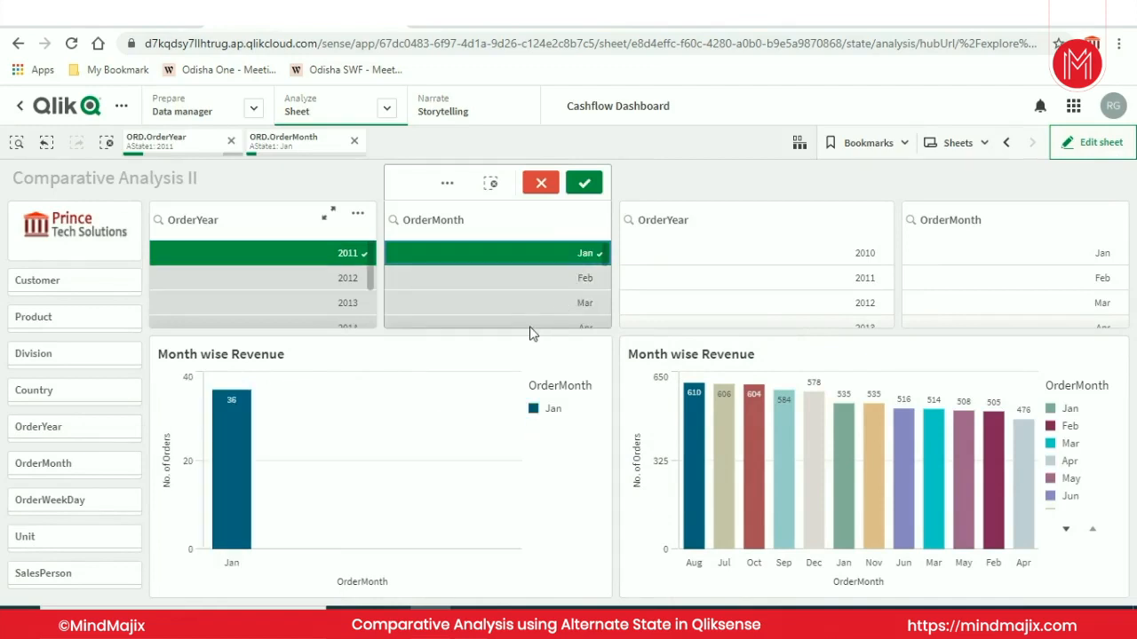
{"action": "left_click", "coordinate": [677, 179]}
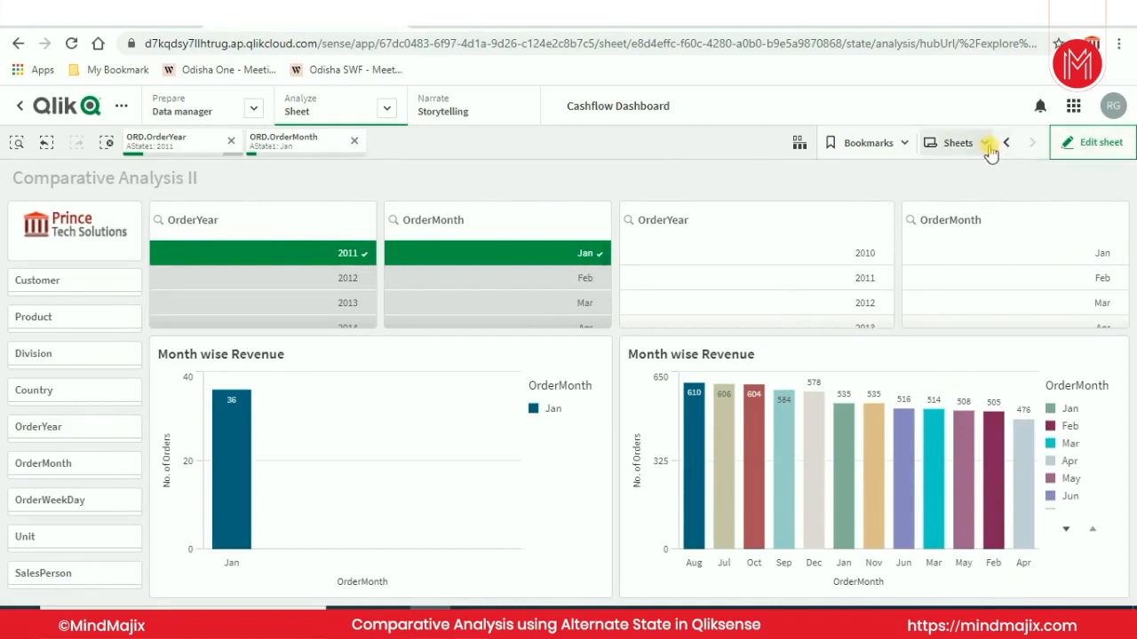
- Check the Sales Analysis and Dashboard sheets for any effect of the AState1 selections, and return to Comparative Analysis II
{"action": "left_click", "coordinate": [957, 143]}
{"action": "left_click", "coordinate": [601, 499]}
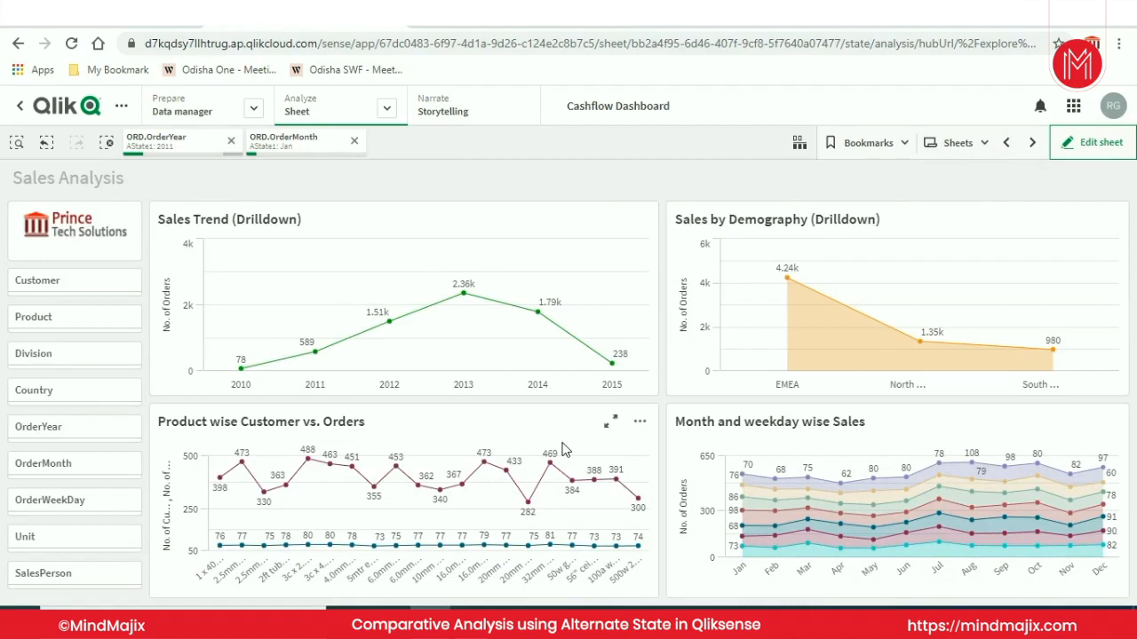
{"action": "left_click", "coordinate": [1004, 145]}
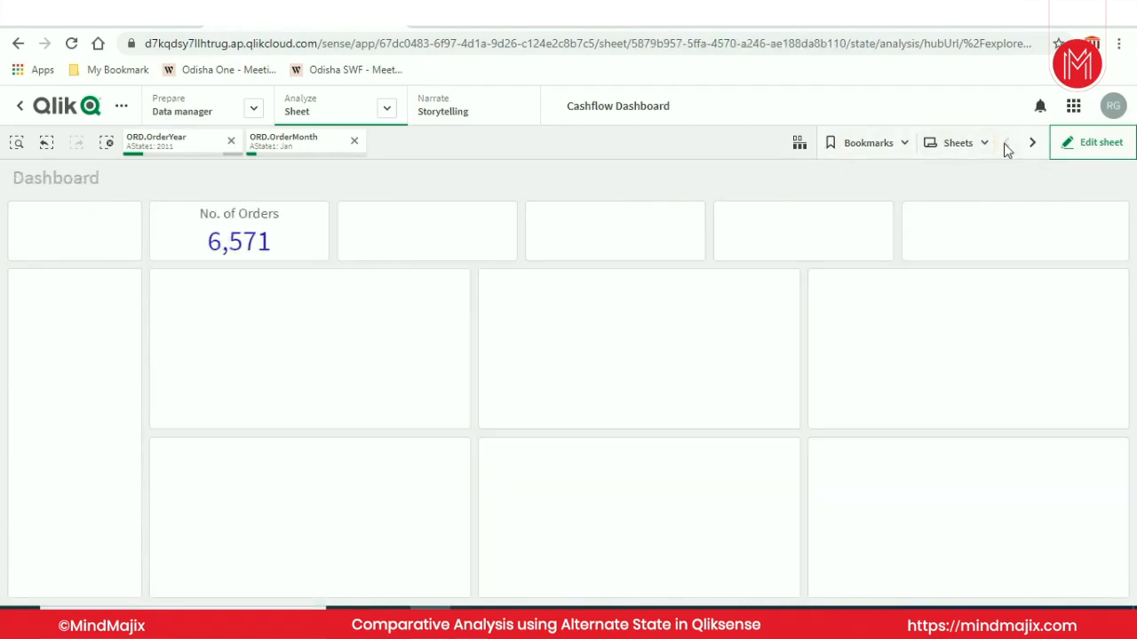
{"action": "left_click", "coordinate": [985, 147]}
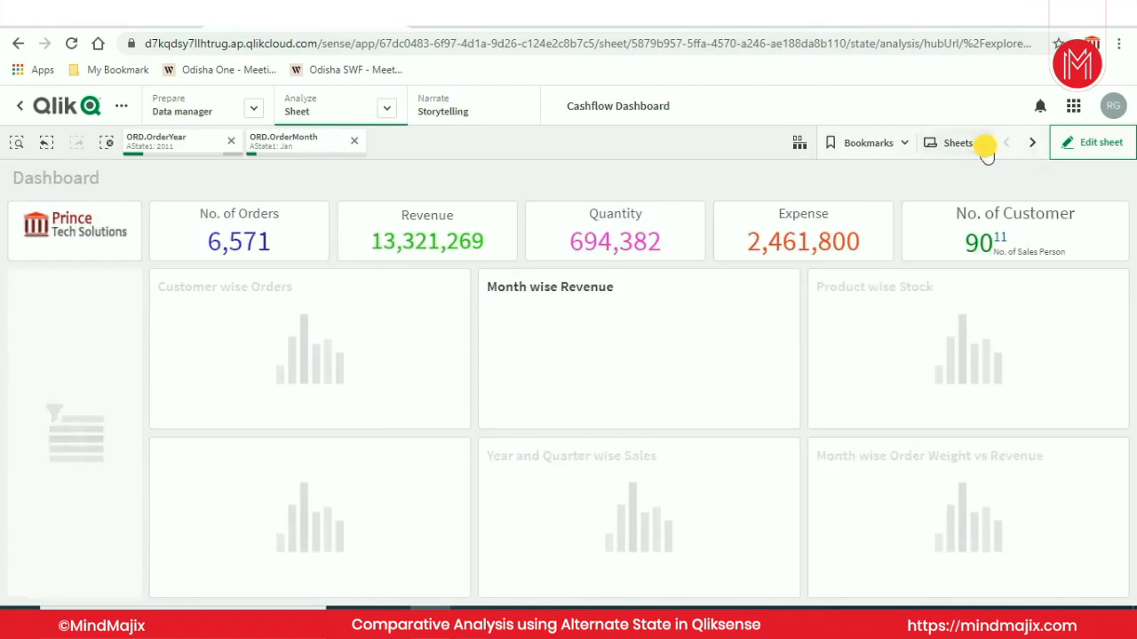
{"action": "scroll", "coordinate": [840, 388], "scroll_direction": "down", "scroll_amount": 5}
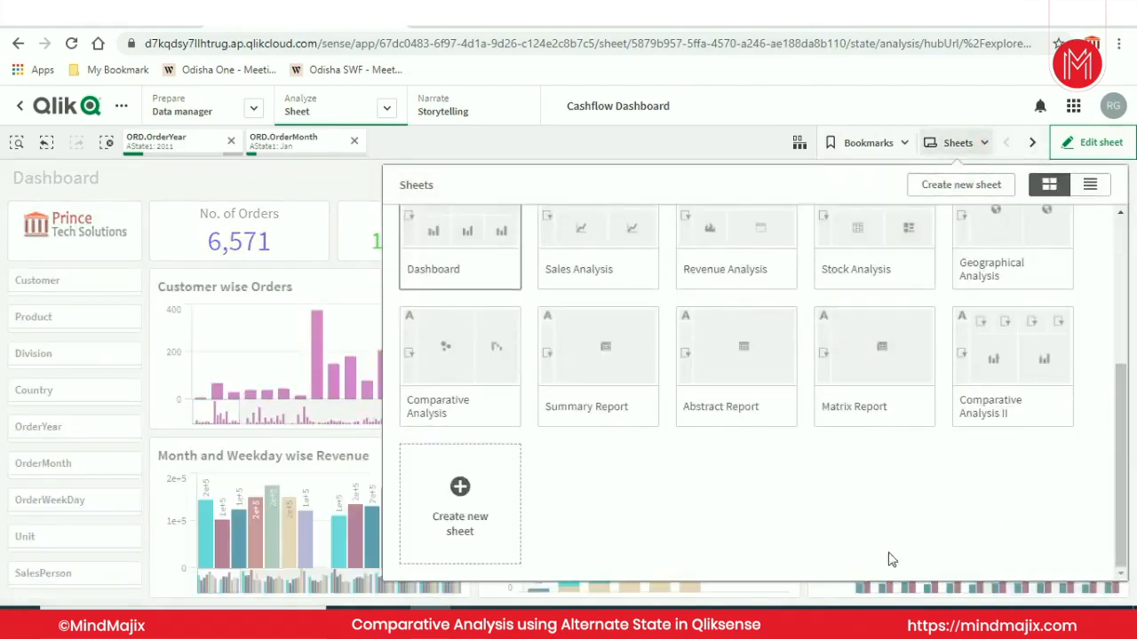
{"action": "left_click", "coordinate": [995, 371]}
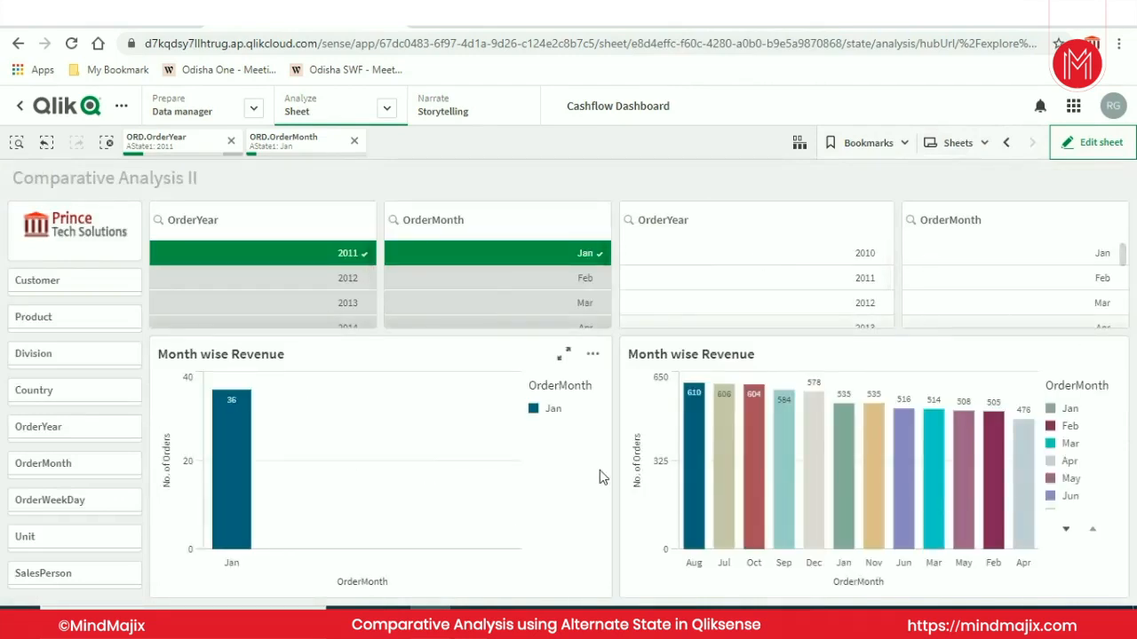
- Add Feb and Mar to the month selection in the OrderMonth pane above the left chart
{"action": "left_click", "coordinate": [588, 277]}
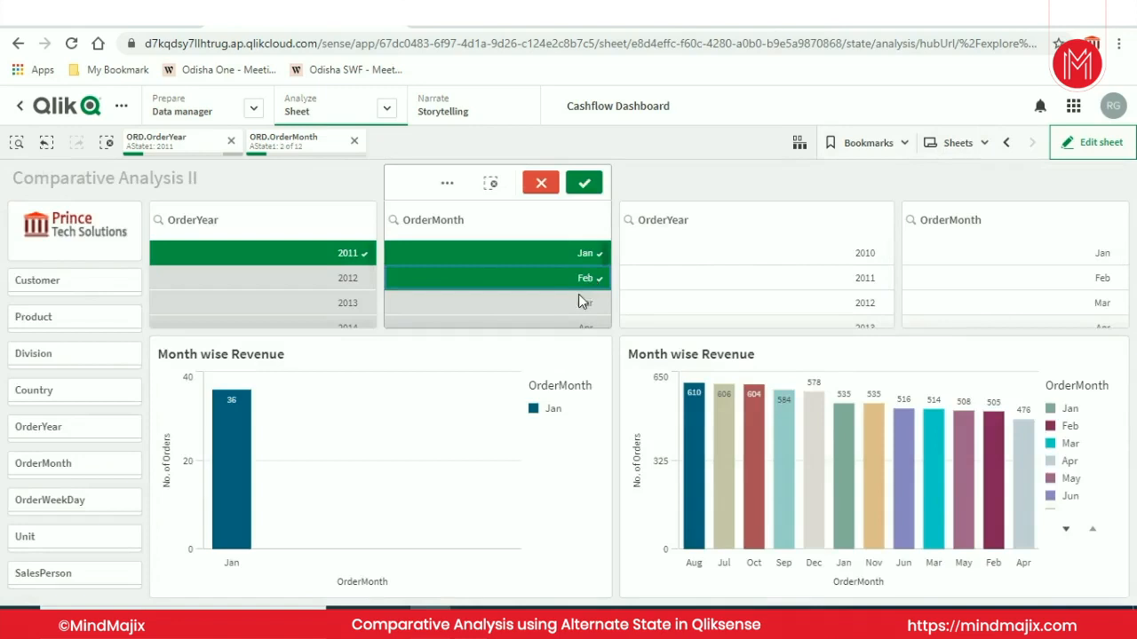
{"action": "left_click", "coordinate": [582, 302]}
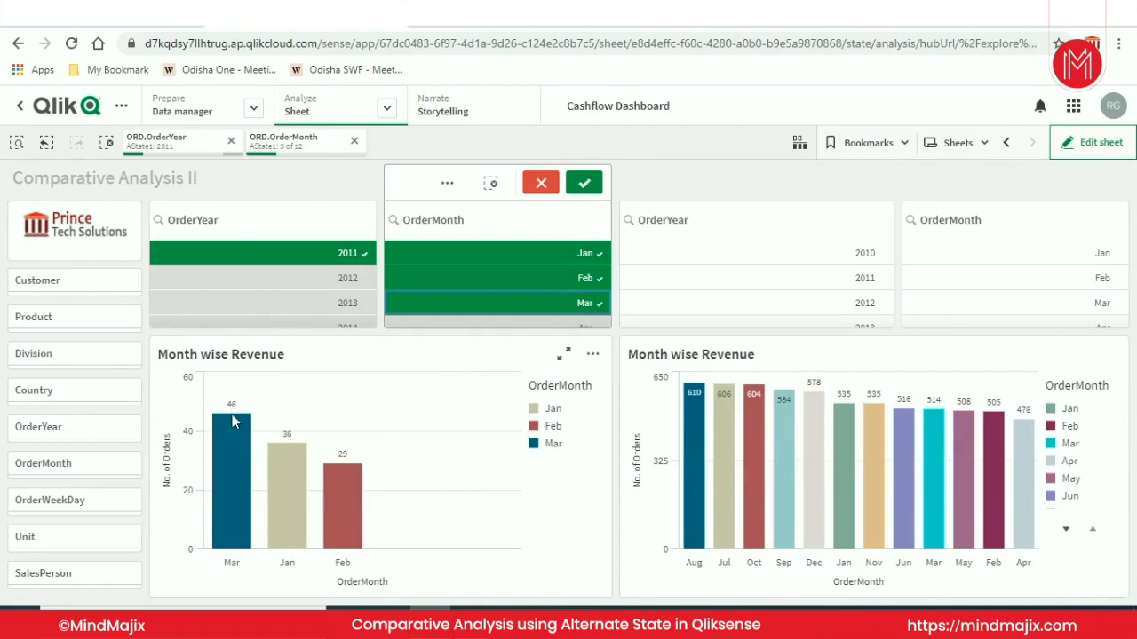
{"action": "mouse_move", "coordinate": [286, 457]}
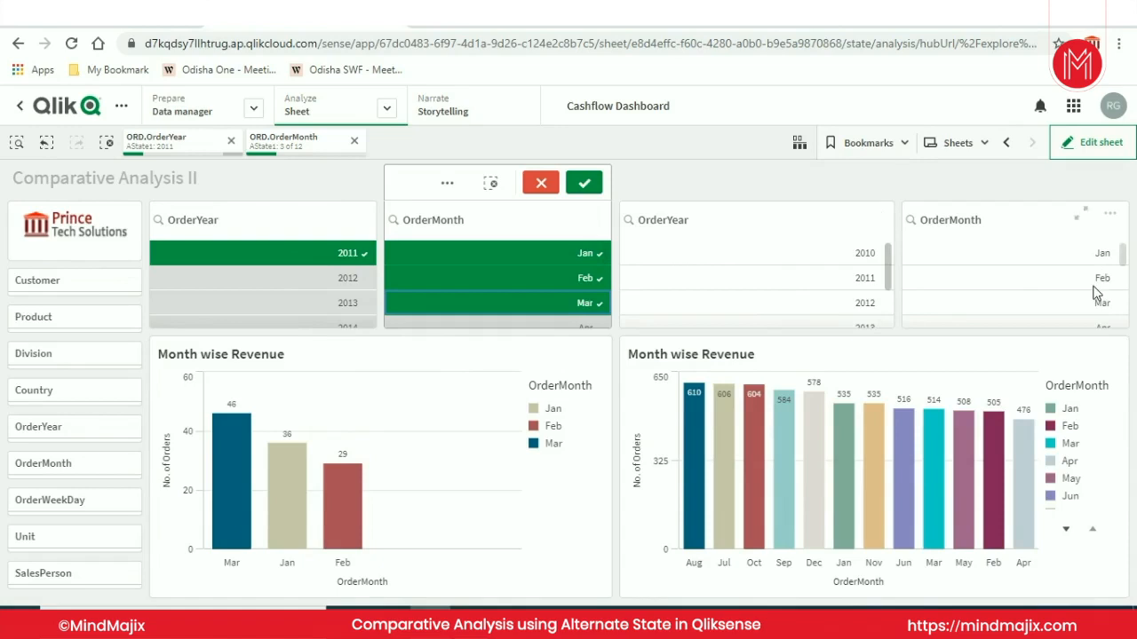
- Filter the right chart to 2012 and the months Jan, Feb and Mar using the OrderYear and OrderMonth panes above it
{"action": "left_click", "coordinate": [862, 304]}
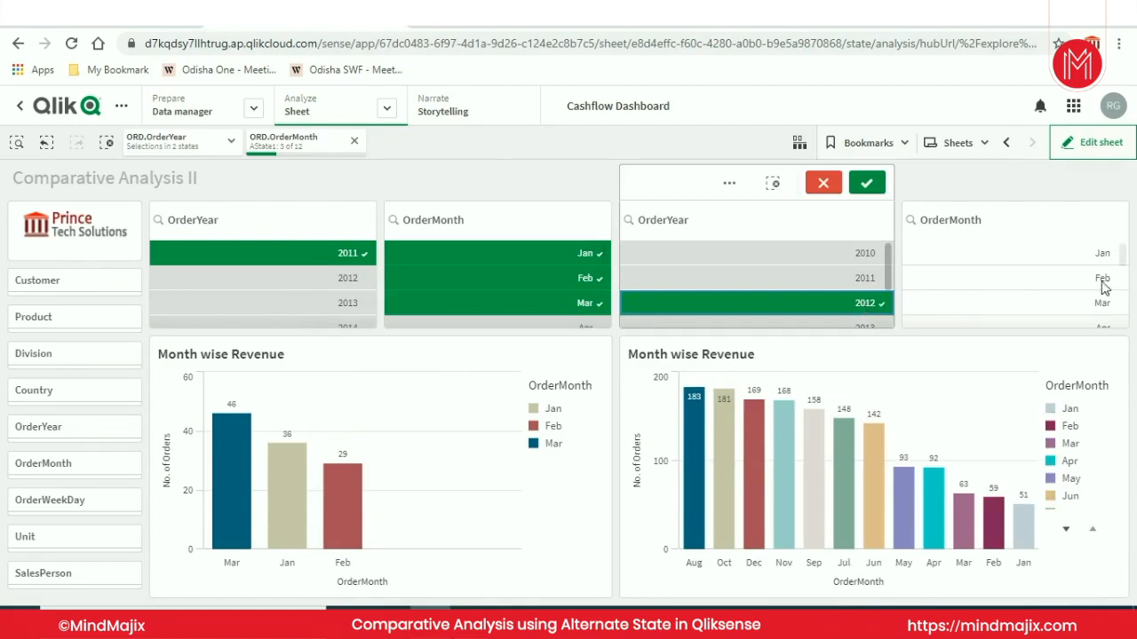
{"action": "left_click", "coordinate": [1065, 256]}
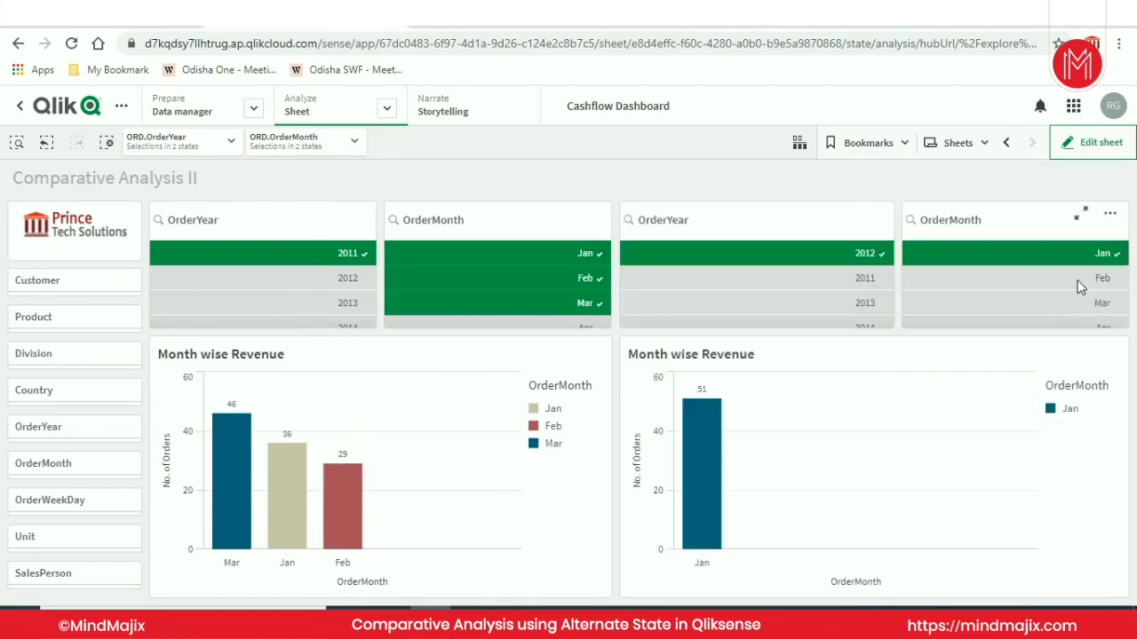
{"action": "left_click", "coordinate": [1078, 280]}
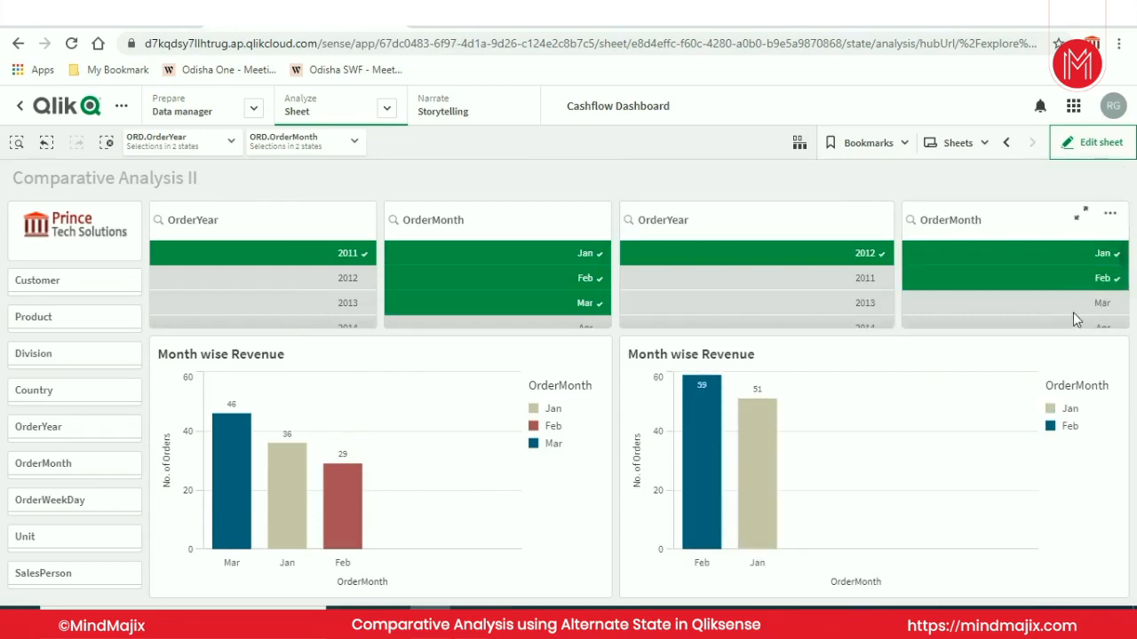
{"action": "left_click", "coordinate": [1074, 311]}
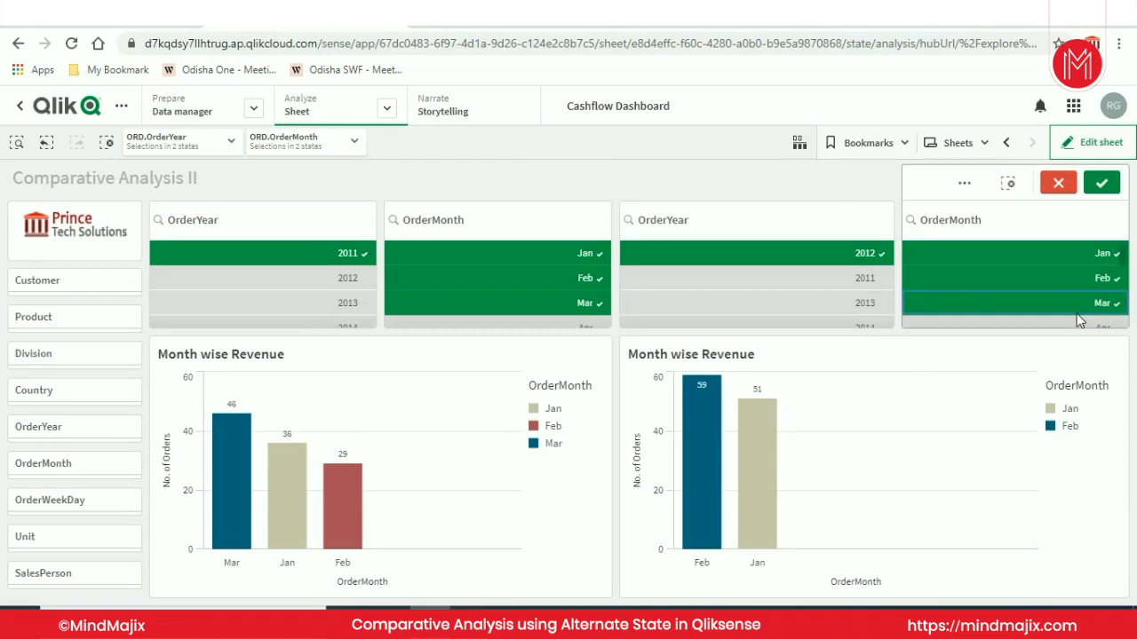